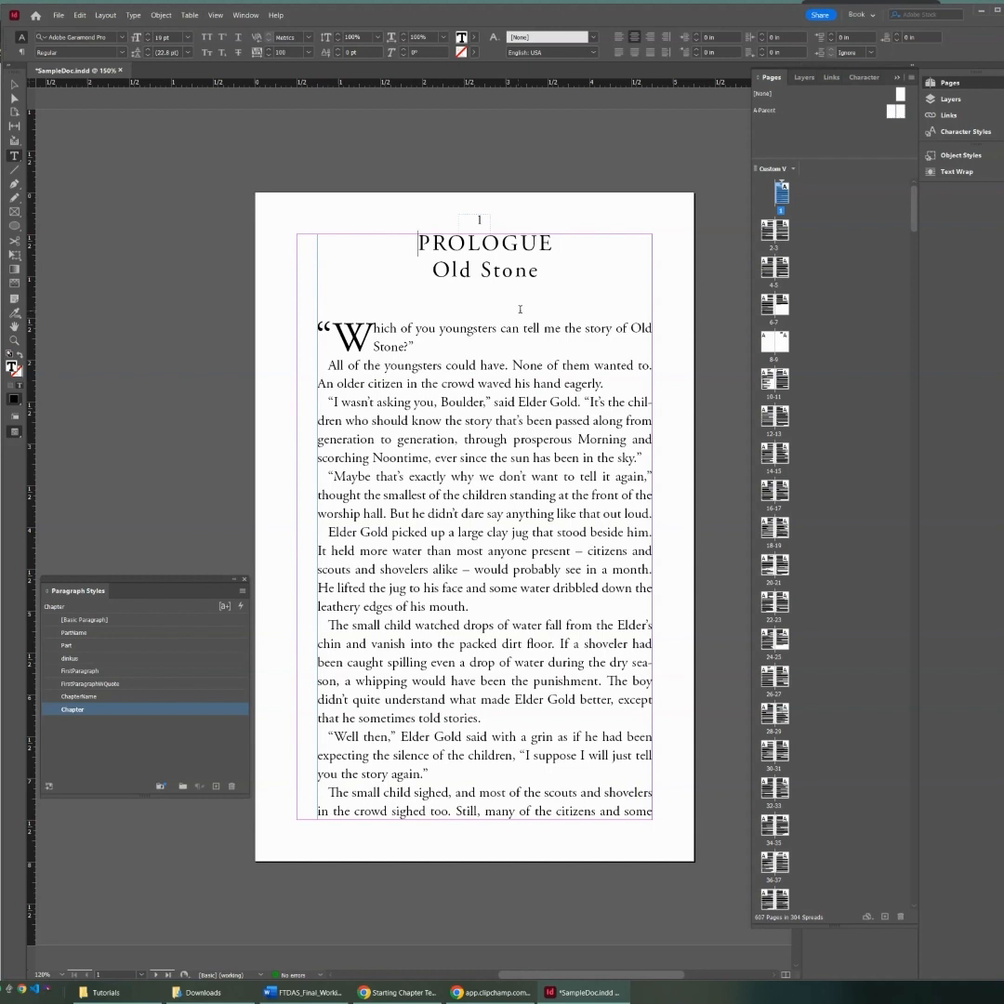
Step: Set the first baseline offset to Leading for the primary text frame on the left page of the A-Parent spread
{"action": "scroll", "coordinate": [526, 301], "scroll_direction": "right", "scroll_amount": 2}
{"action": "left_click", "coordinate": [344, 244]}
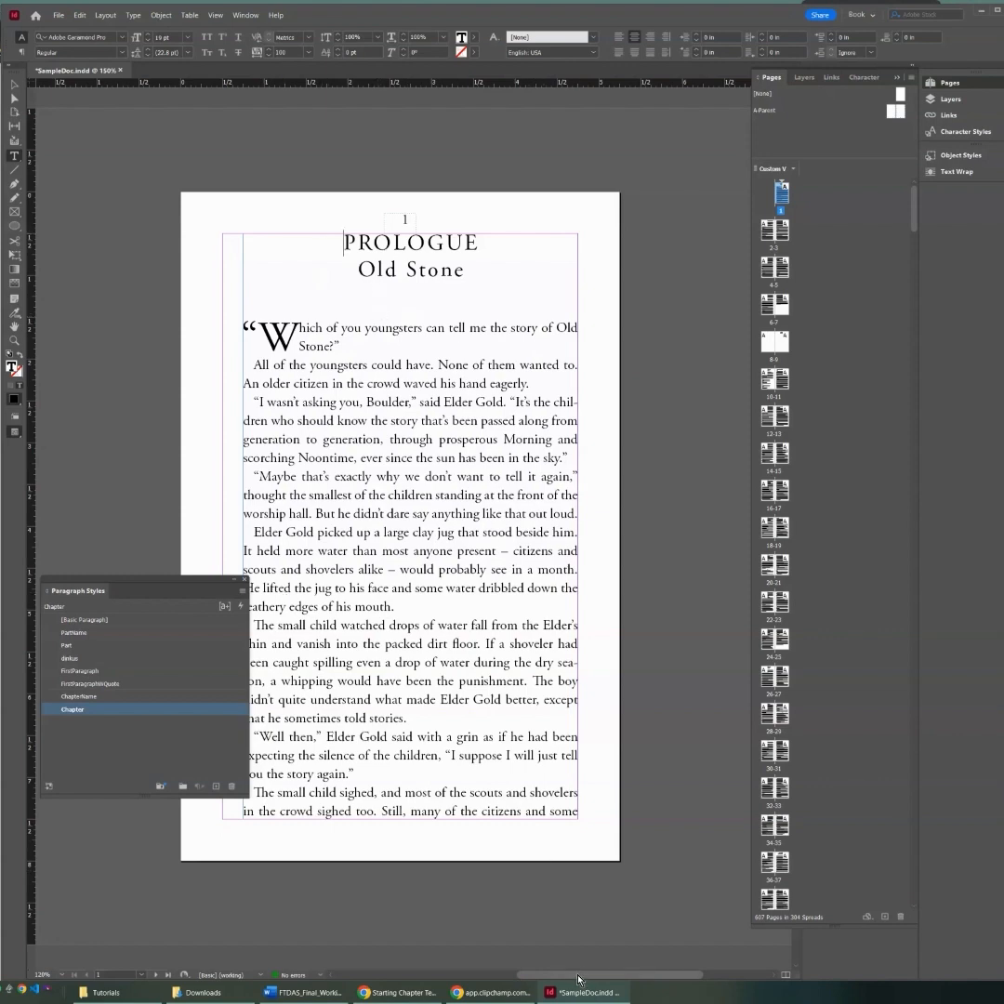
{"action": "left_click_drag", "start_coordinate": [578, 978], "coordinate": [554, 978]}
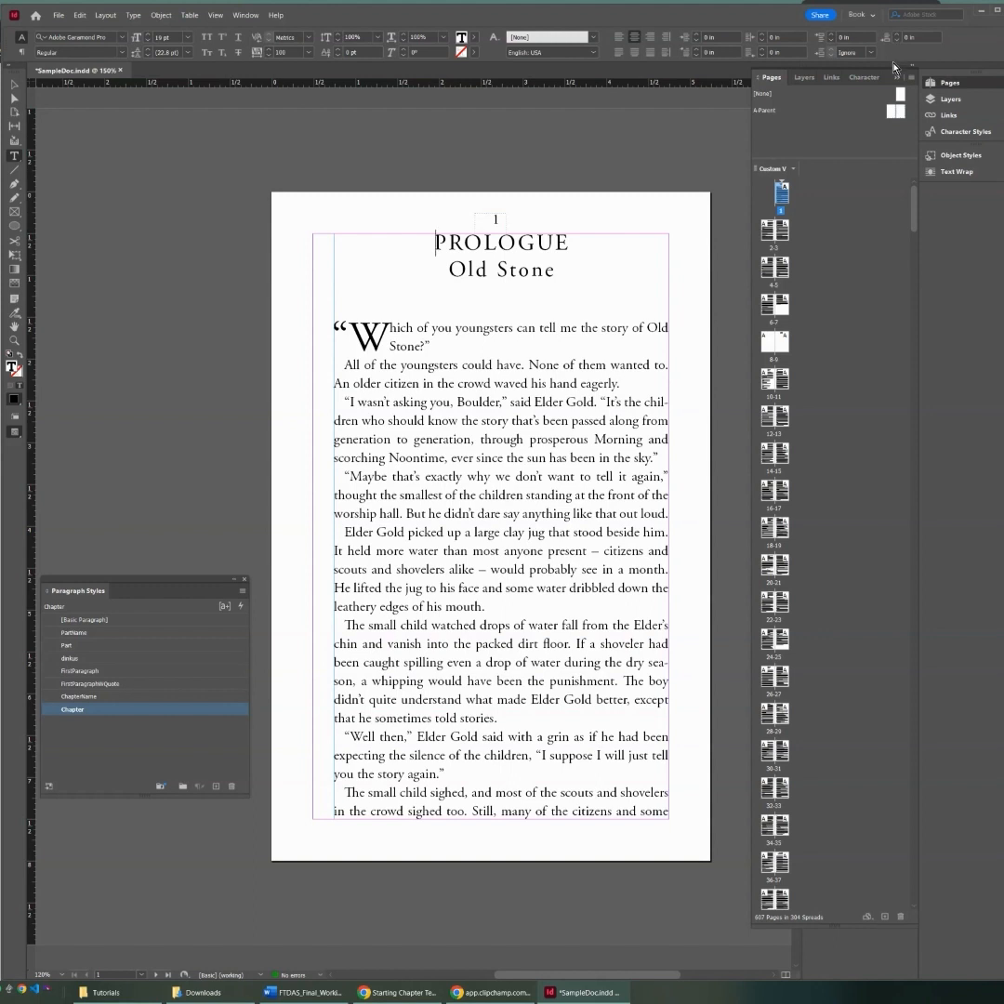
{"action": "double_click", "coordinate": [893, 115]}
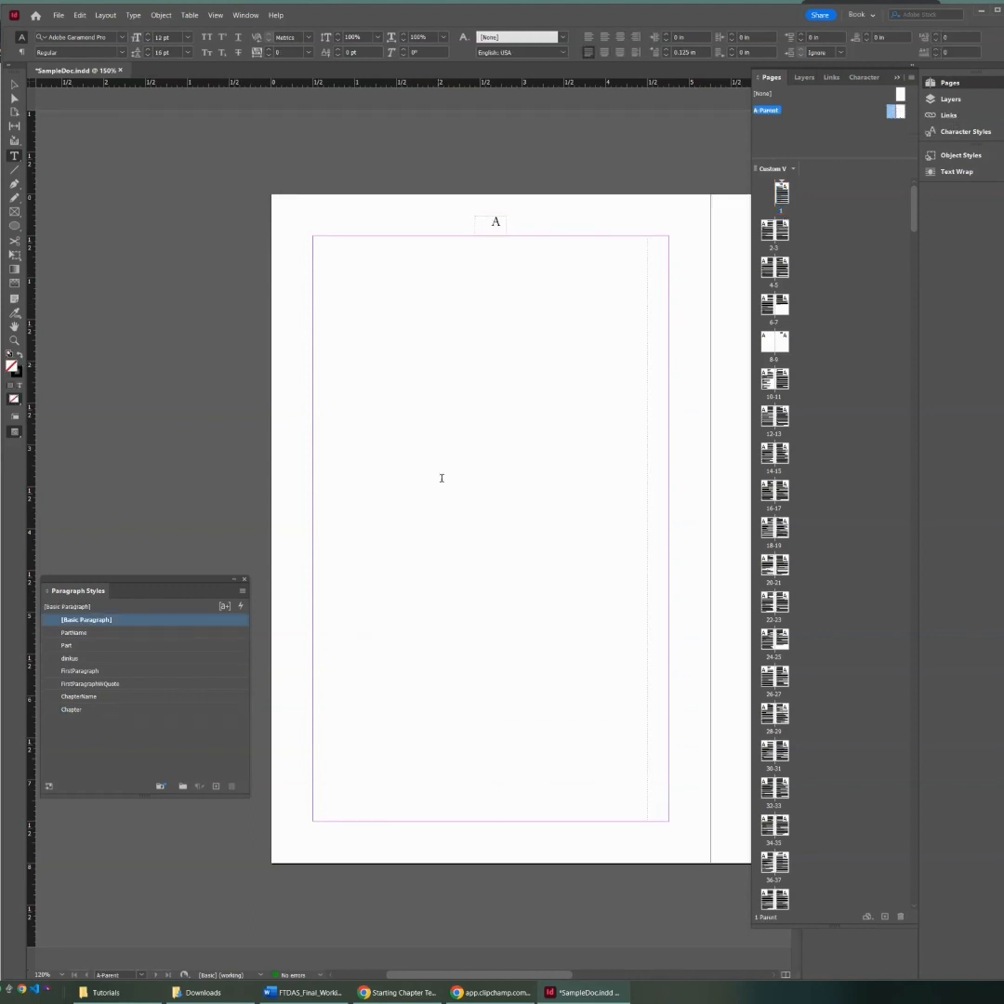
{"action": "scroll", "coordinate": [464, 822], "scroll_direction": "right", "scroll_amount": 5}
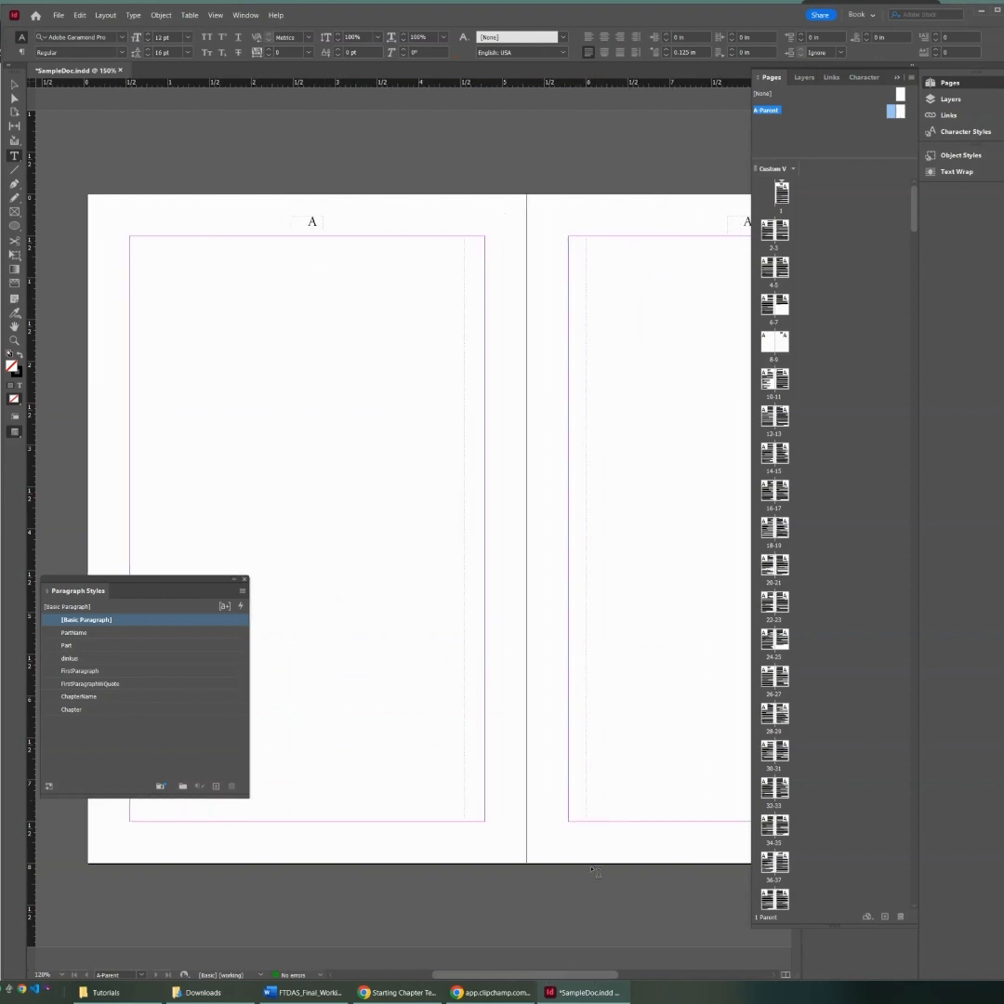
{"action": "left_click", "coordinate": [171, 243]}
{"action": "key", "text": "Escape"}
{"action": "right_click", "coordinate": [171, 242]}
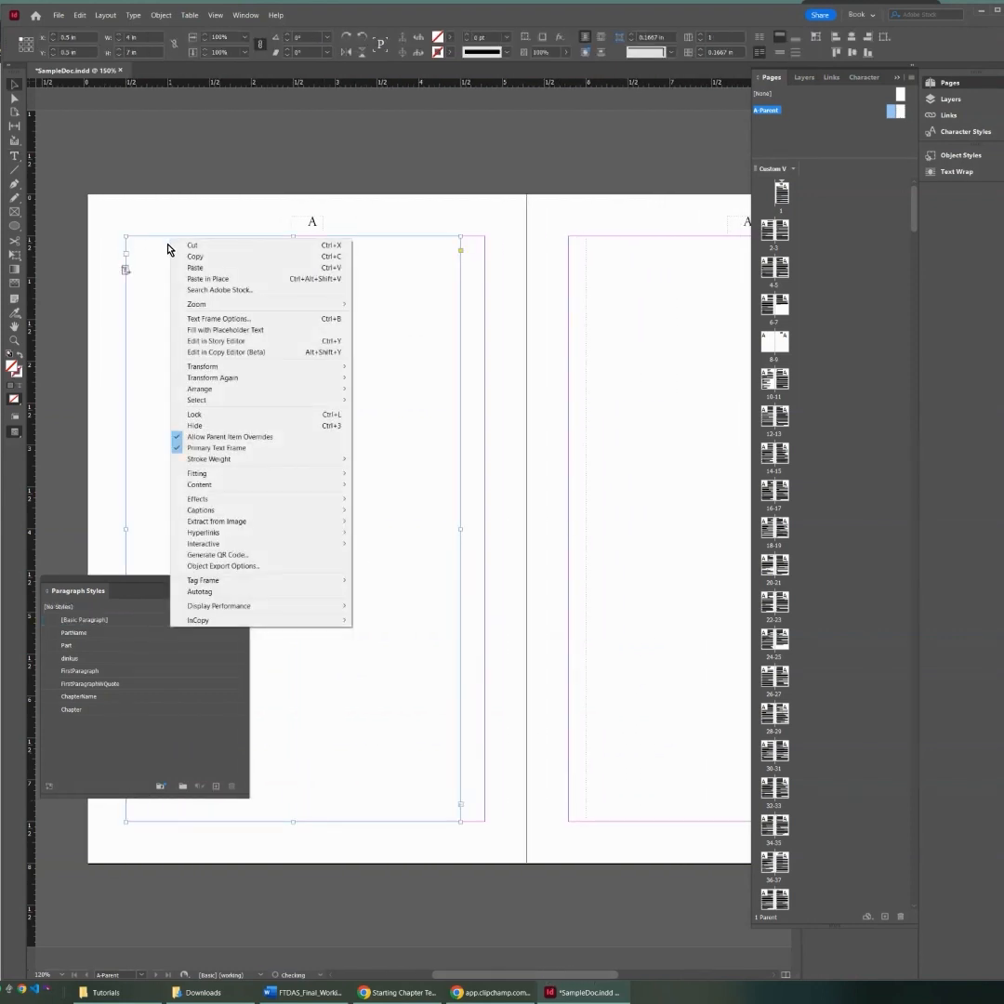
{"action": "left_click", "coordinate": [217, 319]}
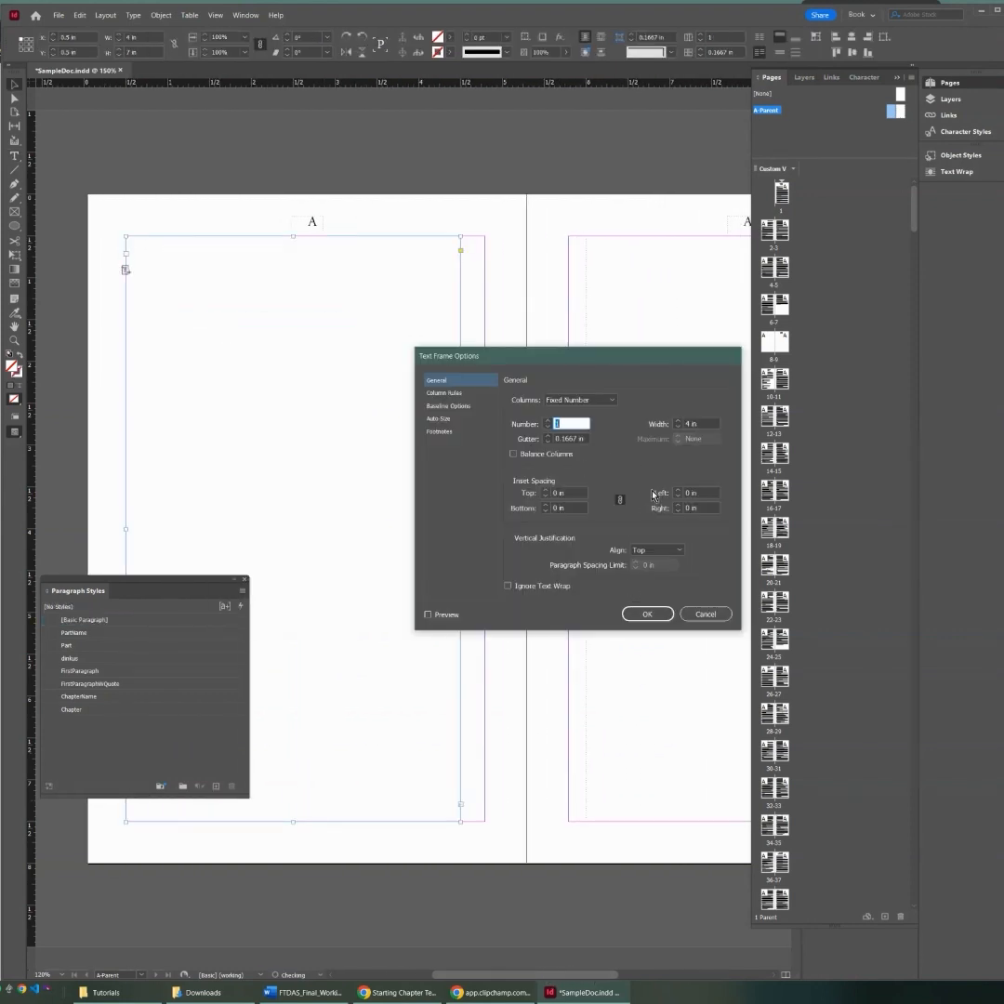
{"action": "left_click", "coordinate": [451, 406]}
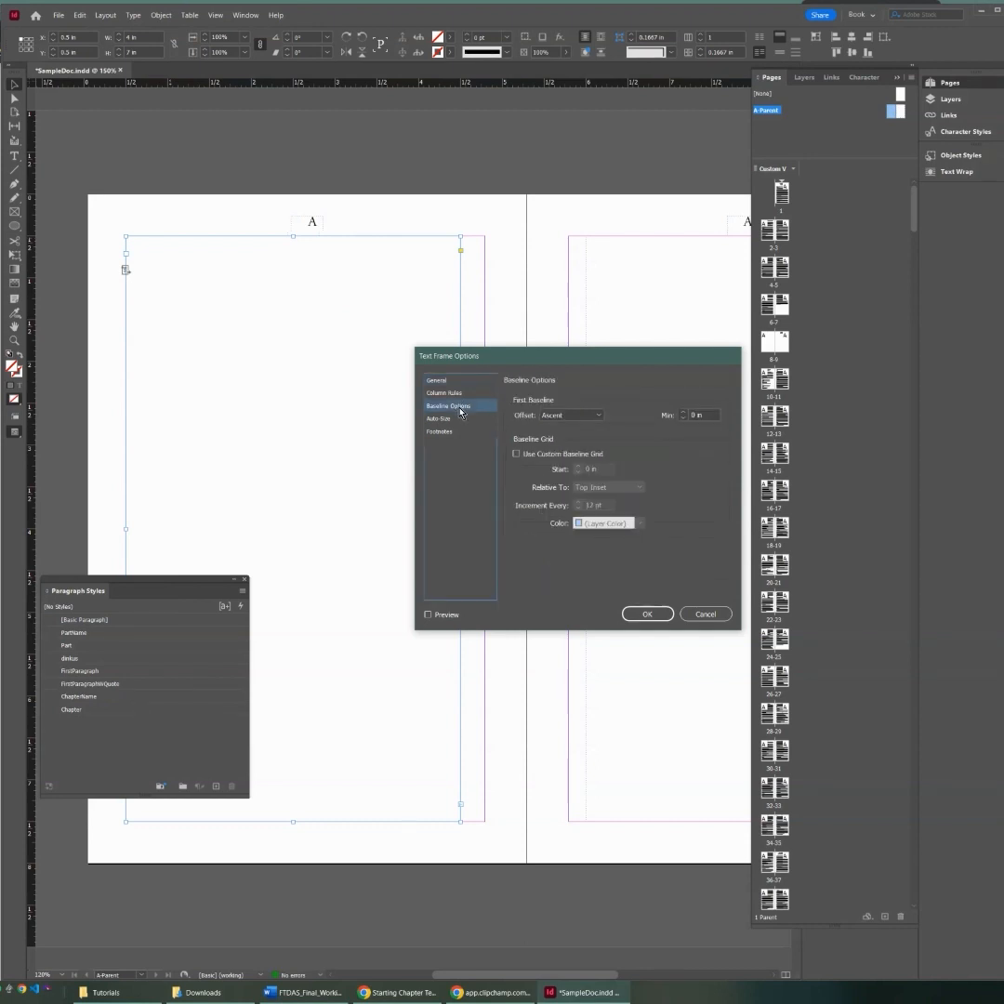
{"action": "left_click", "coordinate": [596, 418]}
{"action": "left_click", "coordinate": [577, 455]}
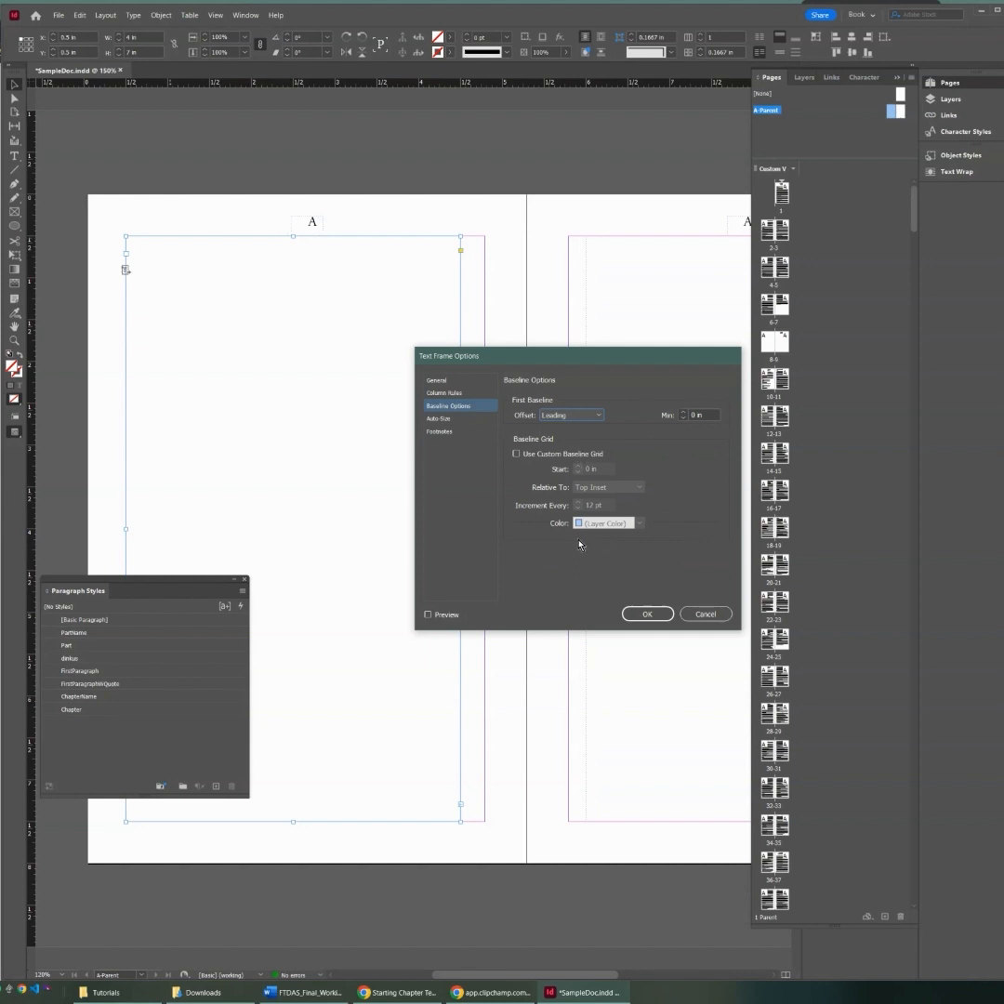
Step: Enable a custom baseline grid starting at 2 in for the left parent page's text frame and apply the options
{"action": "left_click", "coordinate": [515, 453]}
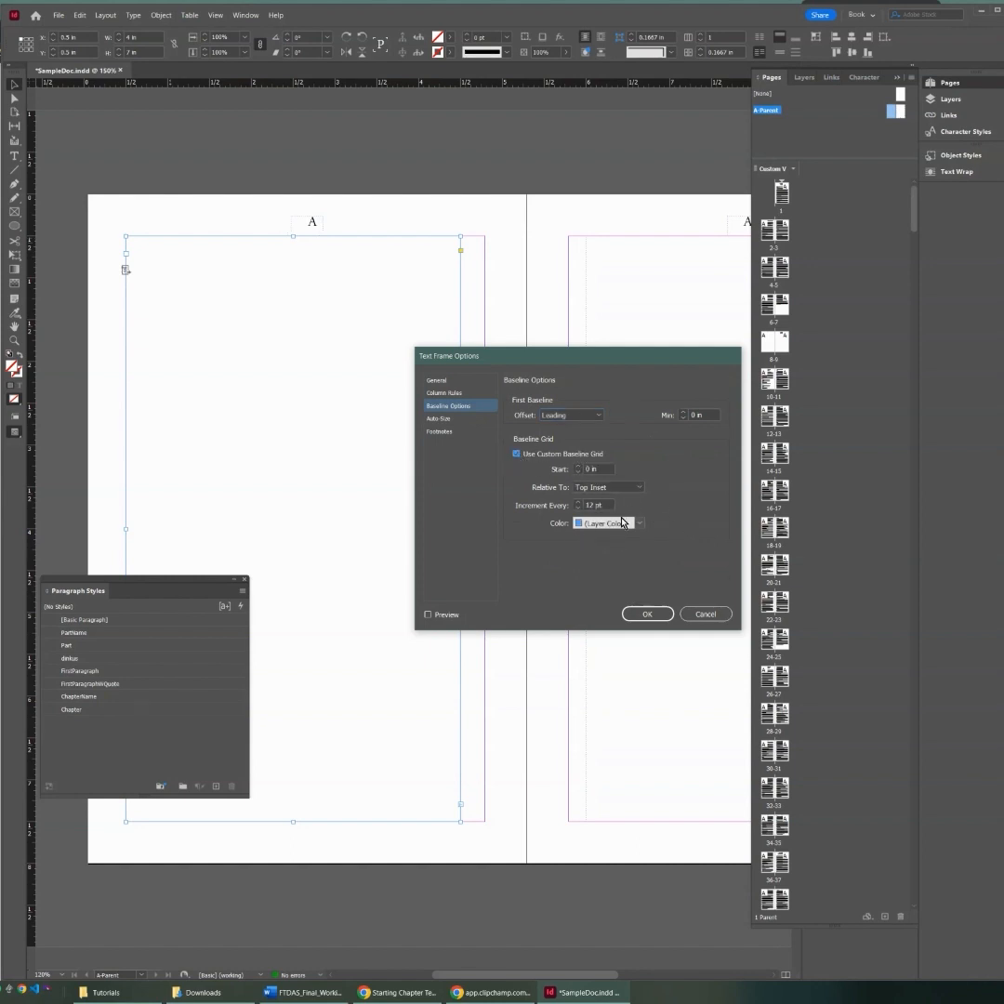
{"action": "double_click", "coordinate": [589, 468]}
{"action": "type", "text": "2"}
{"action": "left_click", "coordinate": [648, 615]}
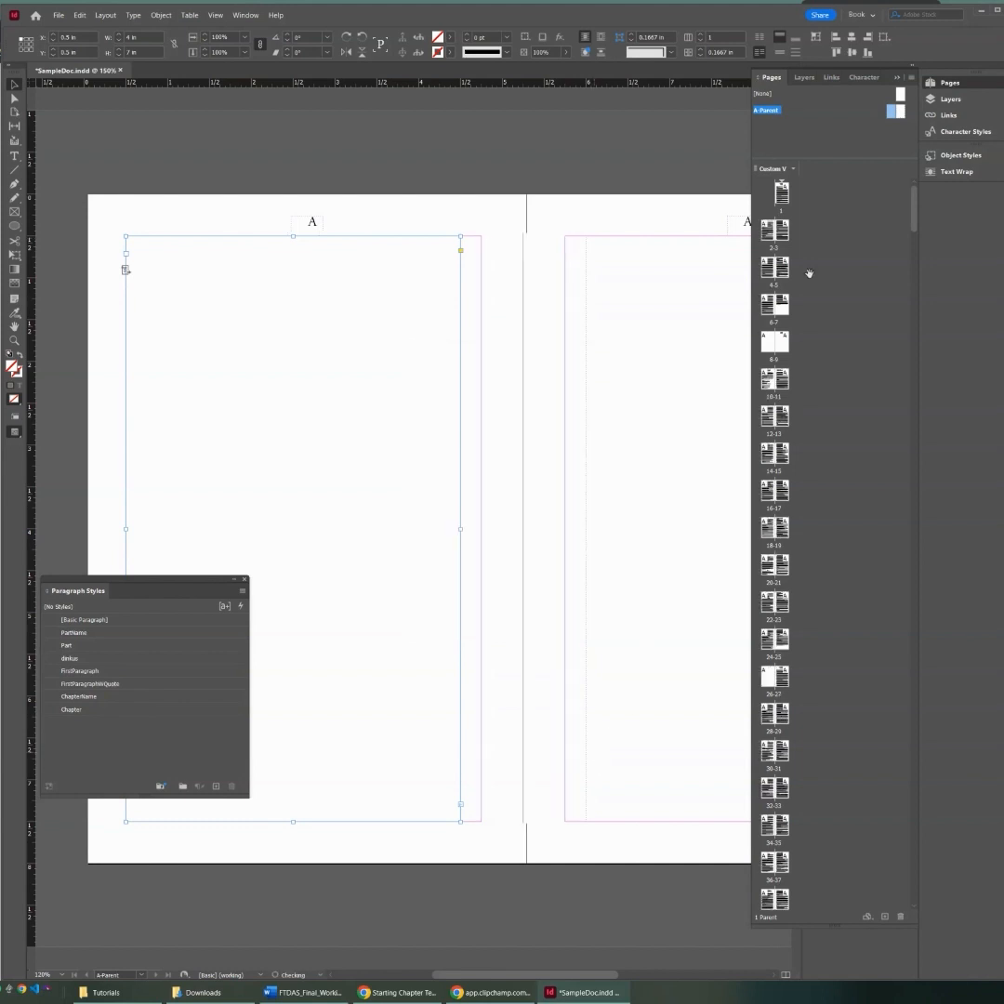
Step: Set the Chapter paragraph style used by the page 1 PROLOGUE heading to align First Line Only to the grid
{"action": "double_click", "coordinate": [775, 341]}
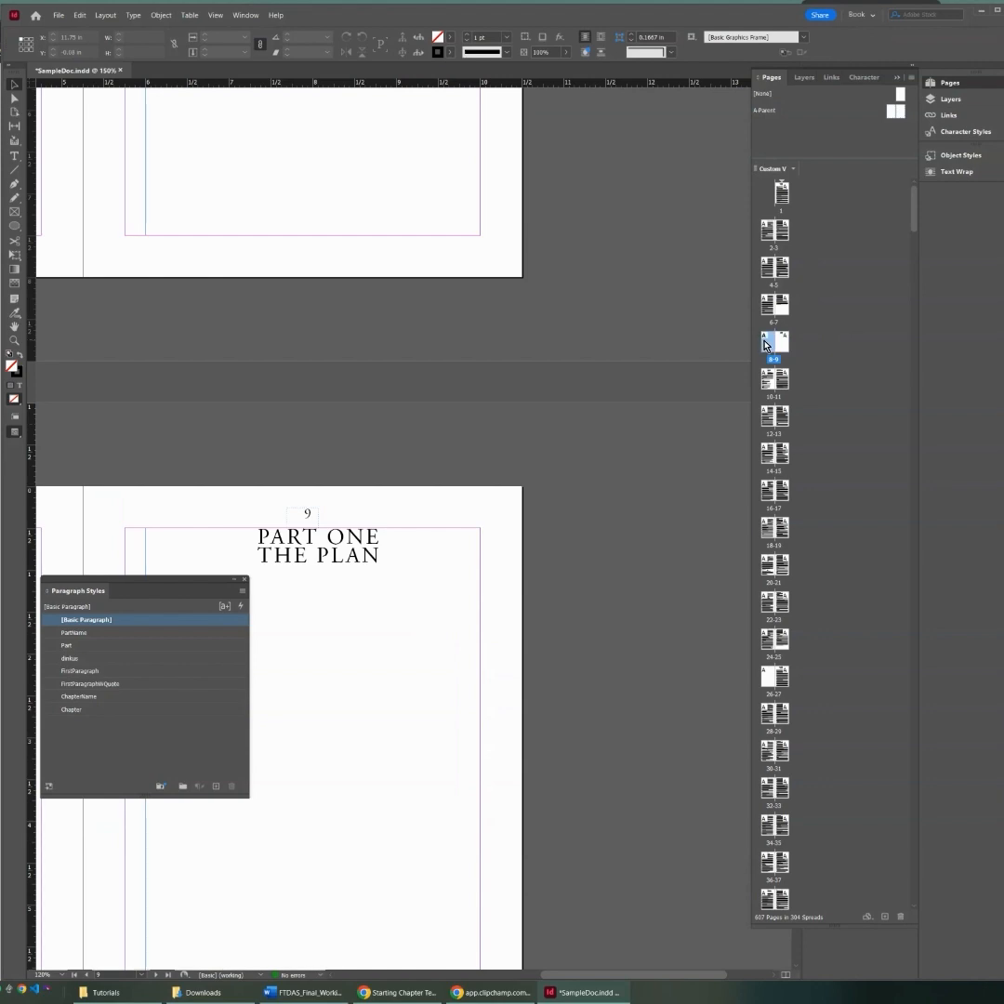
{"action": "double_click", "coordinate": [785, 195]}
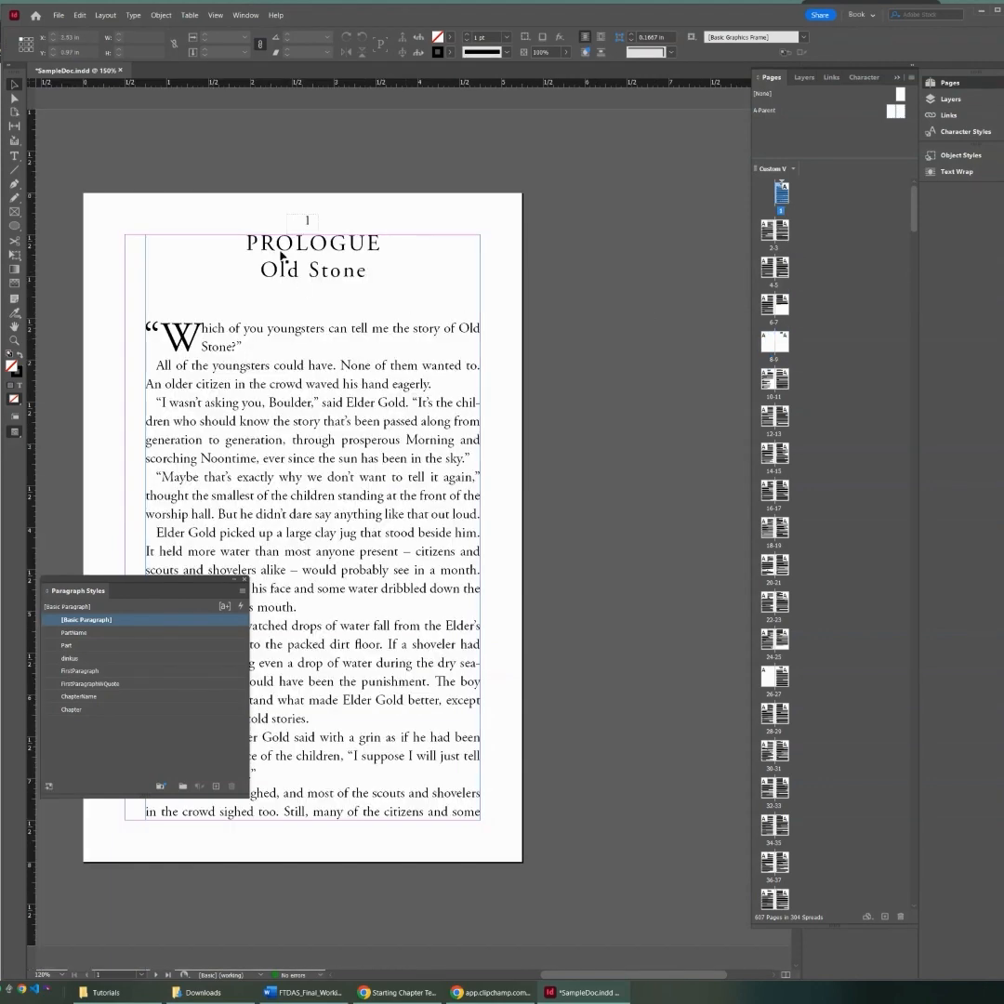
{"action": "left_click", "coordinate": [14, 156]}
{"action": "left_click", "coordinate": [245, 242]}
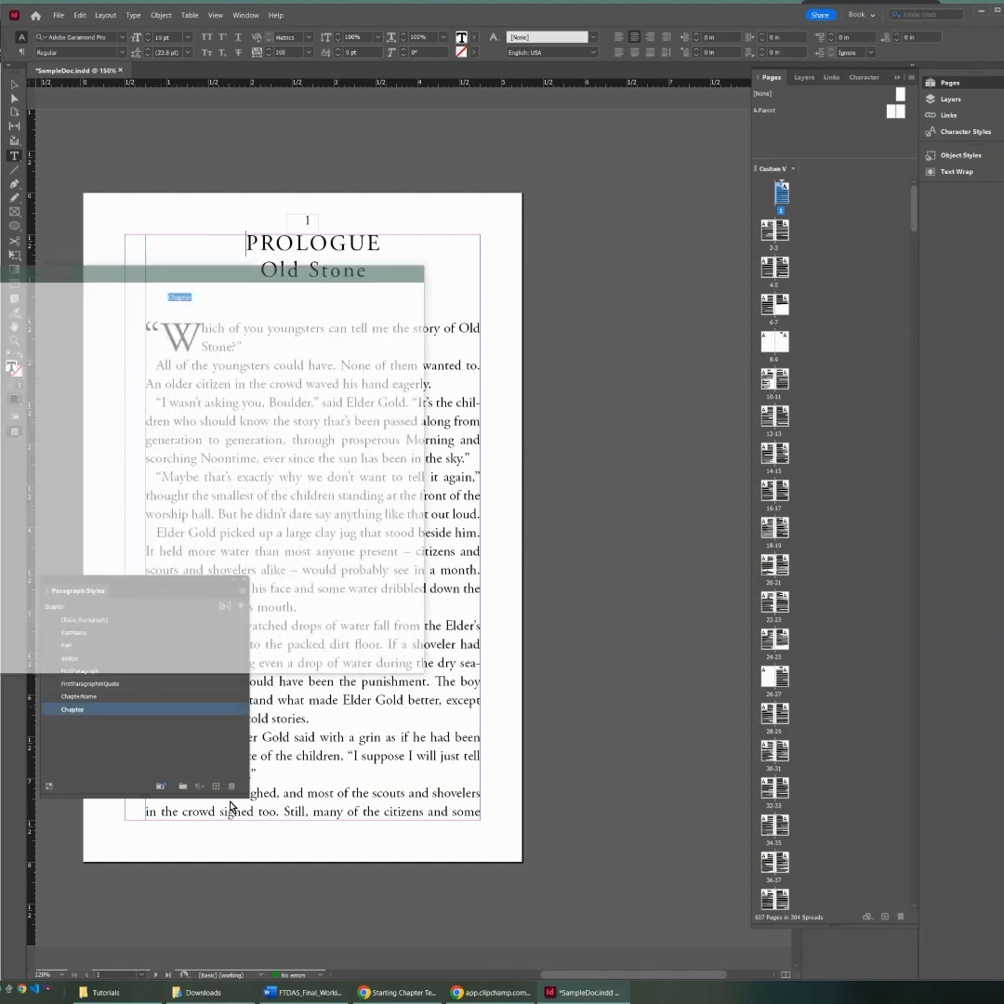
{"action": "double_click", "coordinate": [79, 709]}
{"action": "left_click", "coordinate": [3, 332]}
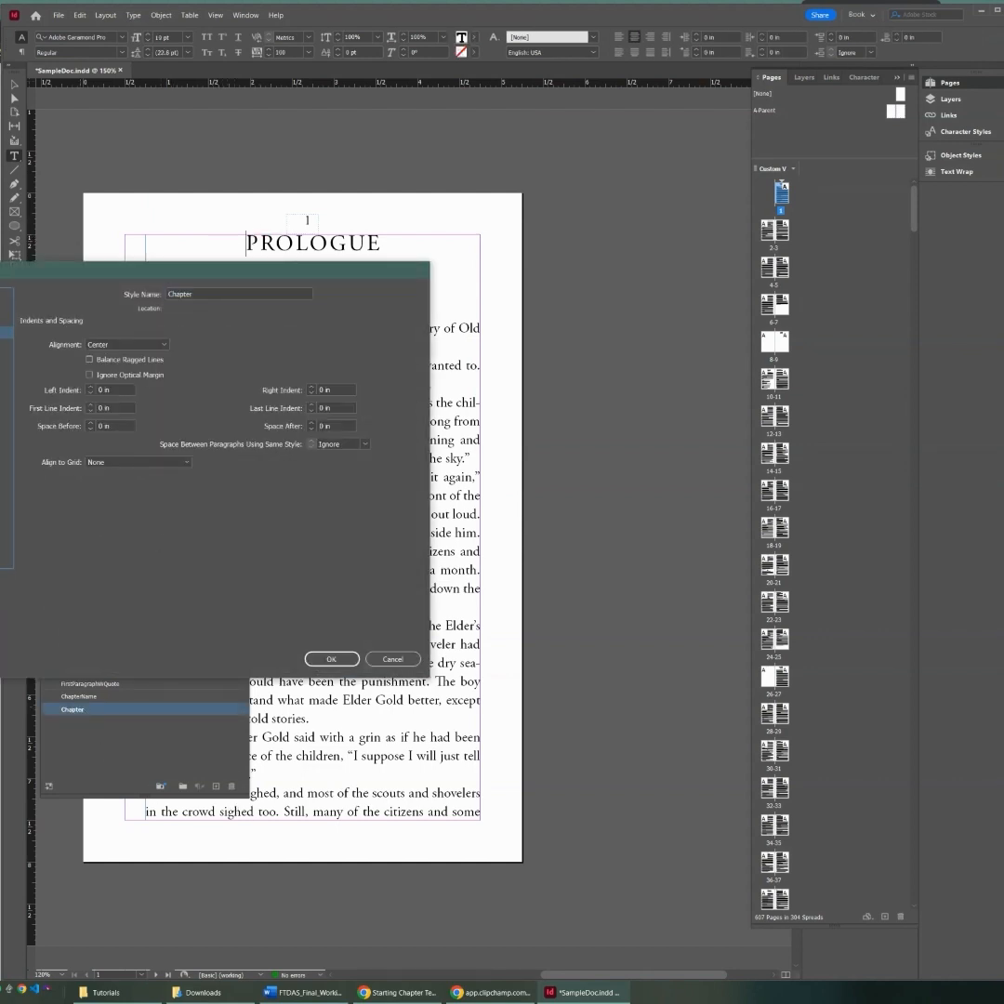
{"action": "left_click", "coordinate": [149, 462]}
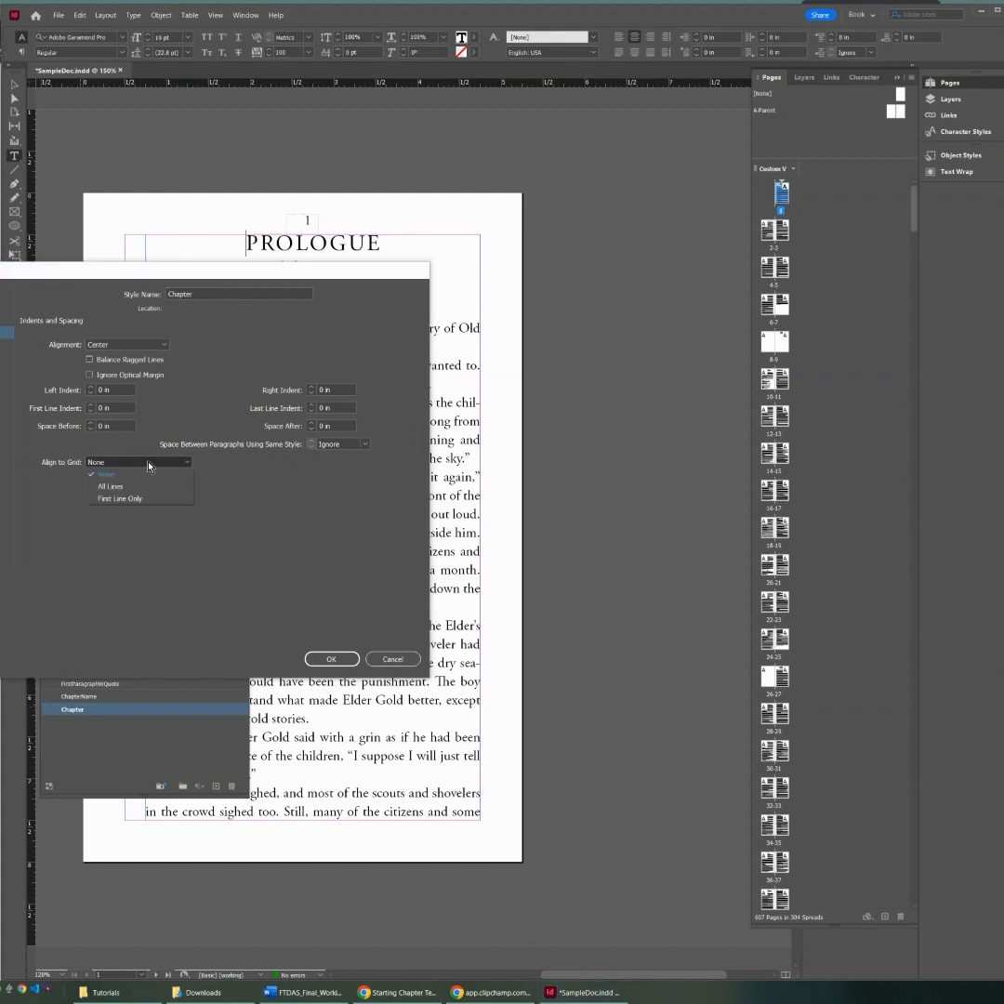
{"action": "left_click", "coordinate": [114, 498]}
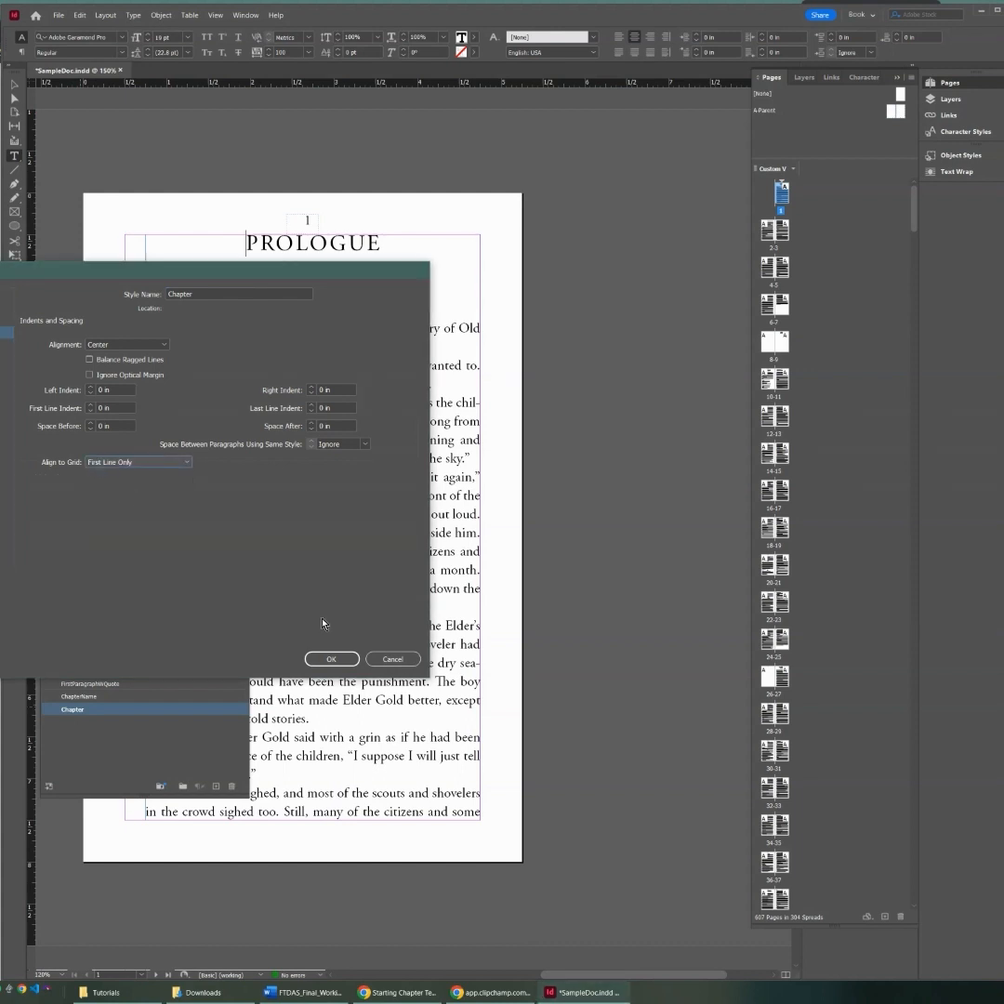
{"action": "left_click", "coordinate": [331, 659]}
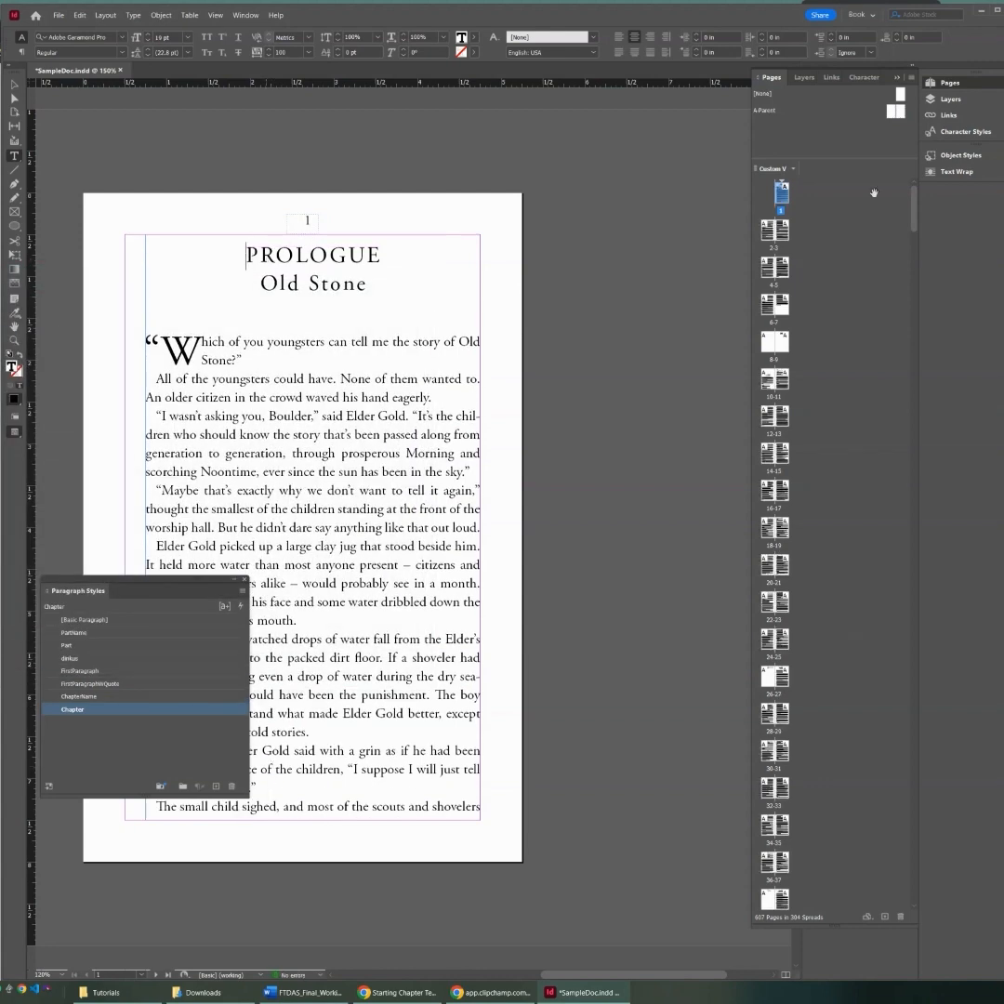
Step: Set the first baseline offset to Leading for the primary text frame on the right page of the A-Parent spread
{"action": "double_click", "coordinate": [898, 112]}
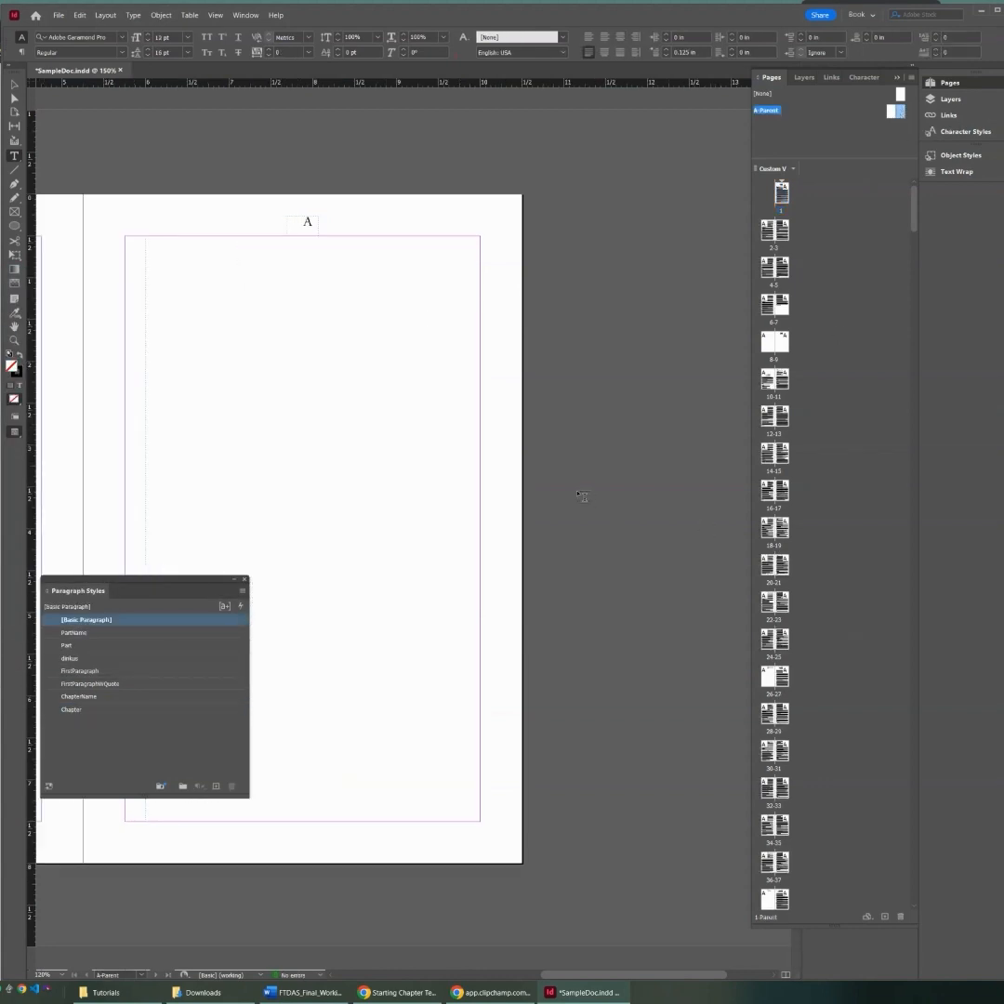
{"action": "left_click_drag", "start_coordinate": [607, 976], "coordinate": [561, 976]}
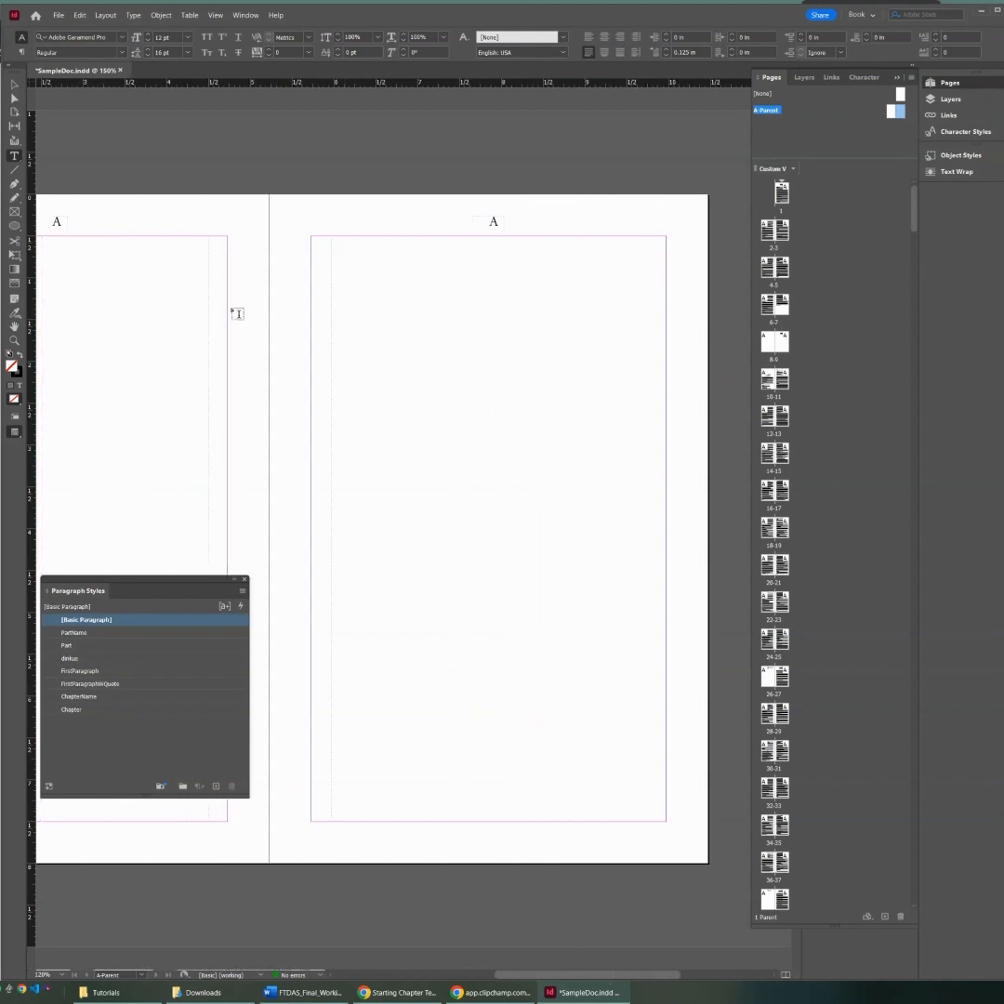
{"action": "left_click", "coordinate": [12, 83]}
{"action": "left_click", "coordinate": [353, 239]}
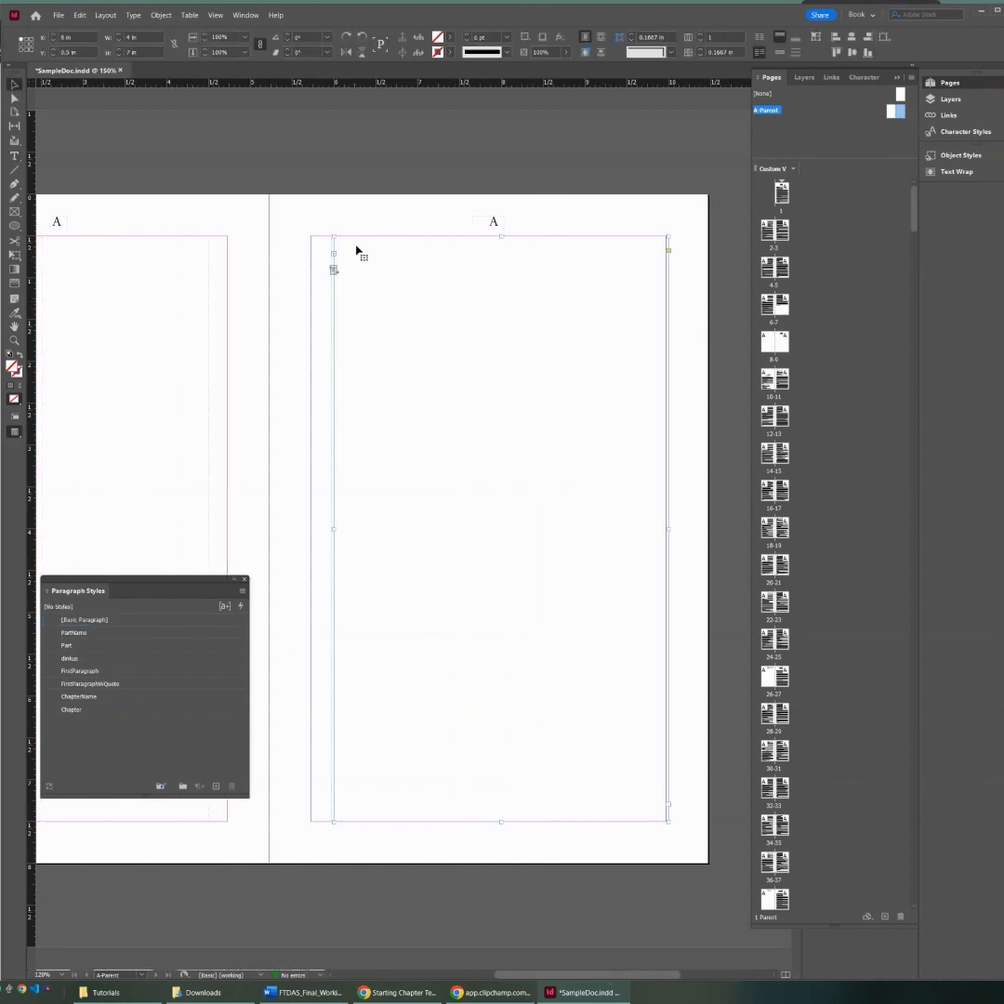
{"action": "right_click", "coordinate": [572, 236]}
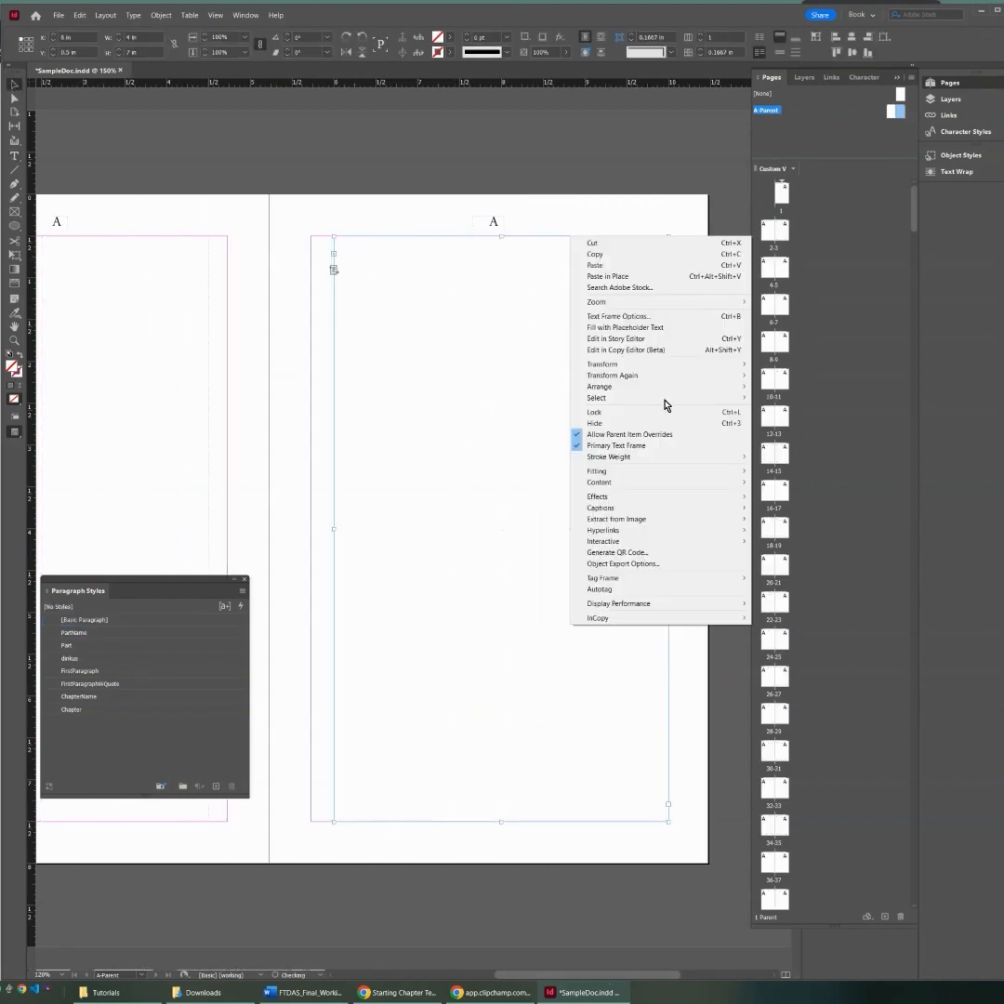
{"action": "left_click", "coordinate": [629, 320]}
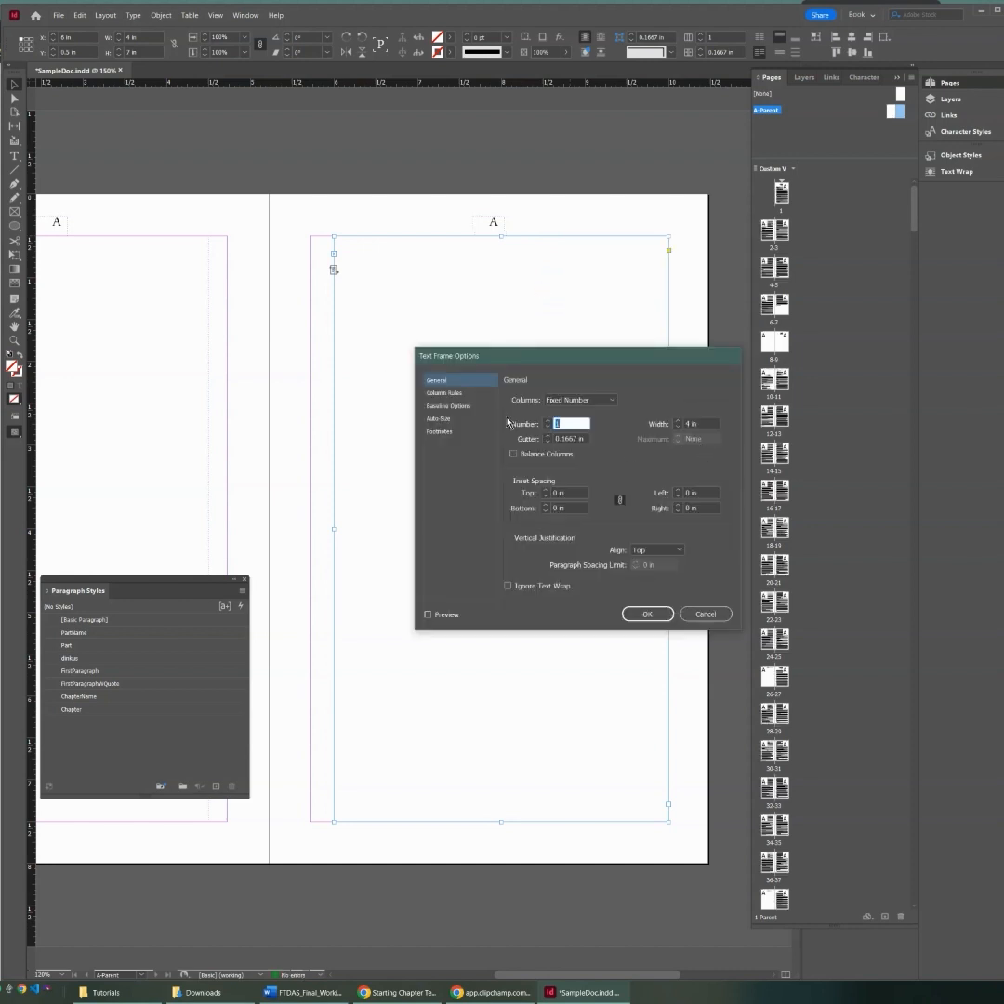
{"action": "left_click", "coordinate": [455, 405]}
{"action": "left_click", "coordinate": [573, 414]}
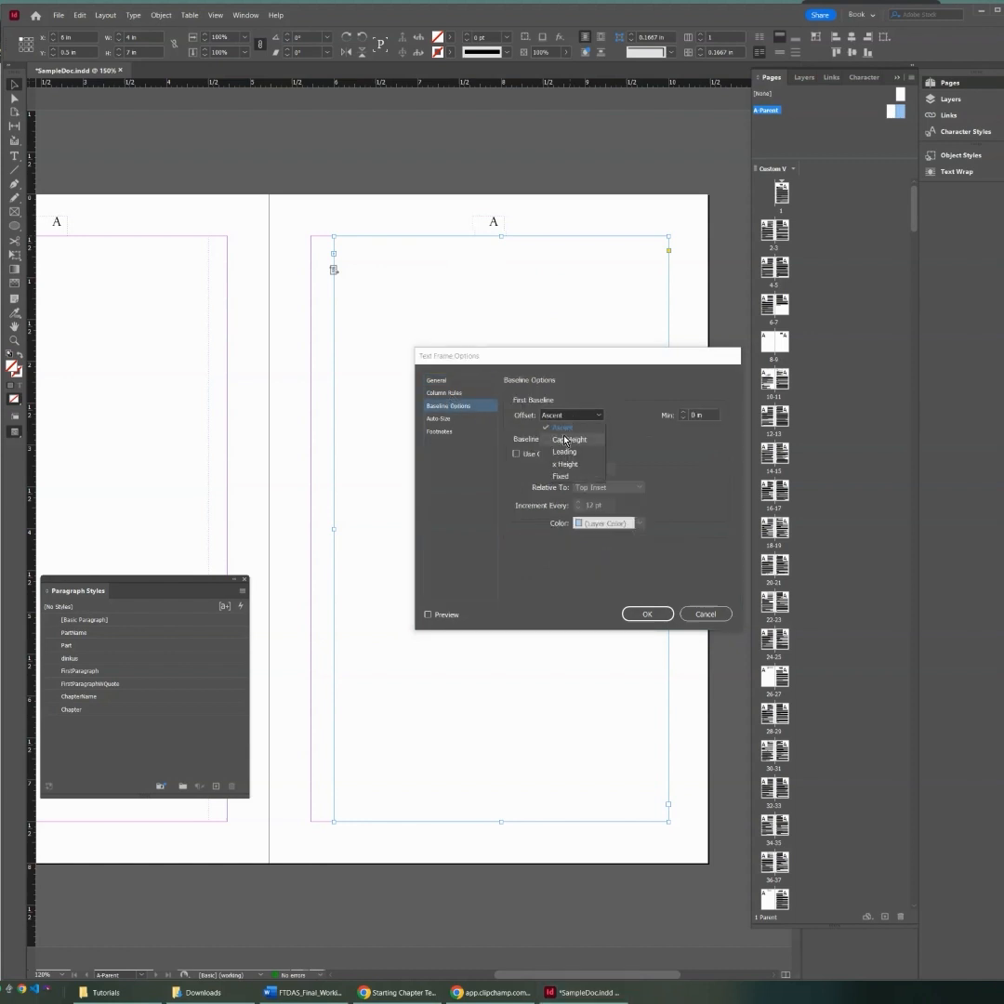
{"action": "left_click", "coordinate": [558, 446]}
Step: Turn on a custom baseline grid with a 2 in start for the right parent page's text frame and apply it
{"action": "left_click", "coordinate": [517, 455]}
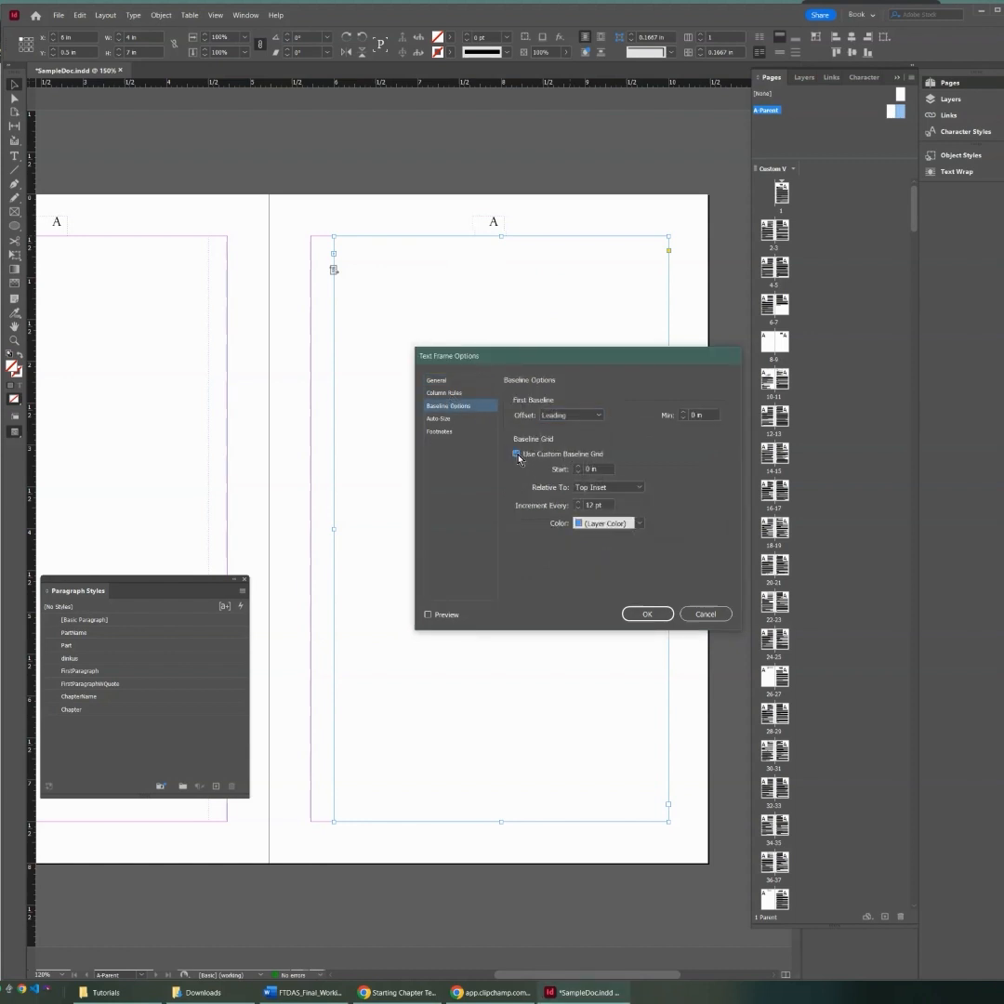
{"action": "double_click", "coordinate": [587, 469]}
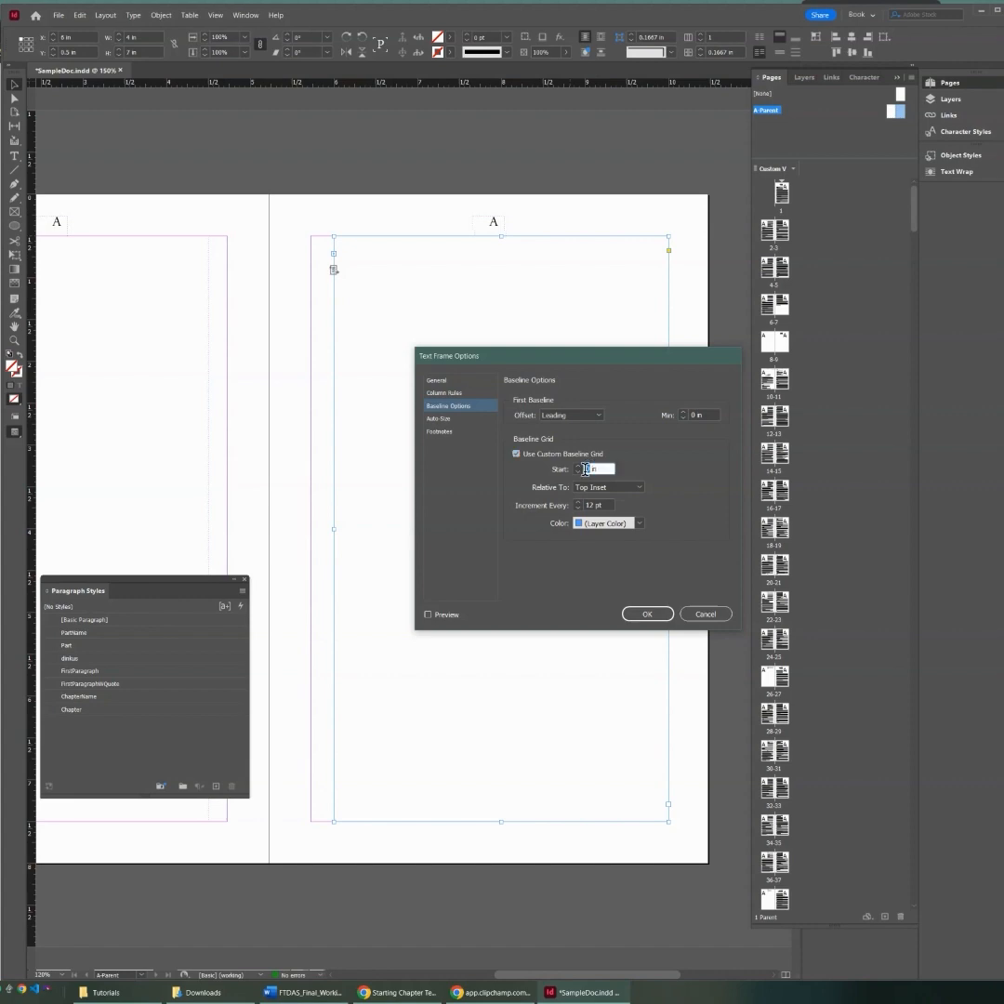
{"action": "type", "text": "2"}
{"action": "left_click", "coordinate": [641, 614]}
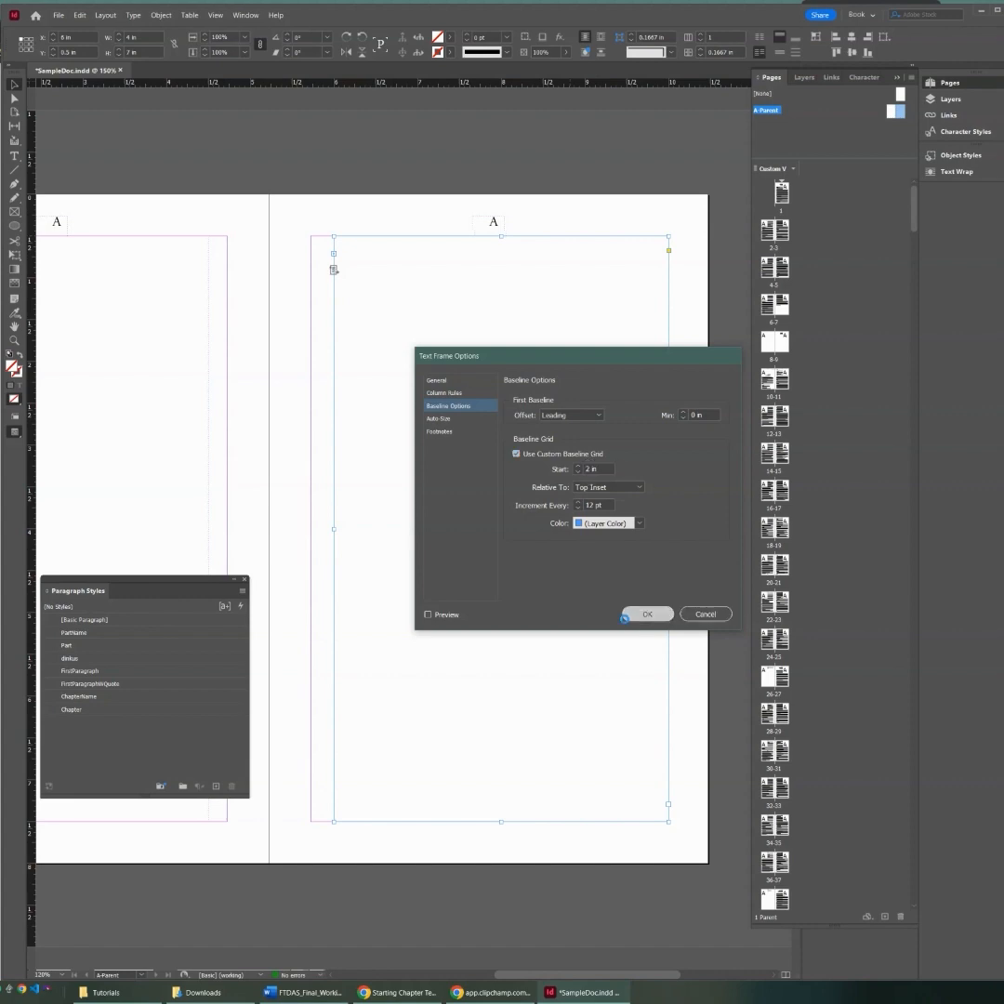
Step: On page 1, delete one blank line between the "Old Stone" chapter name and the opening paragraph
{"action": "double_click", "coordinate": [781, 193]}
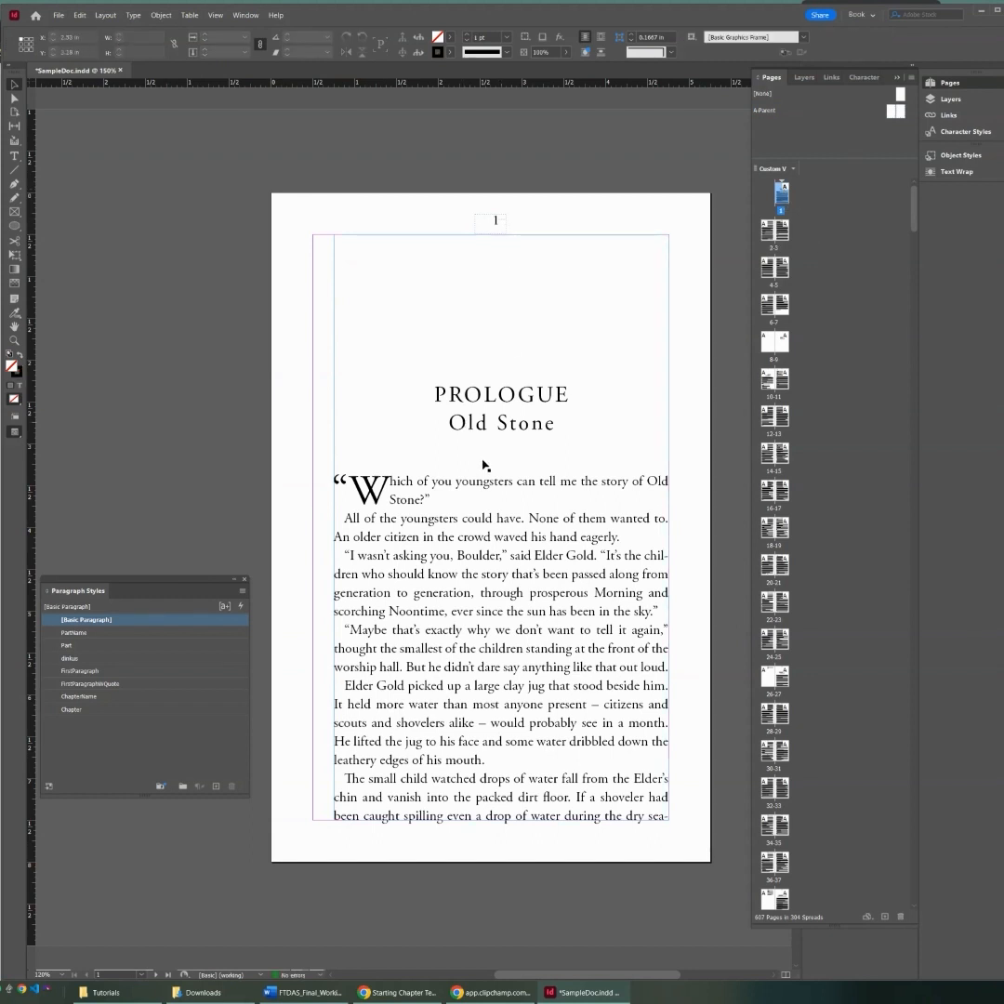
{"action": "left_click", "coordinate": [15, 155]}
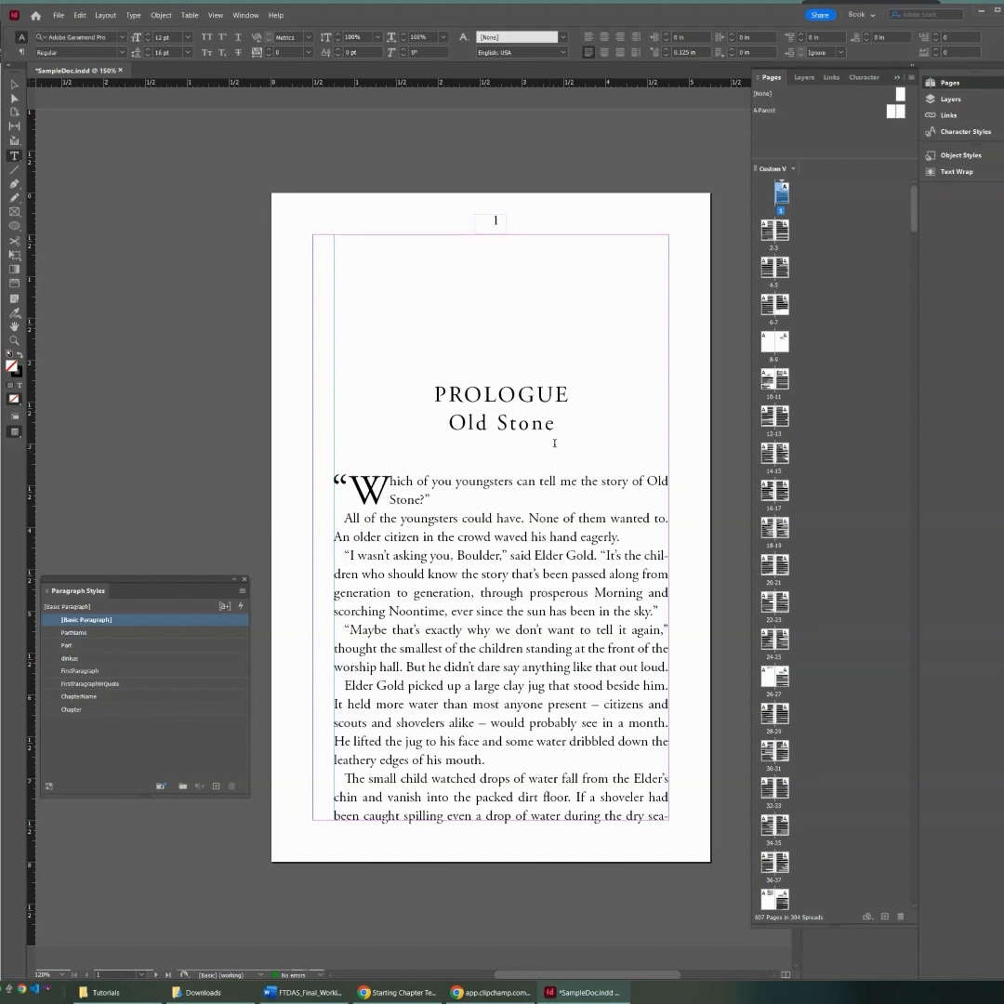
{"action": "left_click", "coordinate": [586, 459]}
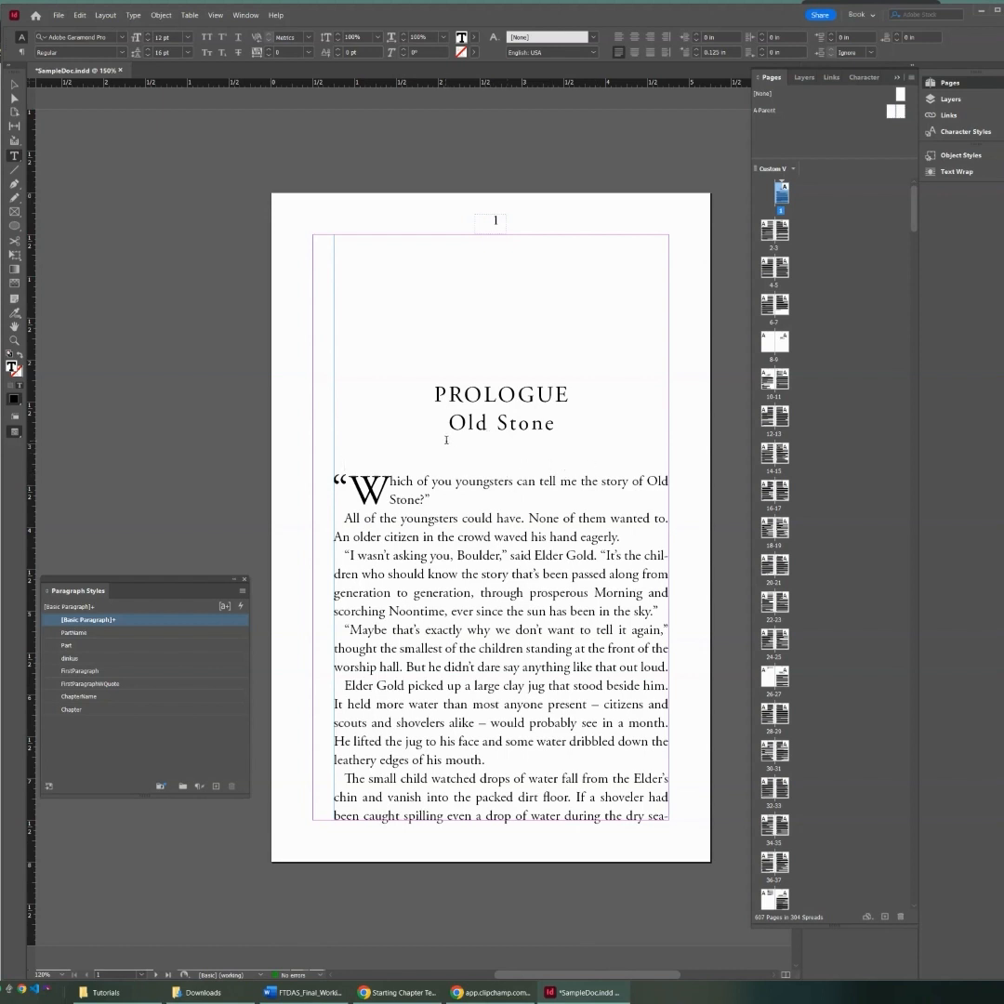
{"action": "left_click", "coordinate": [501, 423]}
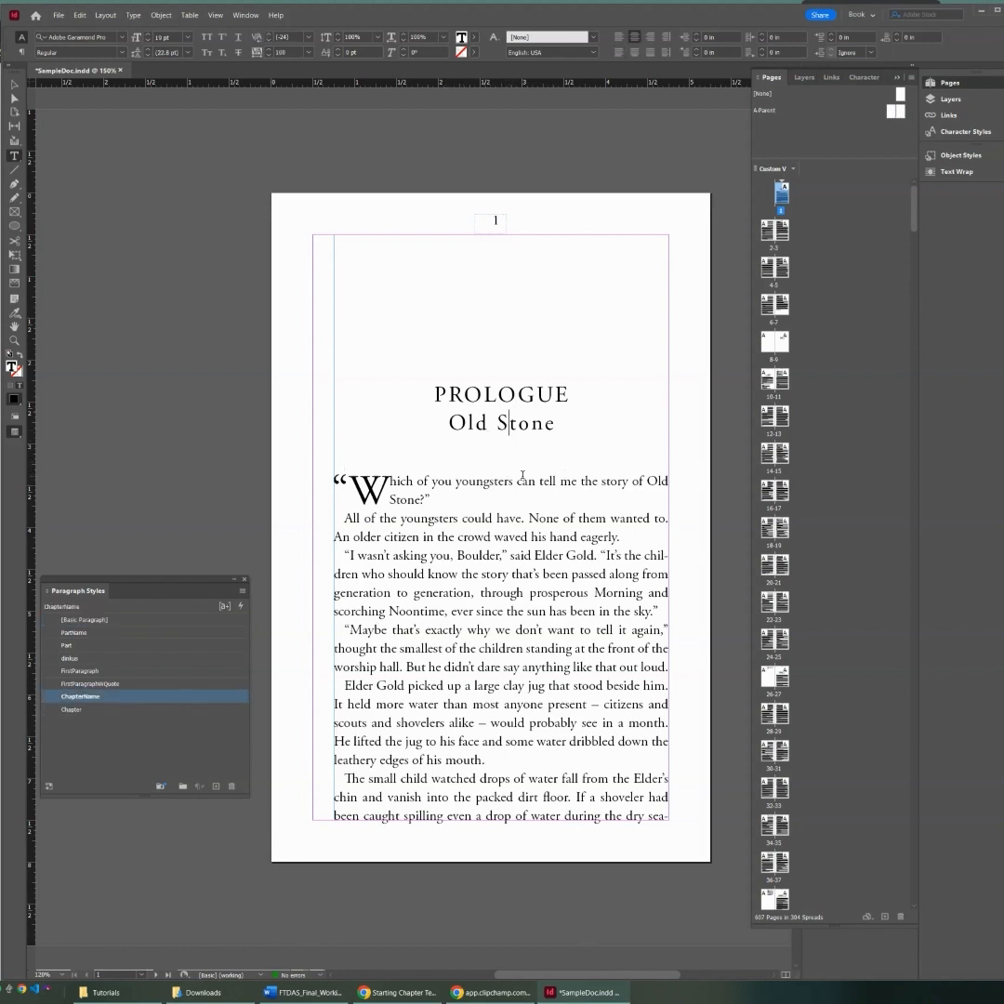
{"action": "left_click", "coordinate": [424, 513]}
{"action": "left_click", "coordinate": [527, 423]}
{"action": "left_click", "coordinate": [520, 446]}
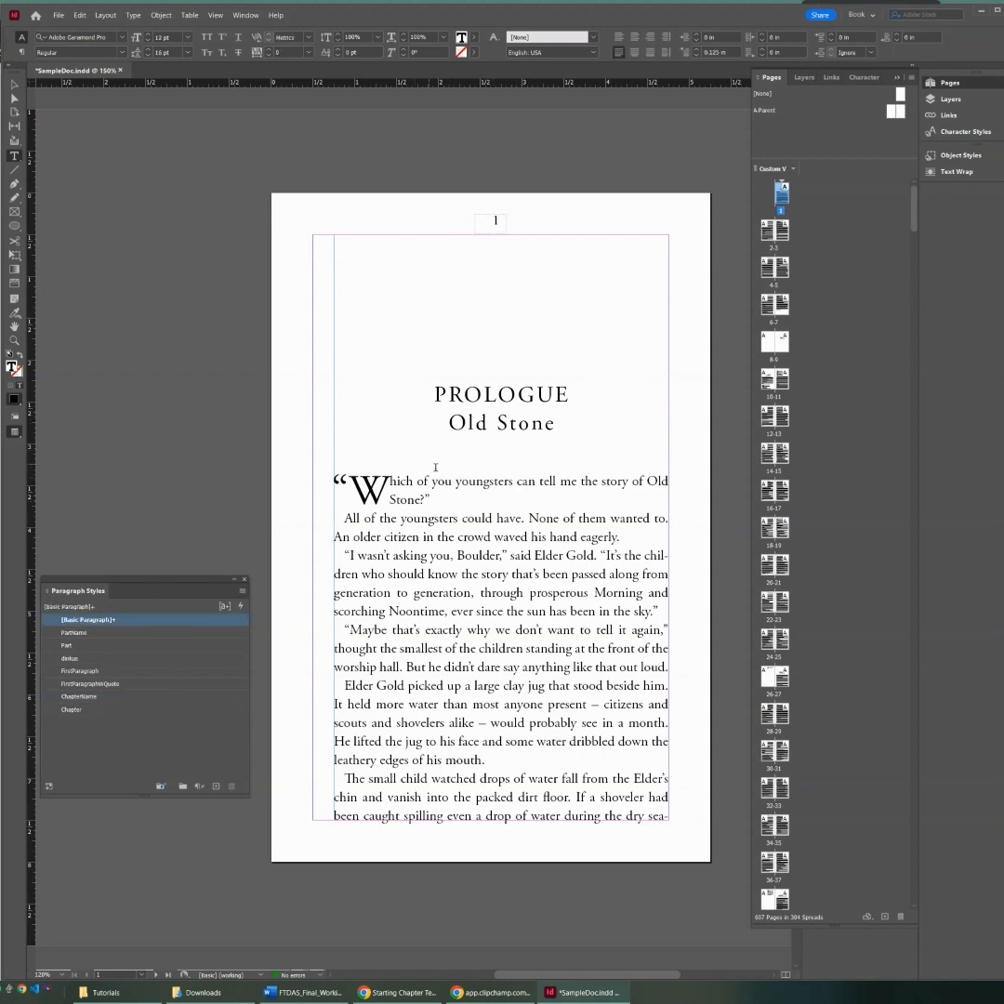
{"action": "key", "text": "BackSpace"}
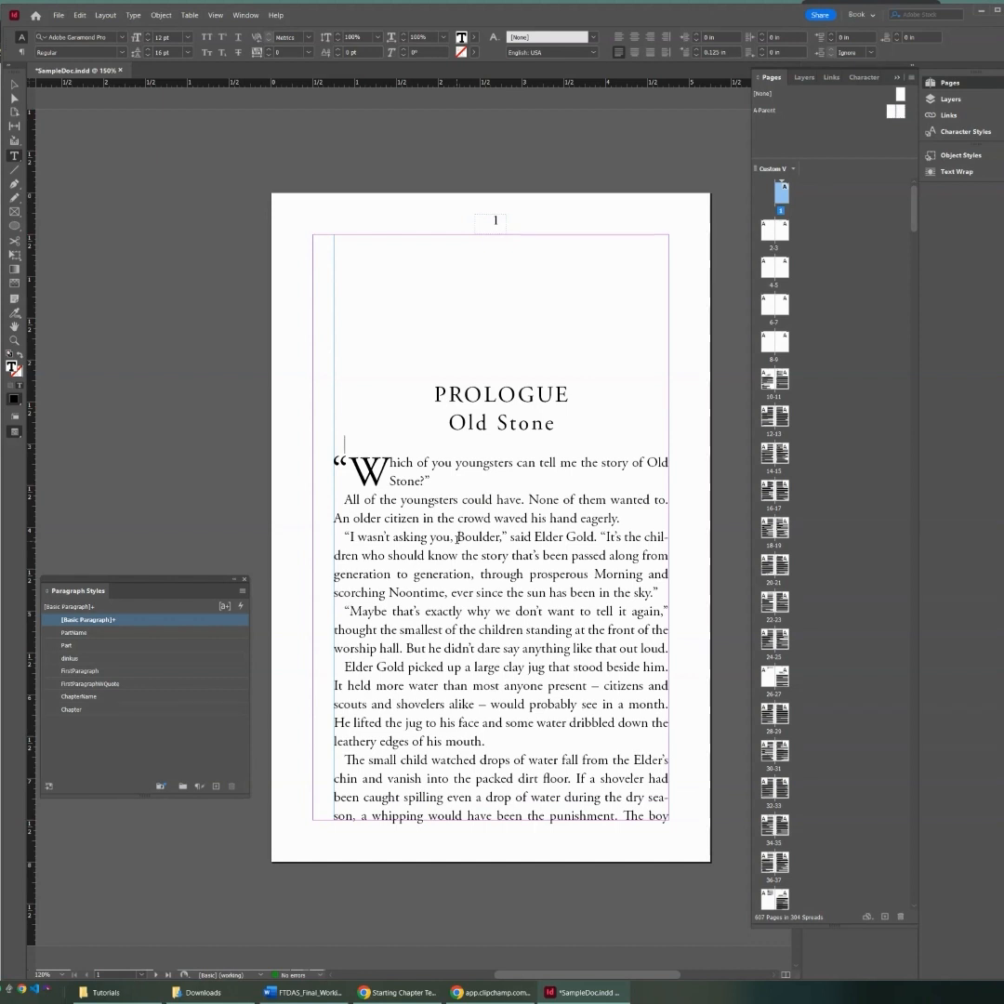
Step: Try the FirstParagraph style on the opening paragraph of page 1, and reapply FirstParagraphWQuote
{"action": "left_click", "coordinate": [450, 464]}
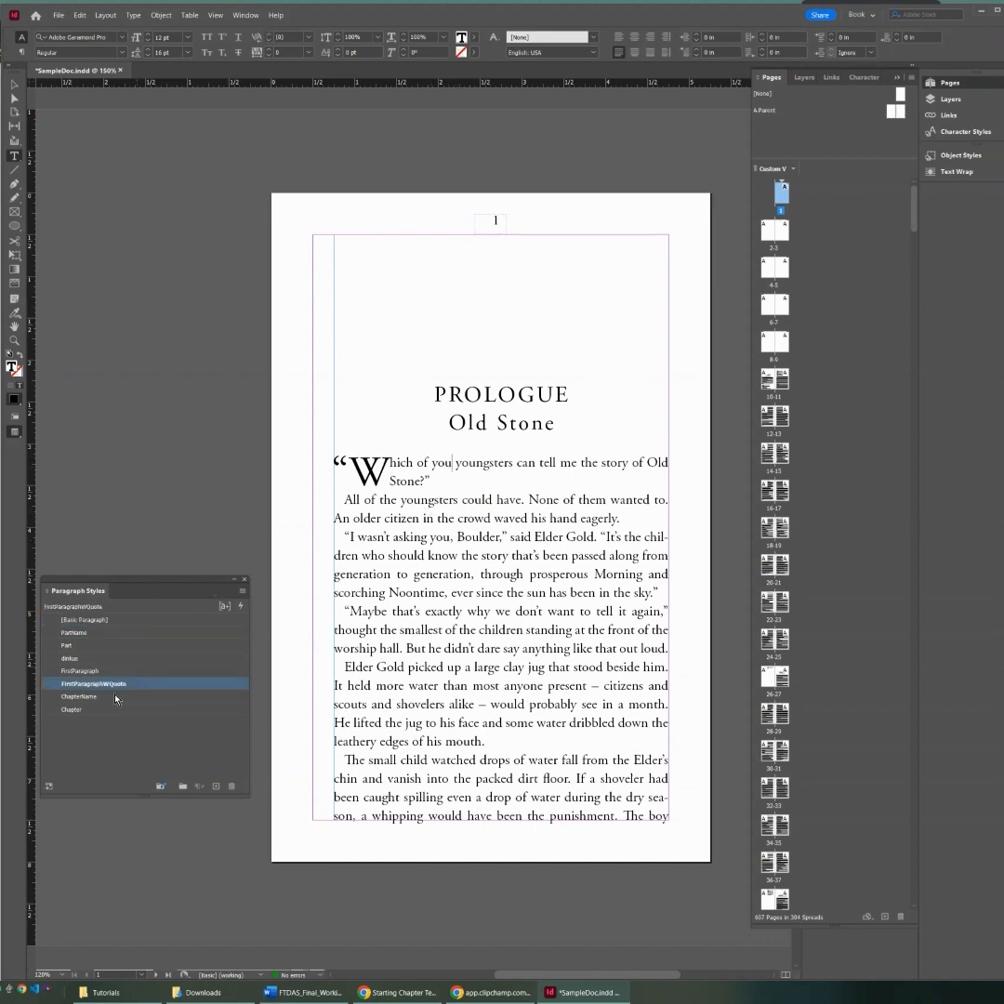
{"action": "left_click", "coordinate": [82, 670]}
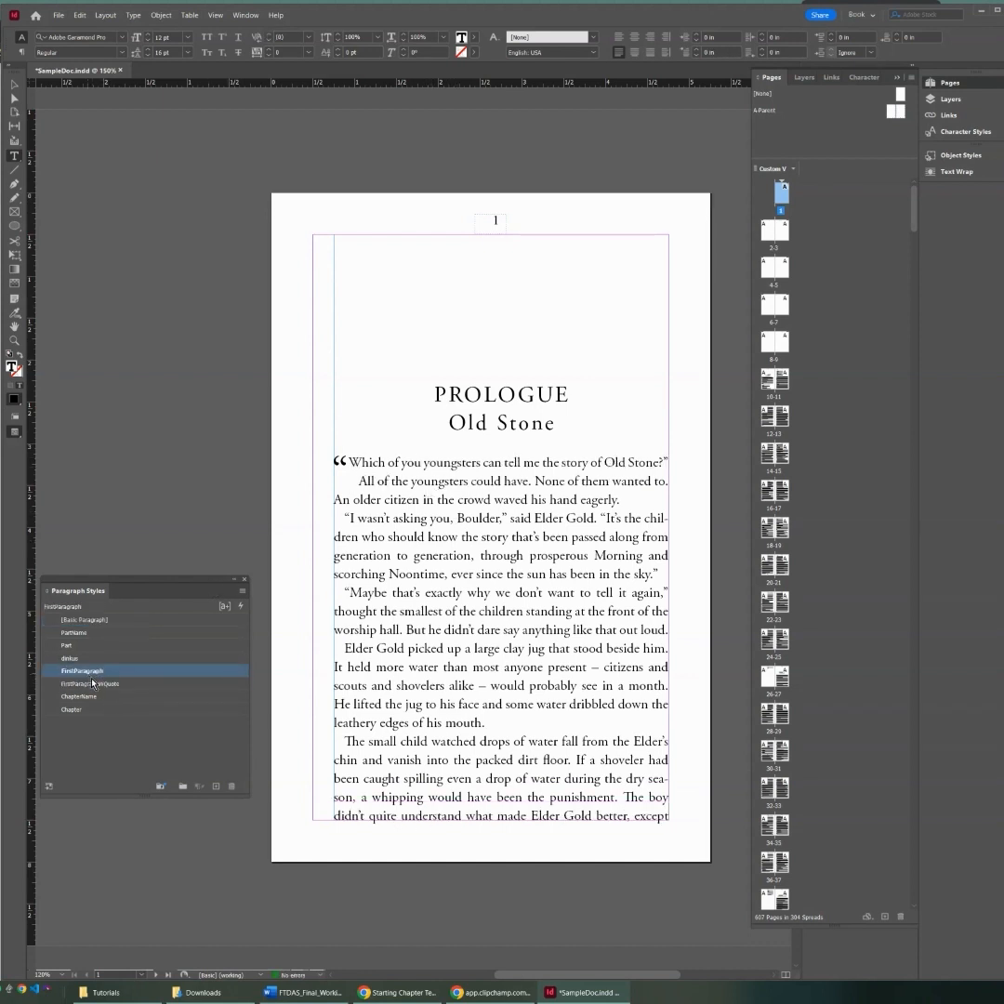
{"action": "left_click", "coordinate": [92, 683]}
{"action": "left_click", "coordinate": [105, 685]}
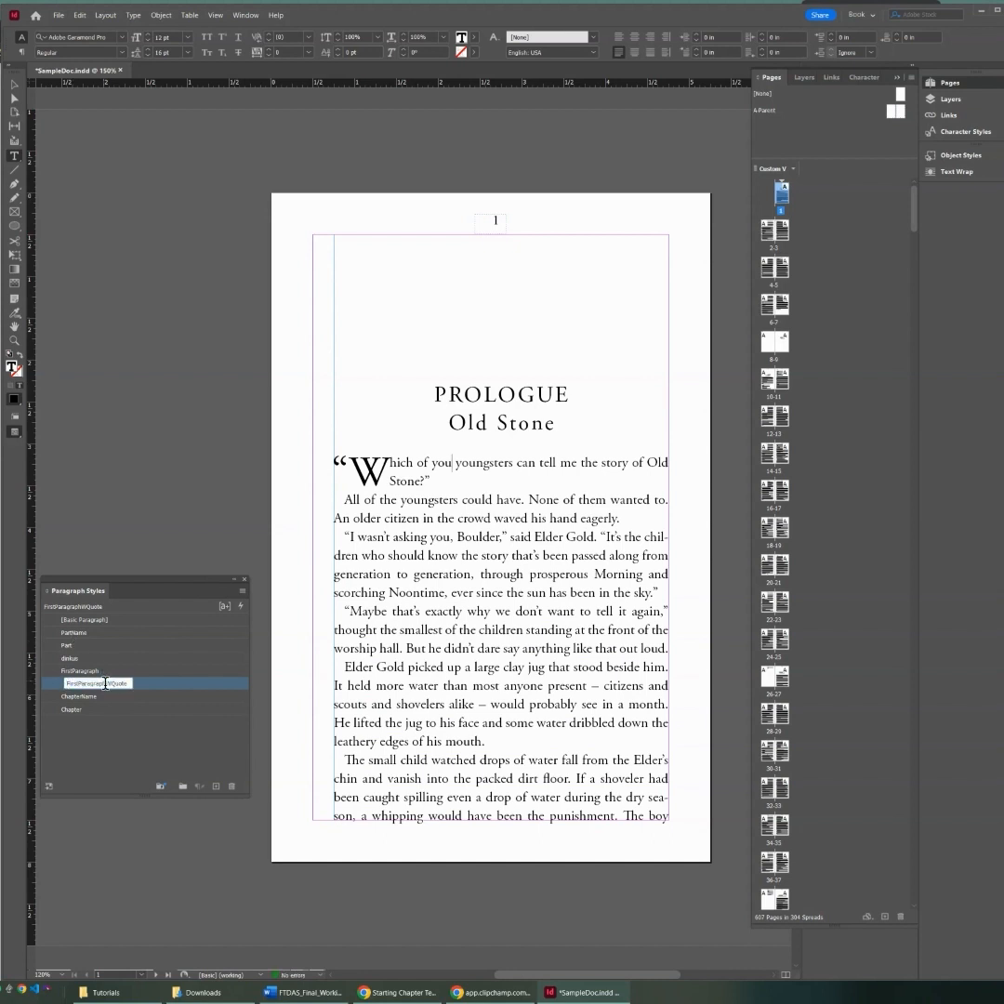
Step: Set the space before of the FirstParagraphWQuote paragraph style to 1 in, leaving Align to Grid at None
{"action": "left_click", "coordinate": [141, 709]}
{"action": "double_click", "coordinate": [86, 685]}
{"action": "left_click", "coordinate": [7, 331]}
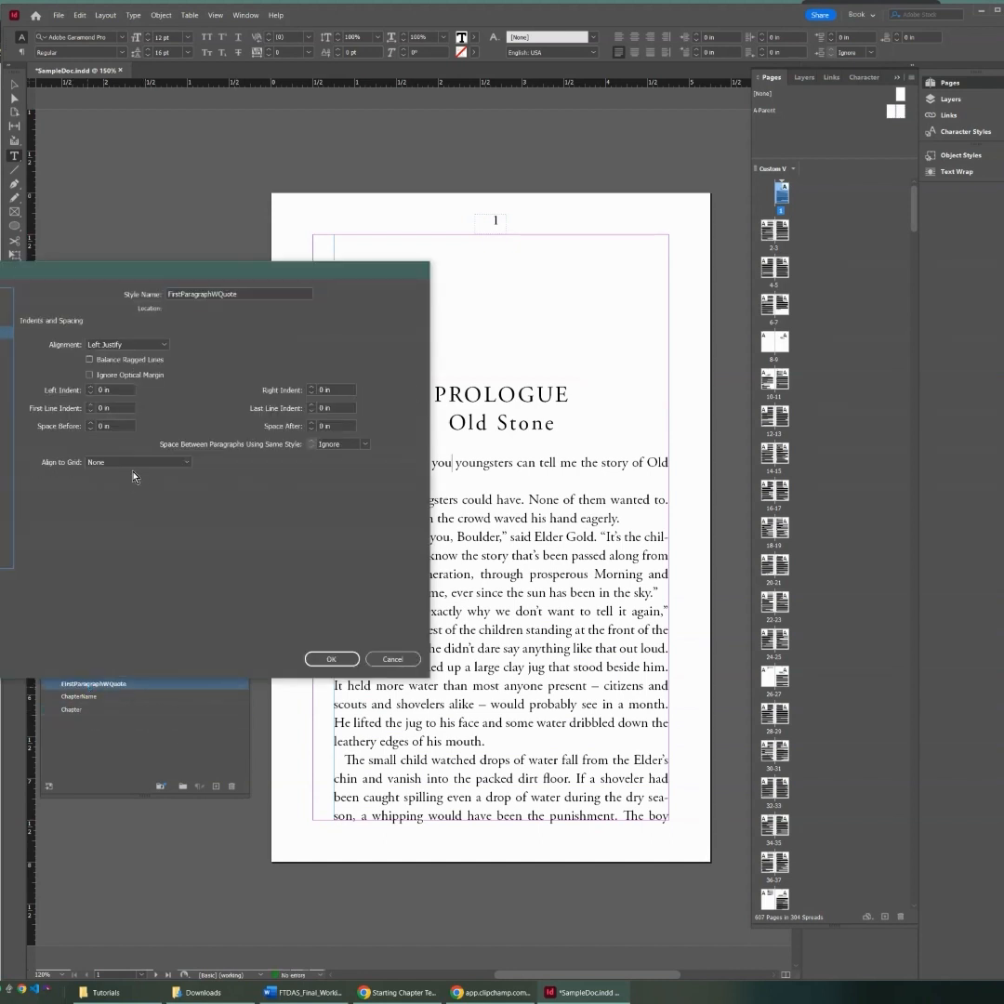
{"action": "left_click", "coordinate": [130, 462]}
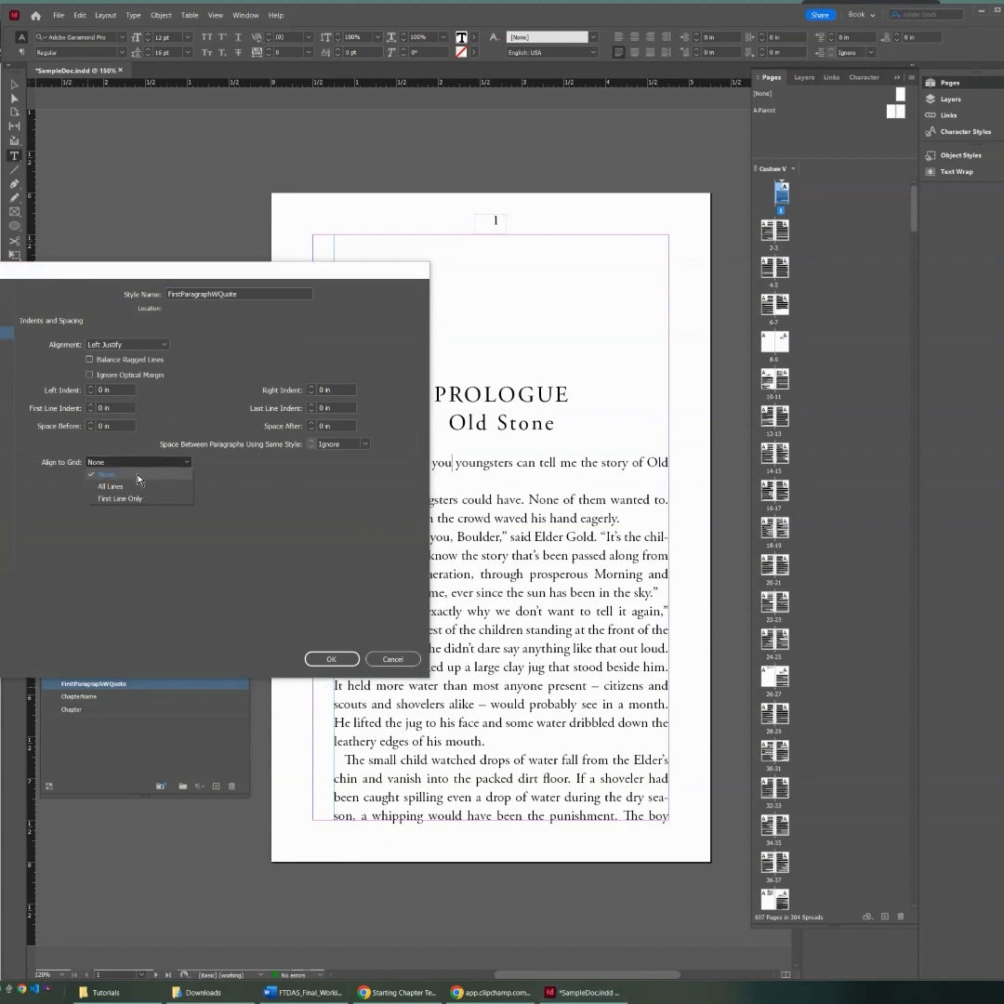
{"action": "left_click", "coordinate": [123, 569]}
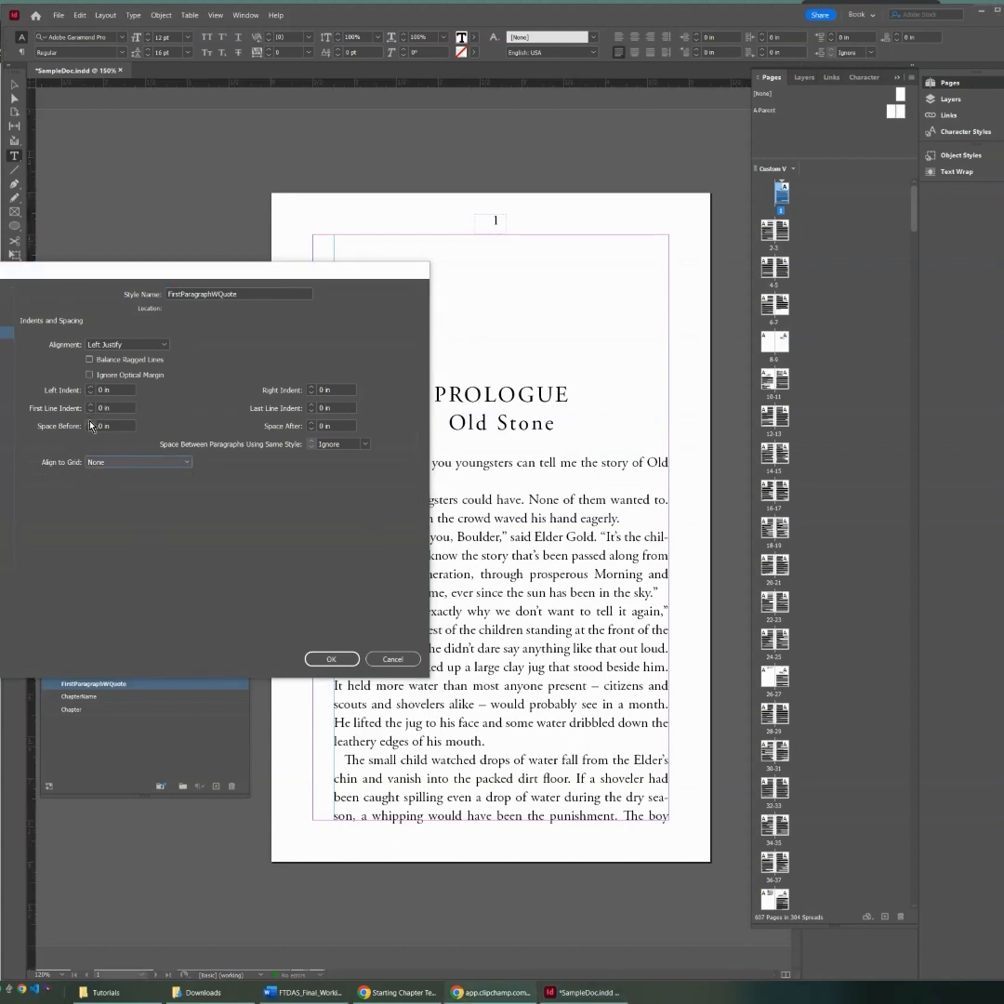
{"action": "left_click", "coordinate": [89, 423]}
{"action": "left_click", "coordinate": [89, 424]}
{"action": "left_click", "coordinate": [89, 424]}
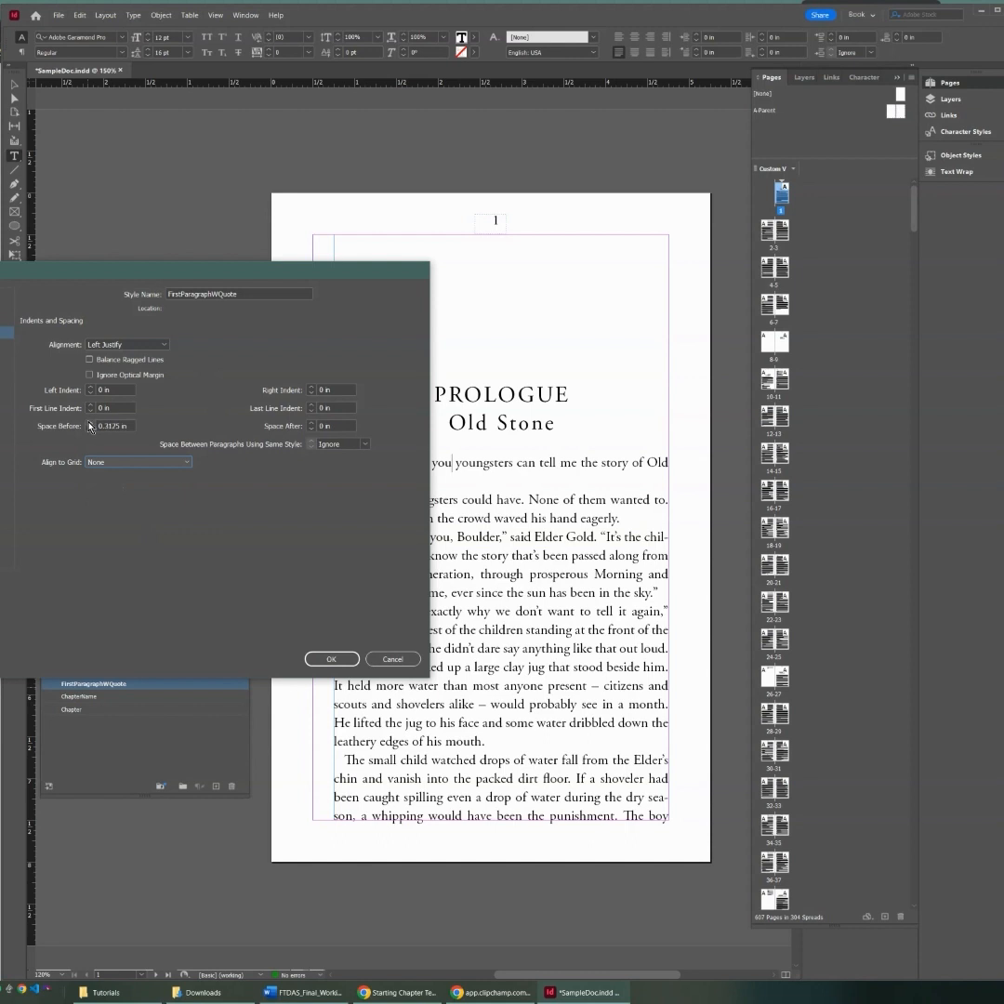
{"action": "left_click", "coordinate": [89, 423]}
{"action": "left_click", "coordinate": [89, 423]}
{"action": "left_click", "coordinate": [89, 423]}
{"action": "left_click", "coordinate": [89, 423]}
{"action": "left_click", "coordinate": [89, 423]}
{"action": "type", "text": "1"}
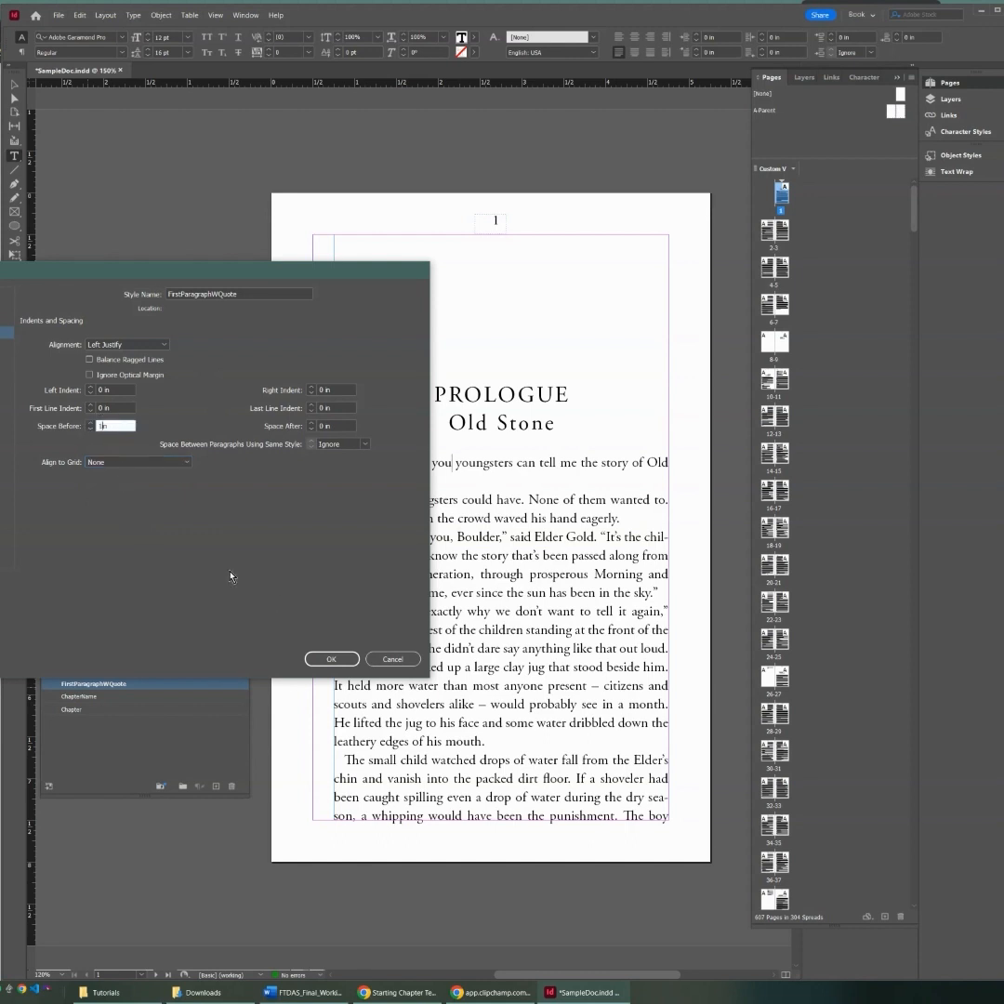
{"action": "left_click", "coordinate": [314, 664]}
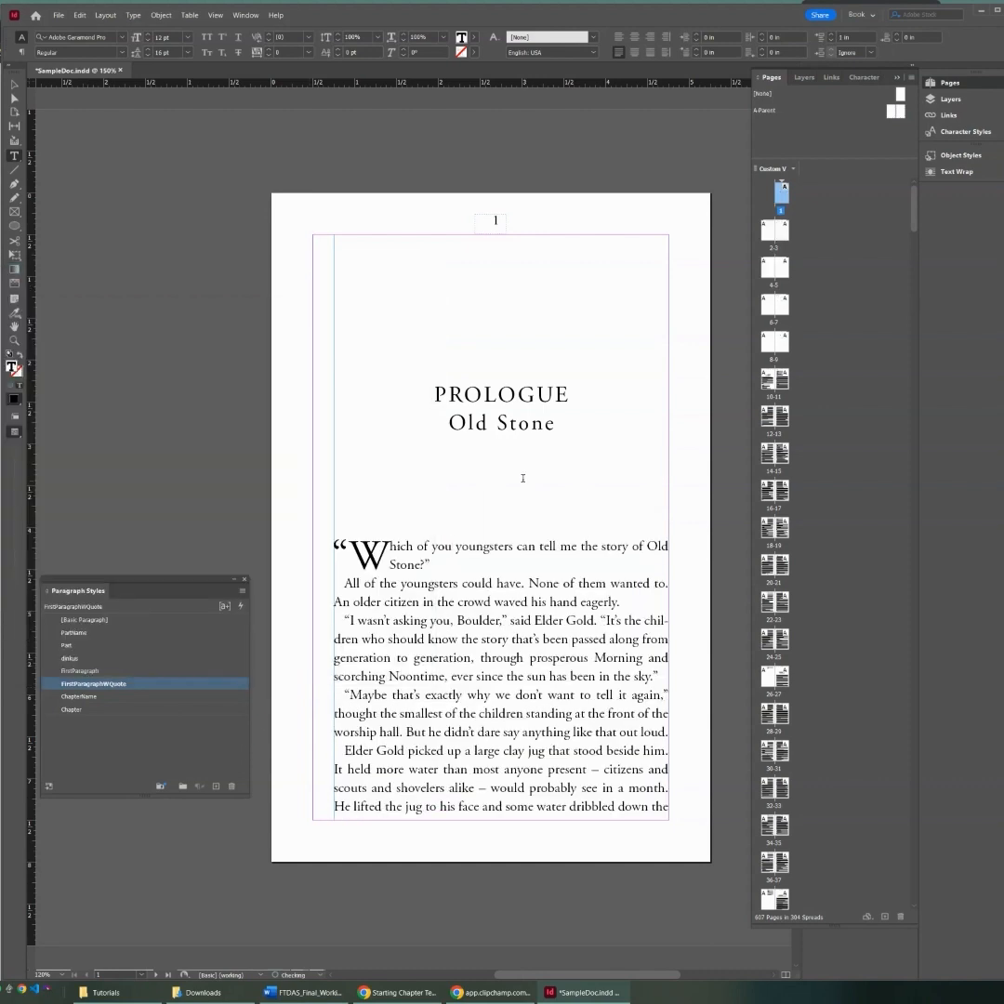
Step: Delete the remaining blank line between the "Old Stone" chapter name and the opening paragraph on page 1
{"action": "left_click", "coordinate": [513, 498]}
{"action": "key", "text": "Delete"}
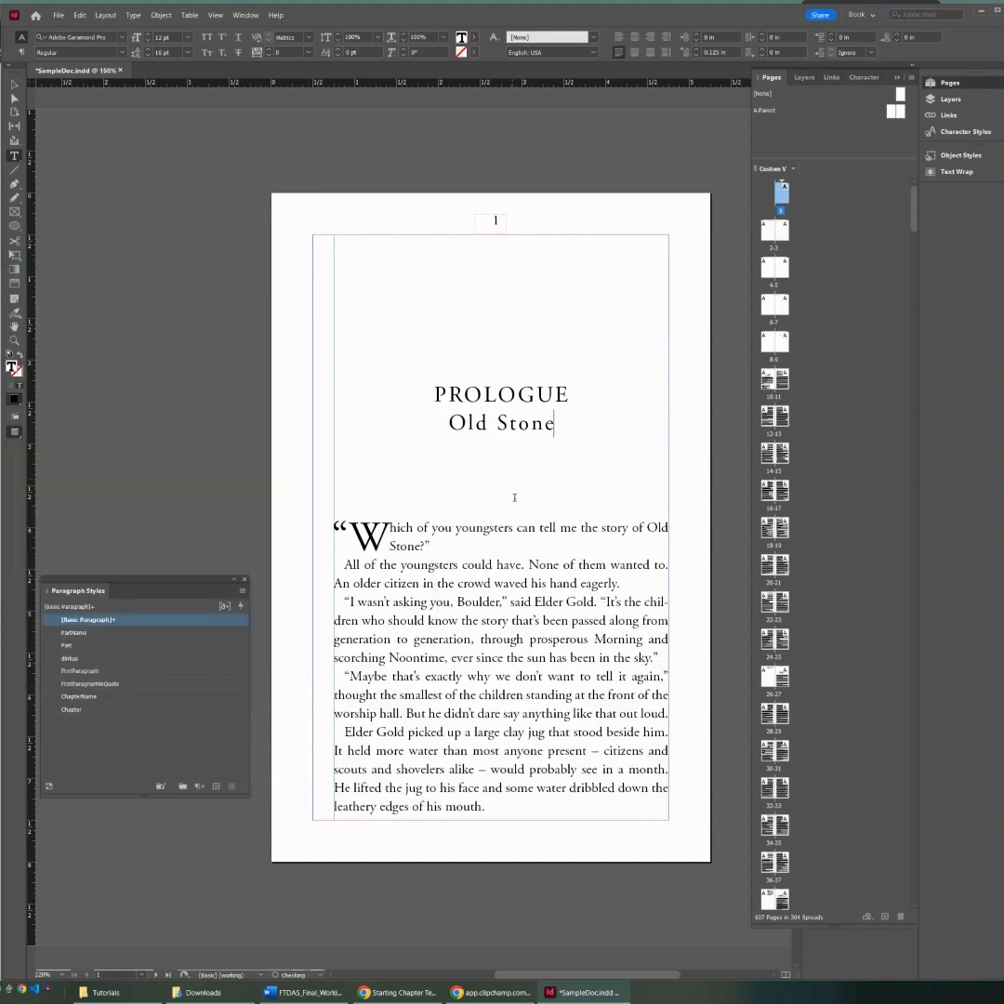
{"action": "key", "text": "Up"}
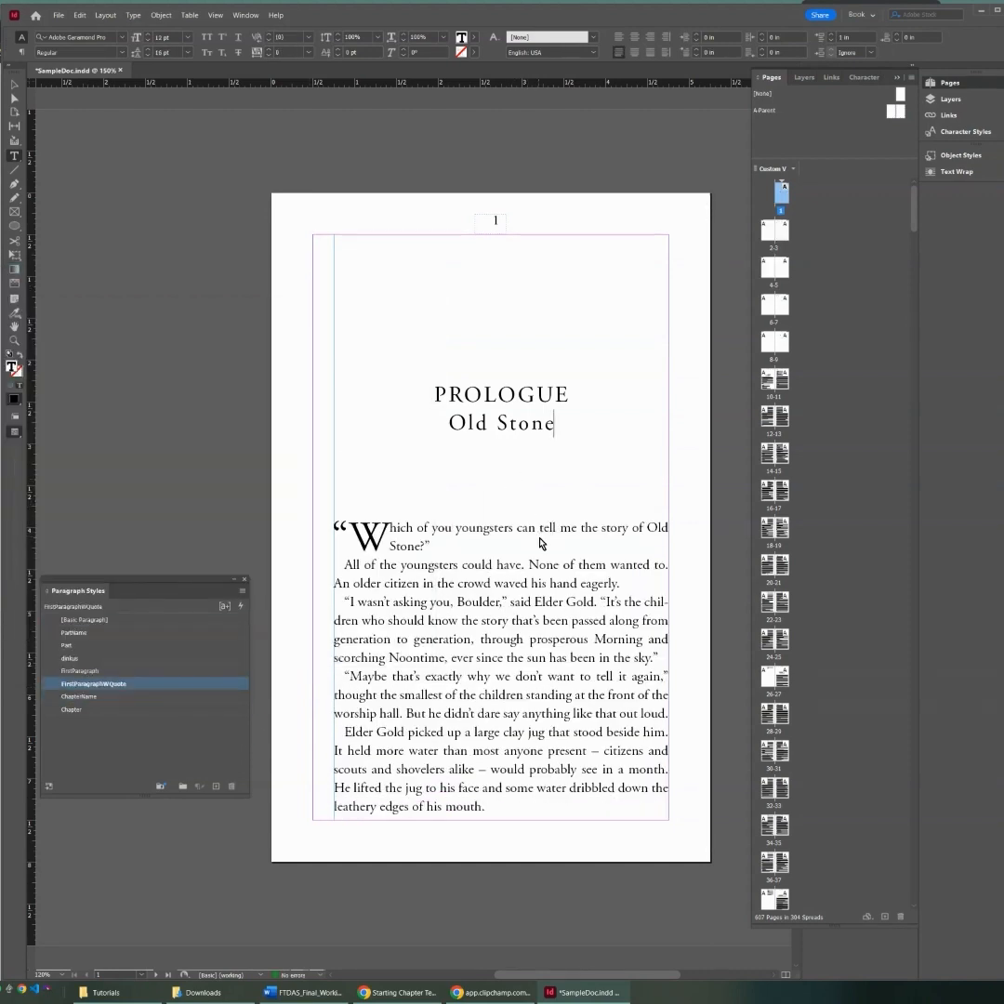
{"action": "key", "text": "Down"}
{"action": "left_click", "coordinate": [560, 423]}
{"action": "left_click", "coordinate": [513, 424]}
{"action": "key", "text": "Down"}
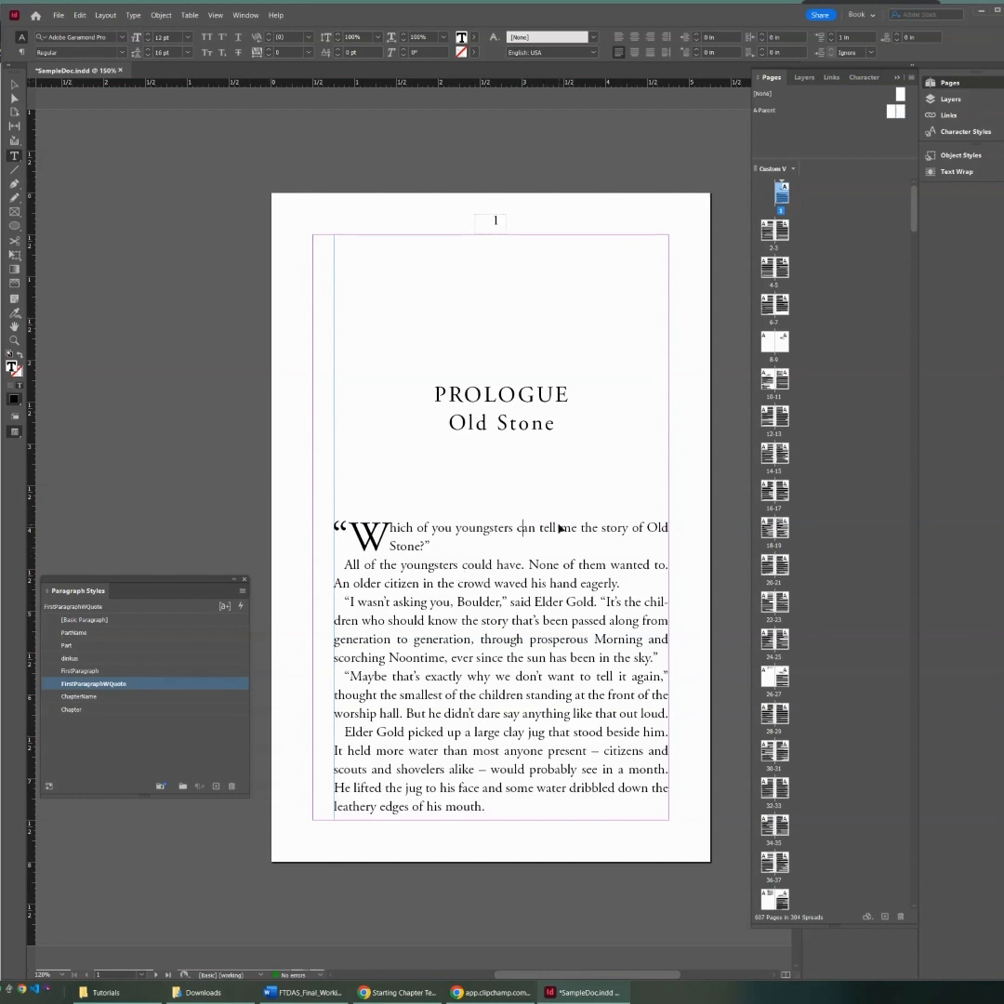
Step: Find "chapter" in the document and delete the blank line under the "Dirthome" chapter name on page 10
{"action": "key", "text": "ctrl+f"}
{"action": "type", "text": "cha"}
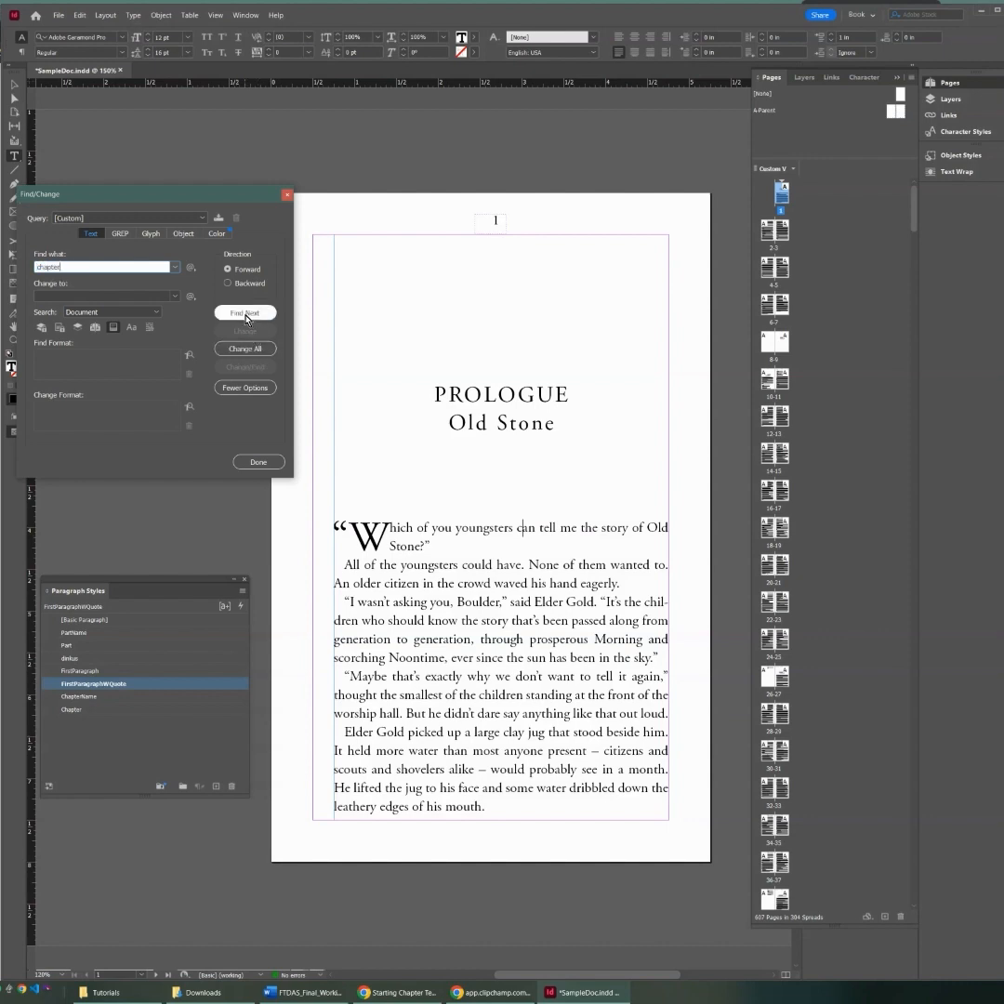
{"action": "type", "text": "pter"}
{"action": "left_click", "coordinate": [246, 318]}
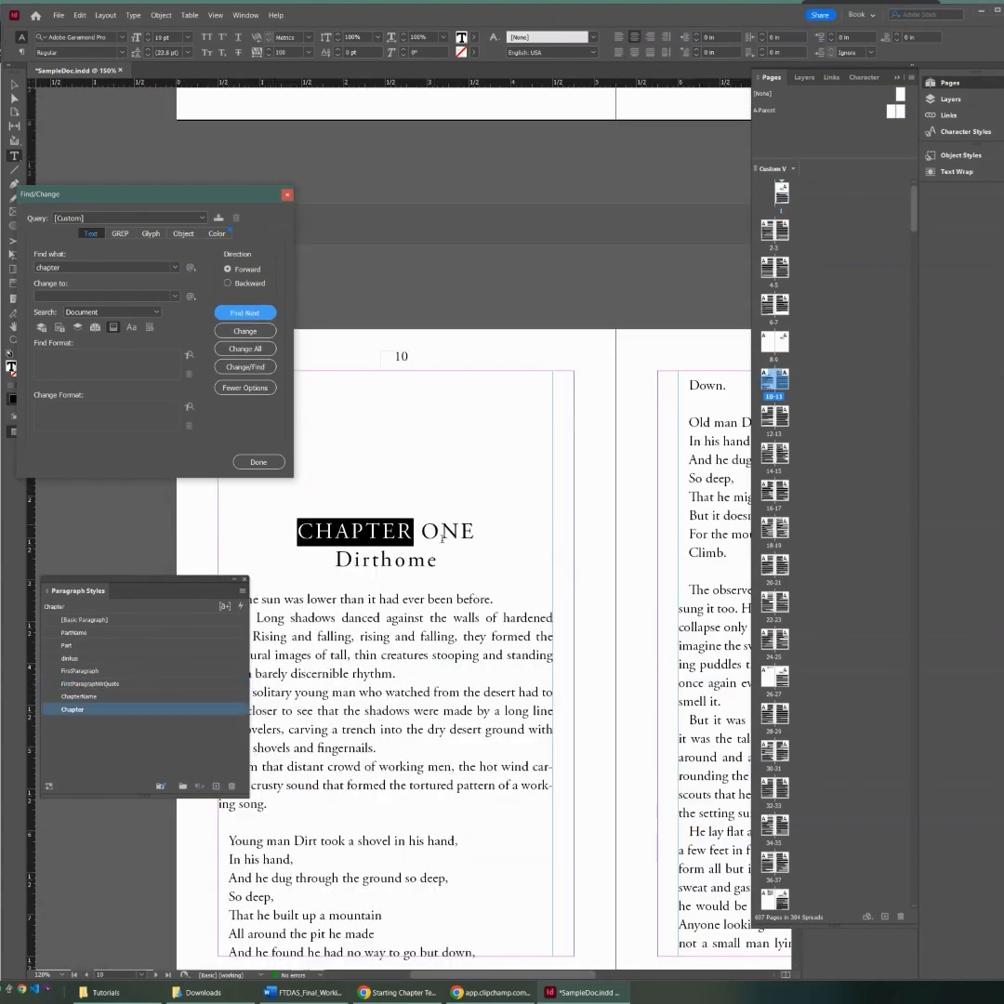
{"action": "left_click", "coordinate": [448, 557]}
{"action": "left_click", "coordinate": [431, 586]}
{"action": "key", "text": "Delete"}
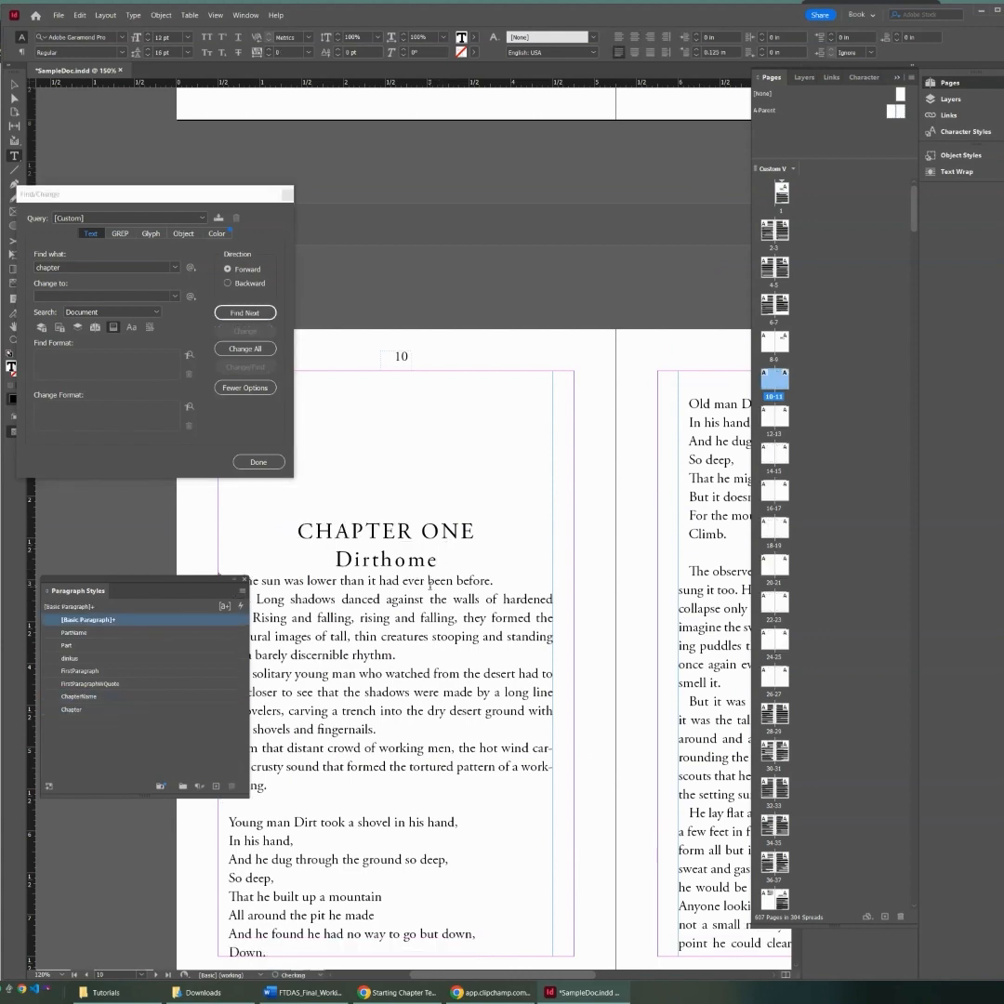
Step: Set the space before of the FirstParagraph paragraph style to 1 in
{"action": "scroll", "coordinate": [73, 567], "scroll_direction": "down", "scroll_amount": 2}
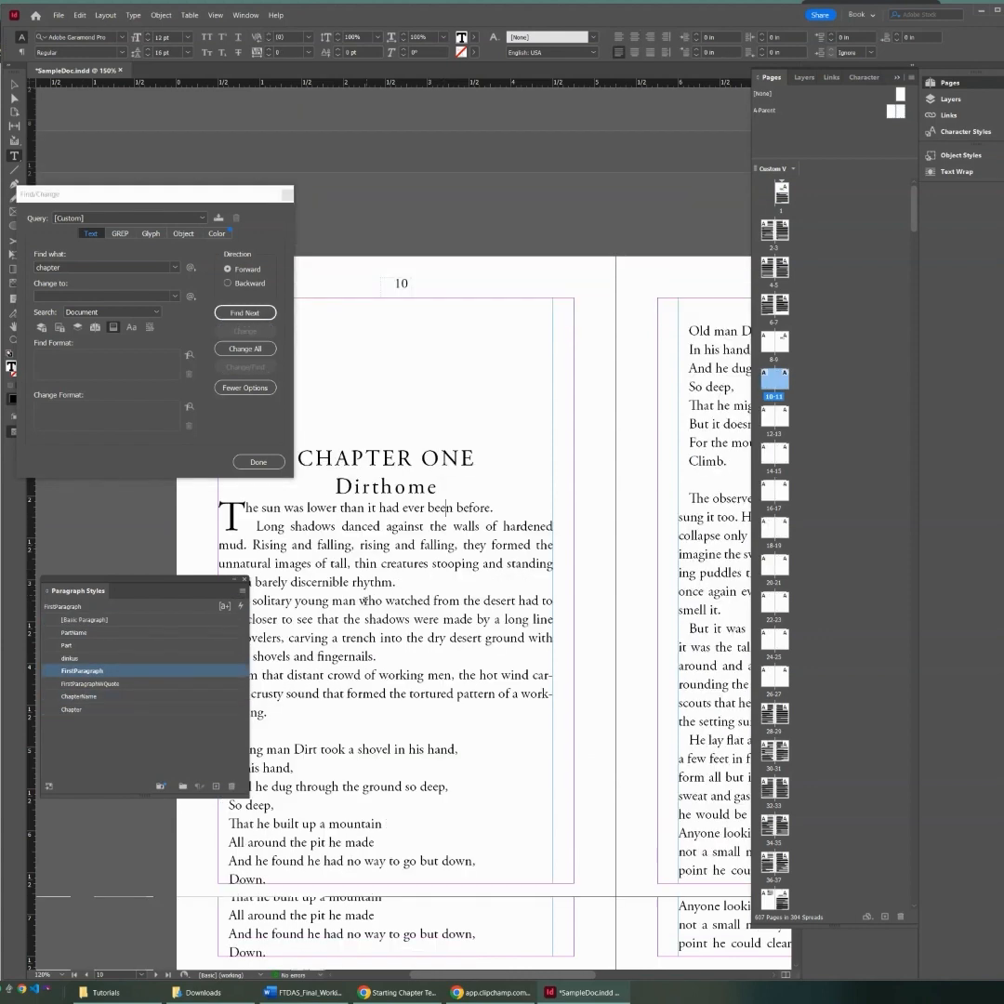
{"action": "double_click", "coordinate": [75, 671]}
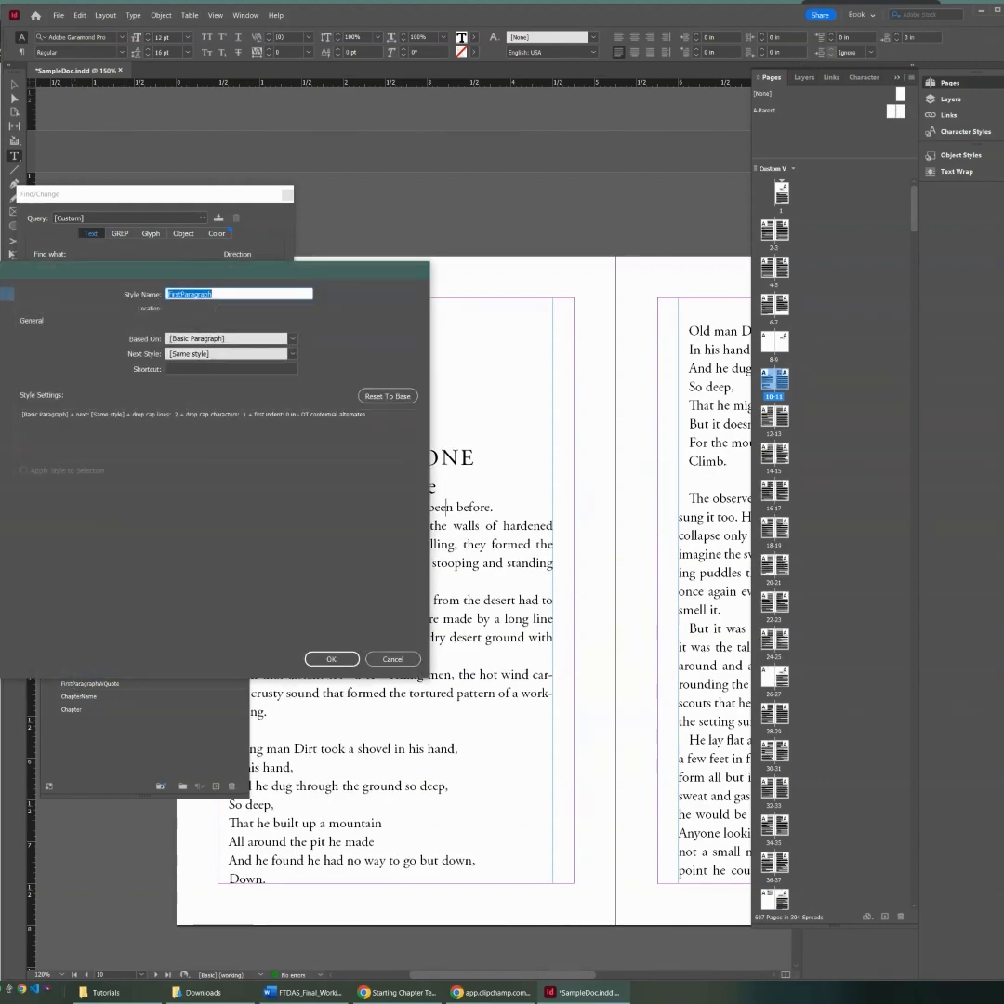
{"action": "left_click", "coordinate": [5, 333]}
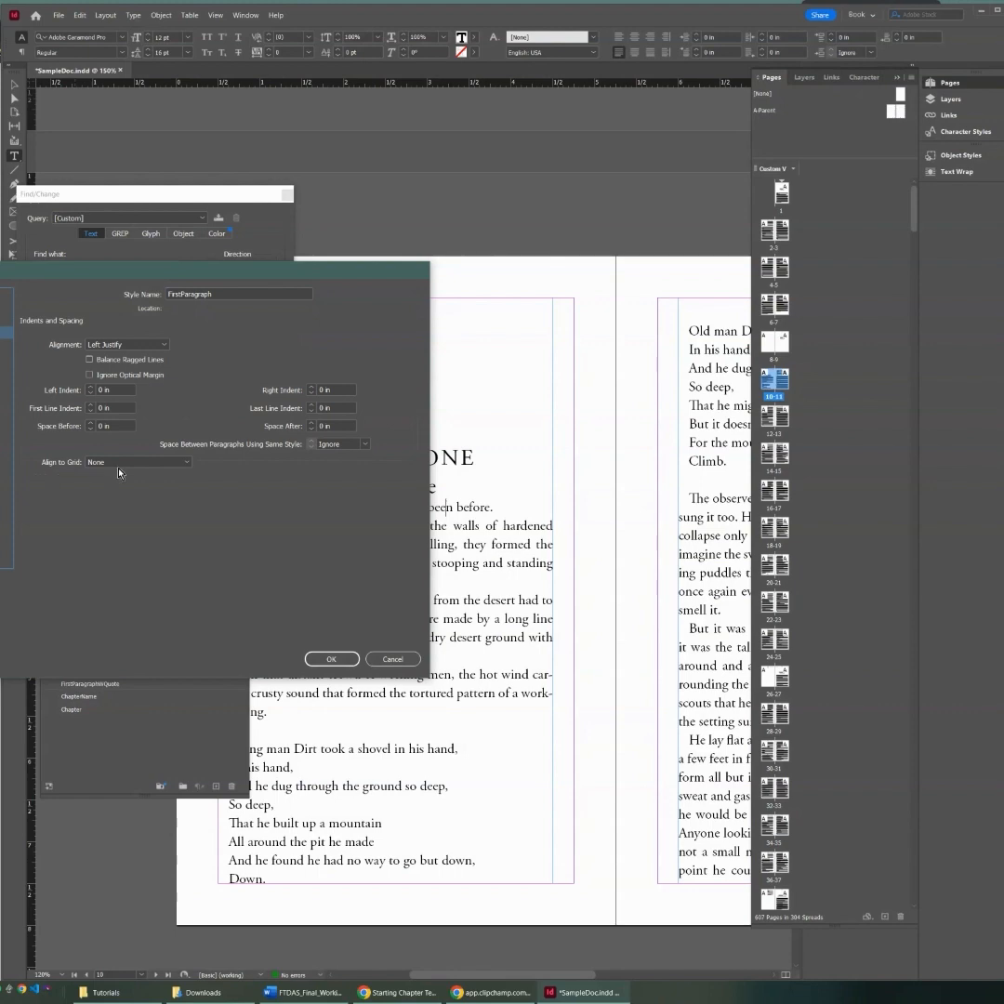
{"action": "double_click", "coordinate": [97, 427]}
{"action": "type", "text": "1"}
{"action": "left_click", "coordinate": [331, 658]}
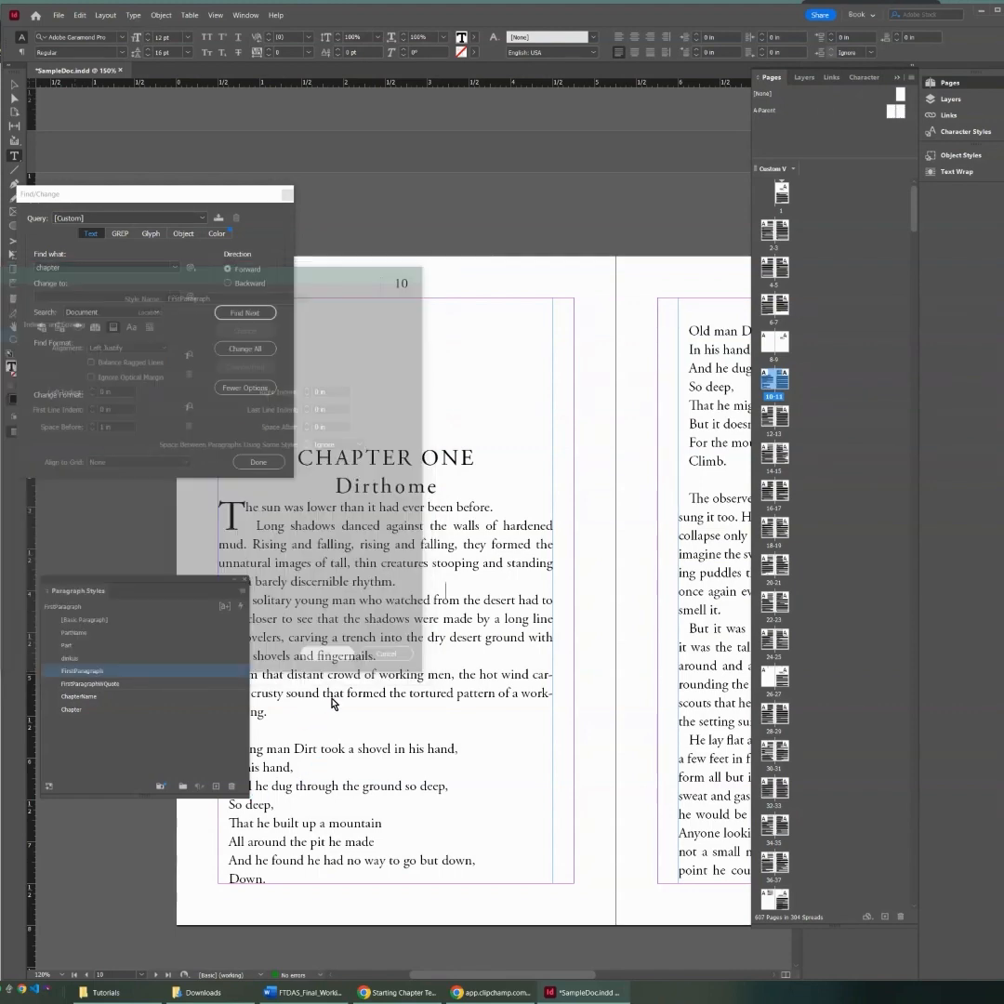
{"action": "scroll", "coordinate": [424, 537], "scroll_direction": "down", "scroll_amount": 2}
{"action": "scroll", "coordinate": [423, 536], "scroll_direction": "up", "scroll_amount": 2}
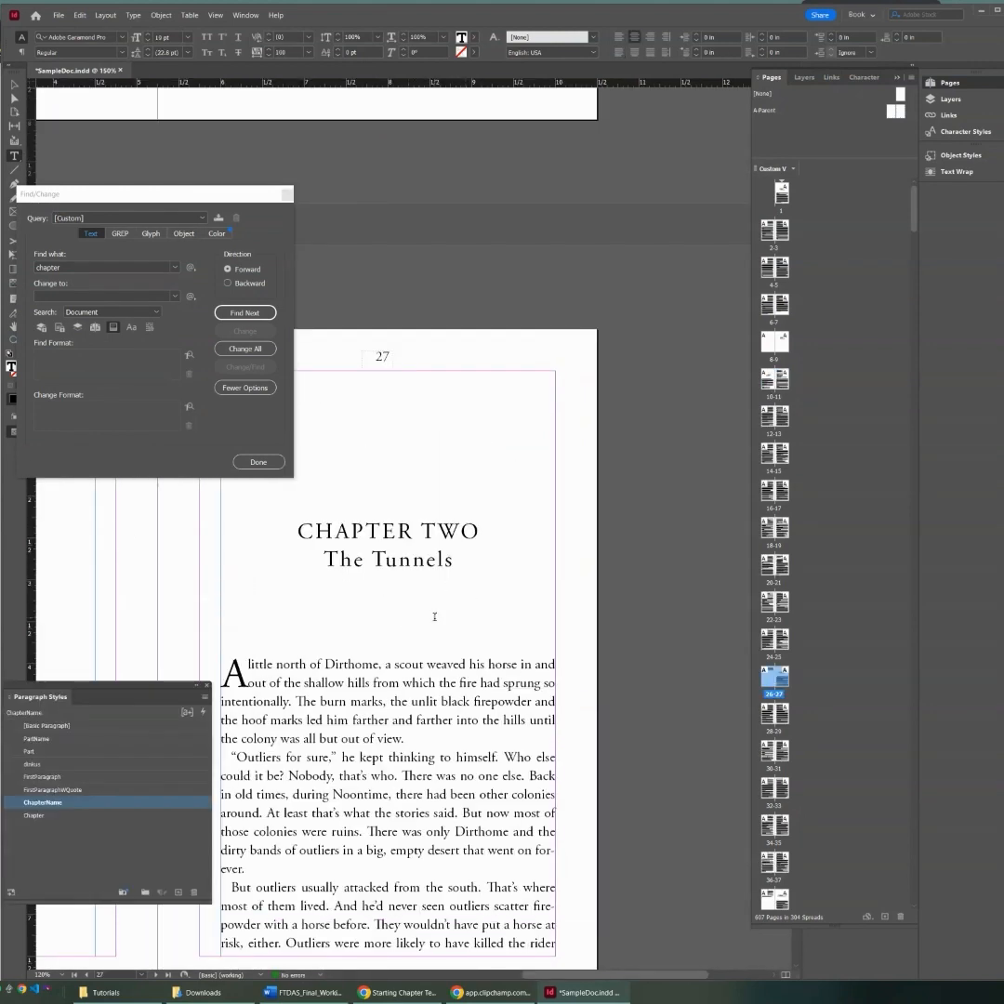
Step: Find the next chapter heading and delete the blank line under "Coal's Tale - The Desert" on page 39, continuing the search from there
{"action": "left_click", "coordinate": [419, 578]}
{"action": "left_click", "coordinate": [421, 618]}
{"action": "left_click", "coordinate": [244, 313]}
{"action": "left_click", "coordinate": [429, 646]}
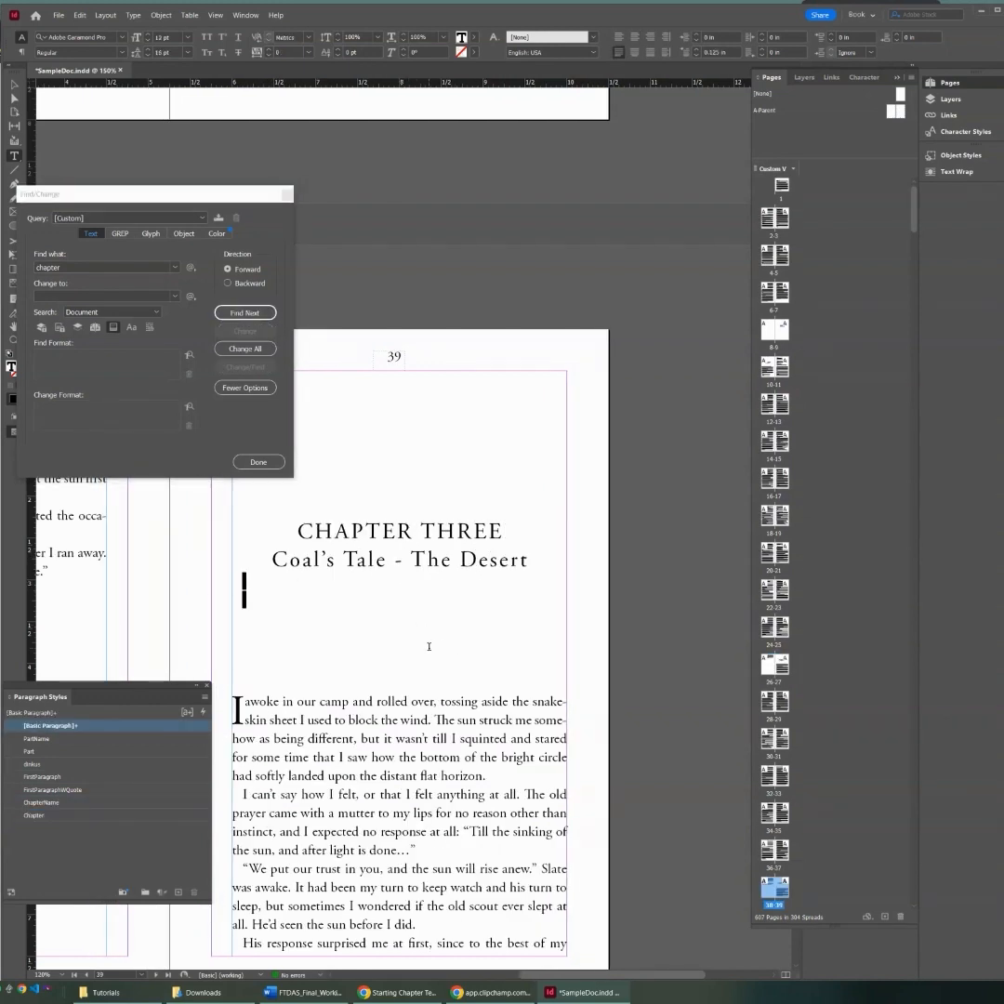
{"action": "key", "text": "BackSpace"}
{"action": "left_click", "coordinate": [394, 621]}
{"action": "left_click", "coordinate": [249, 319]}
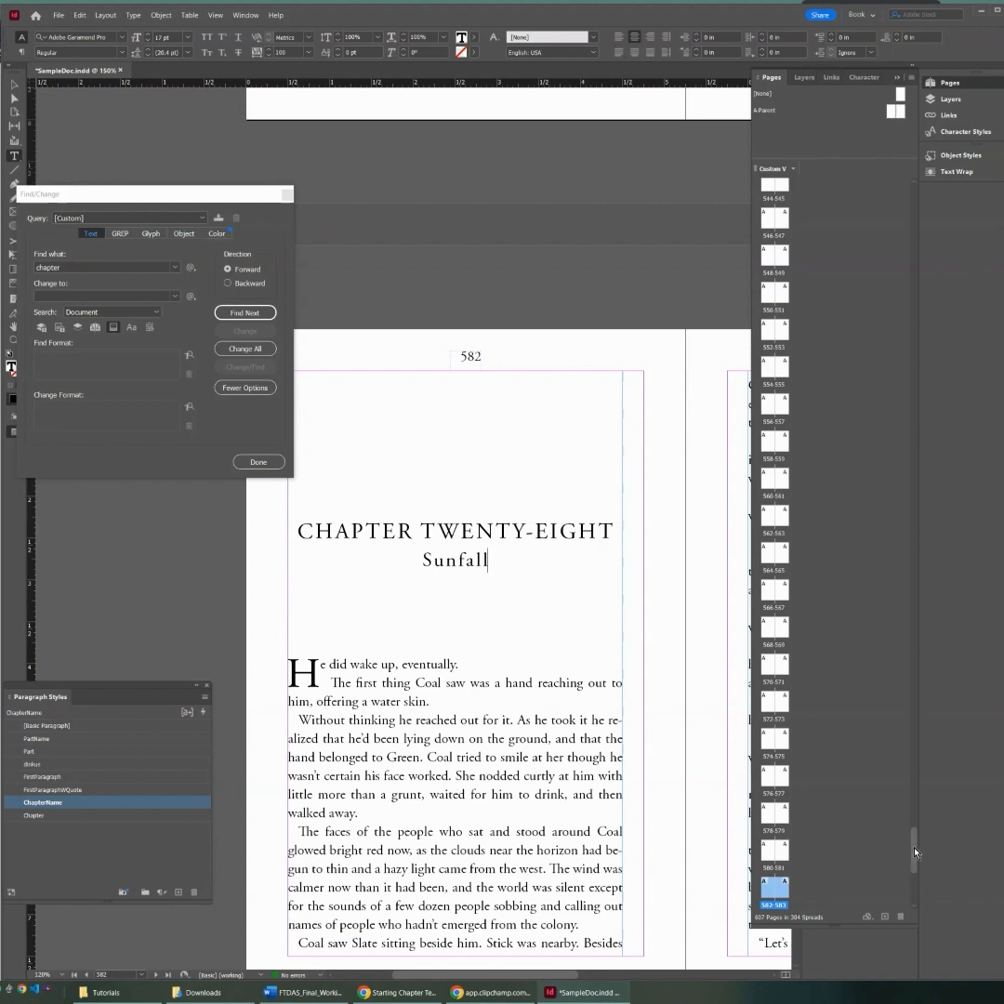
Step: Go to the "PART ONE" page and set its Part paragraph style to the Cinzel font at 26 pt
{"action": "left_click_drag", "start_coordinate": [914, 850], "coordinate": [909, 212]}
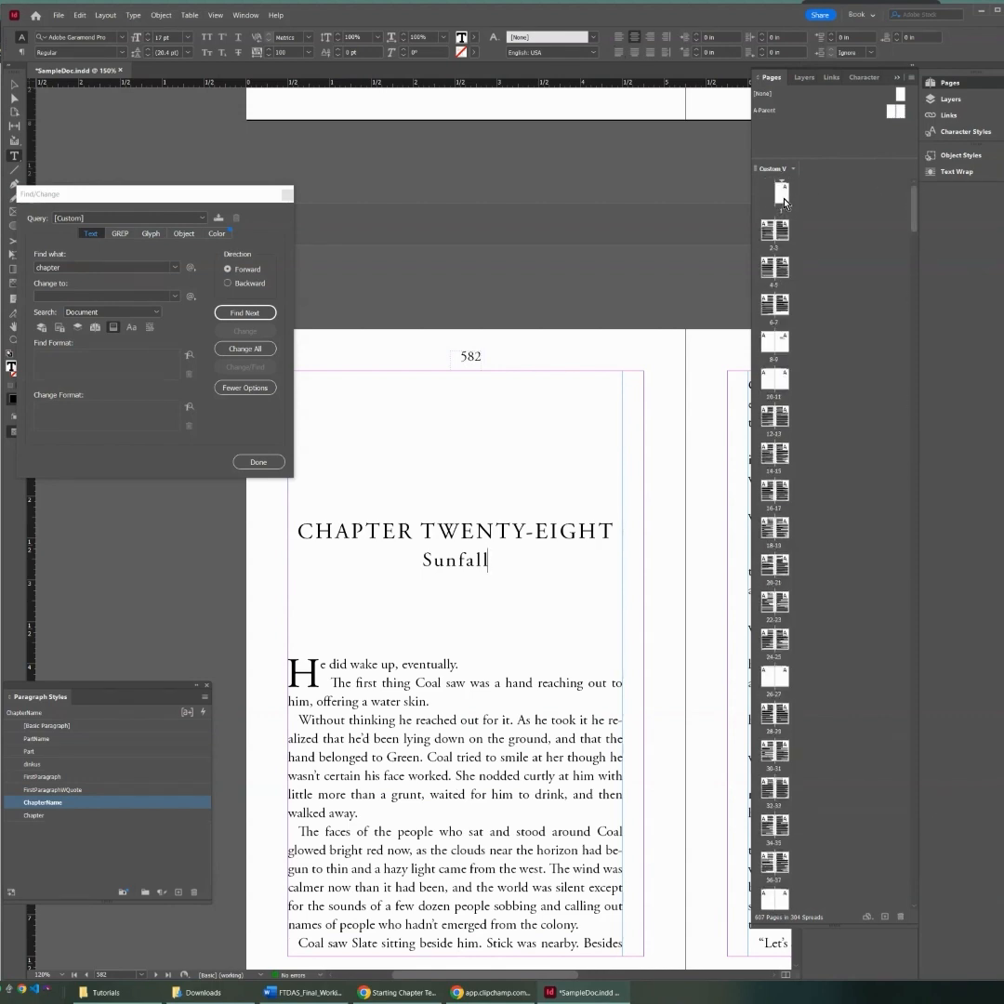
{"action": "double_click", "coordinate": [783, 202]}
{"action": "double_click", "coordinate": [780, 344]}
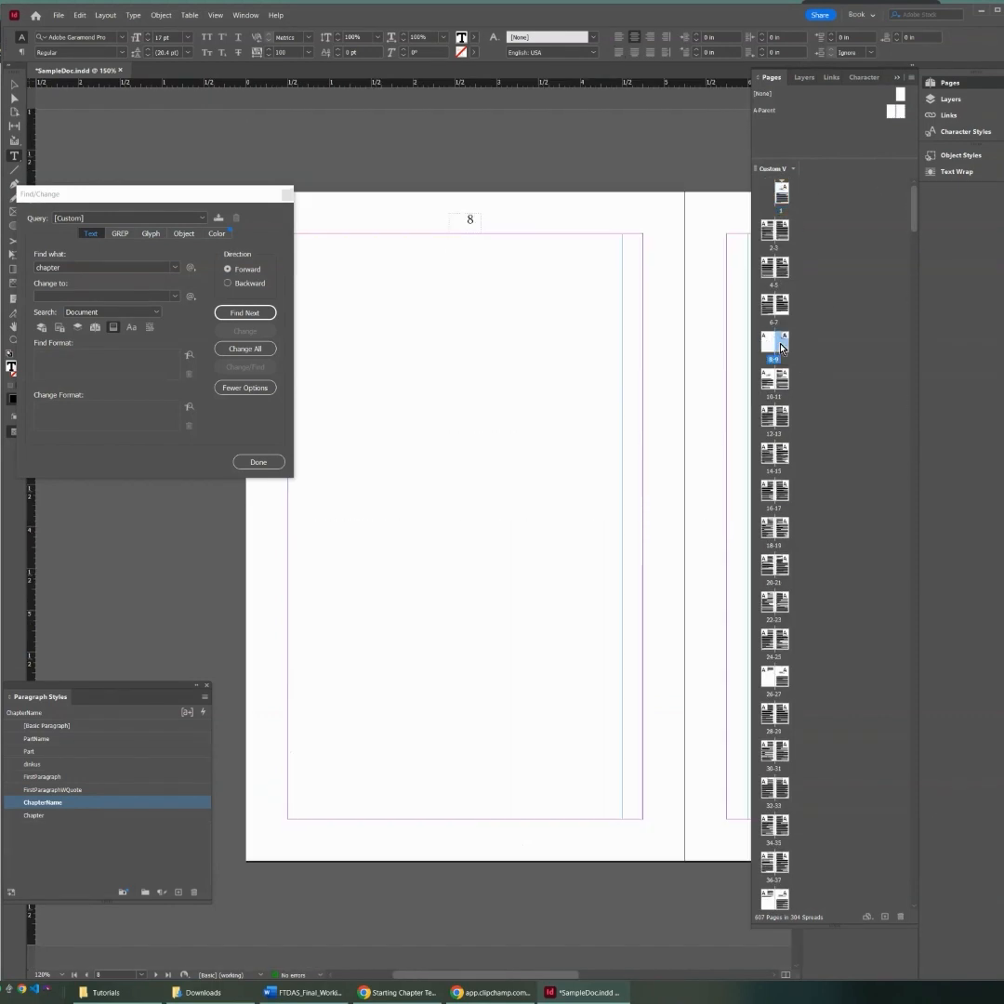
{"action": "double_click", "coordinate": [32, 751]}
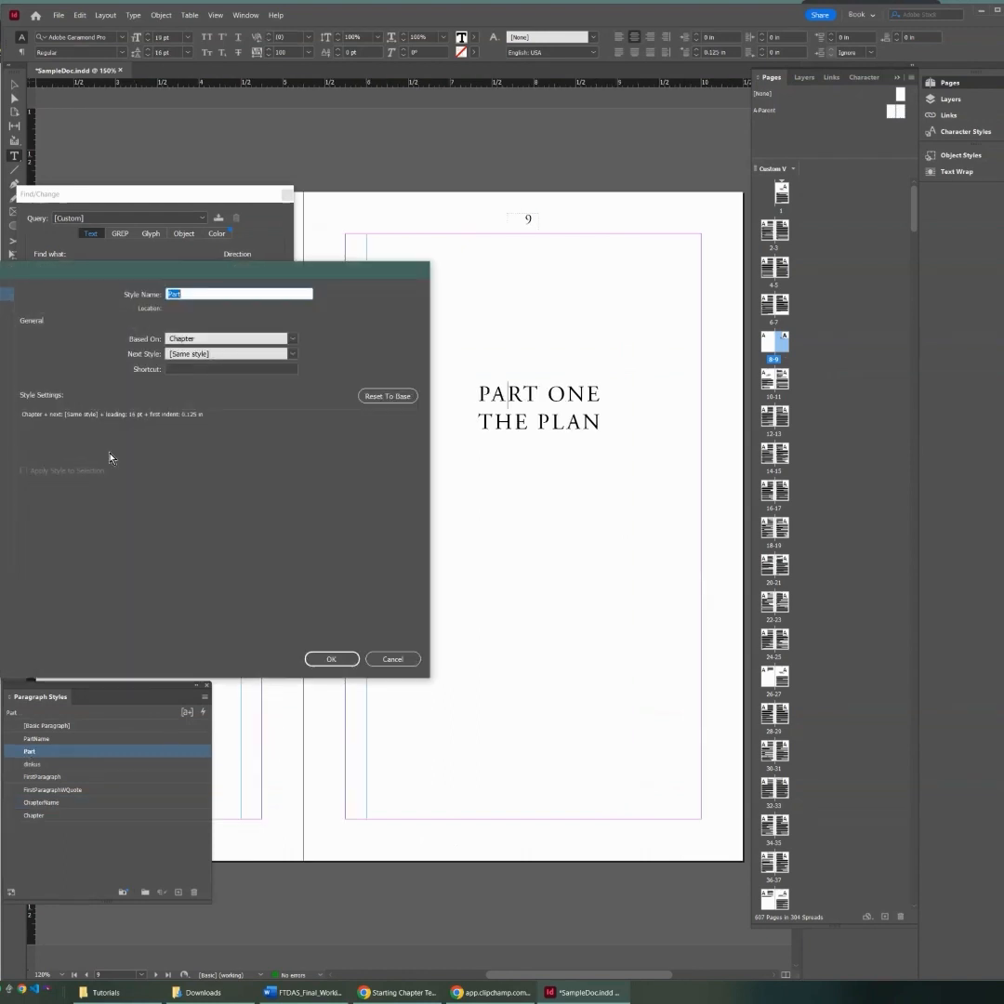
{"action": "left_click", "coordinate": [5, 307]}
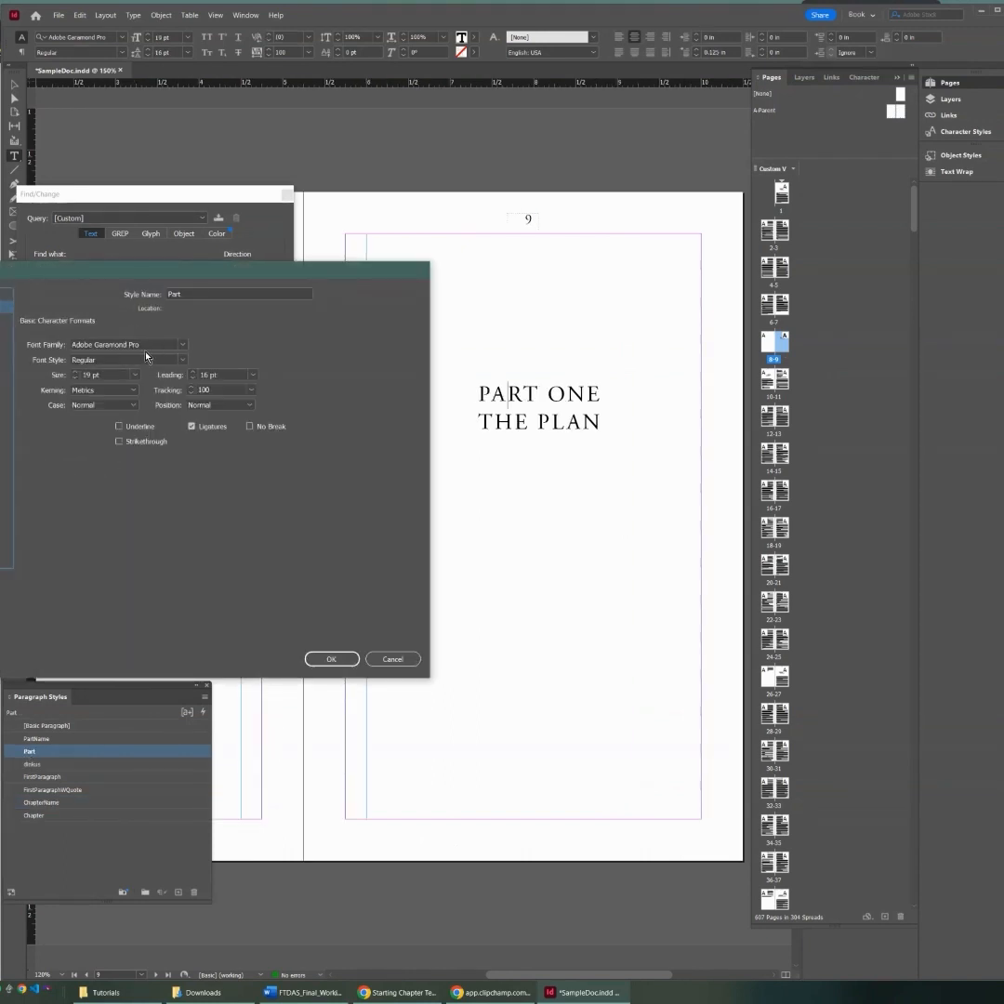
{"action": "left_click", "coordinate": [184, 346]}
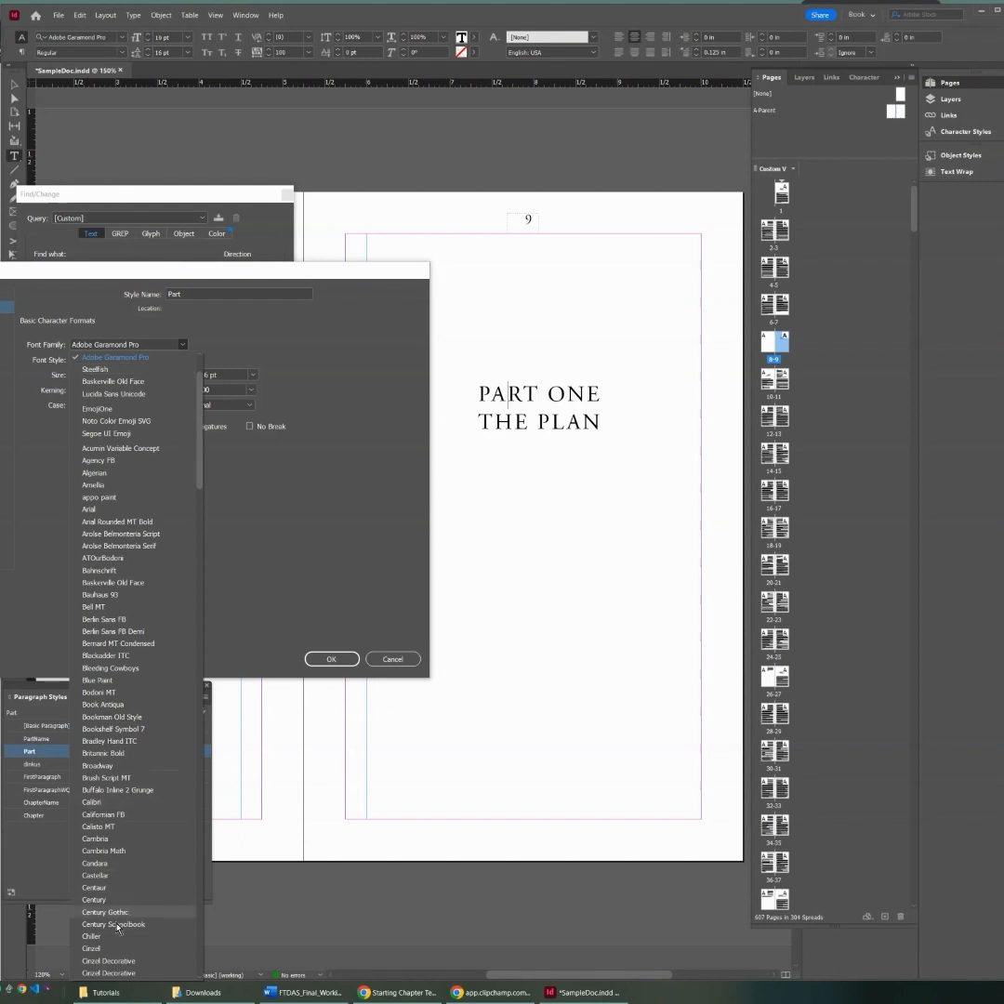
{"action": "left_click", "coordinate": [104, 950]}
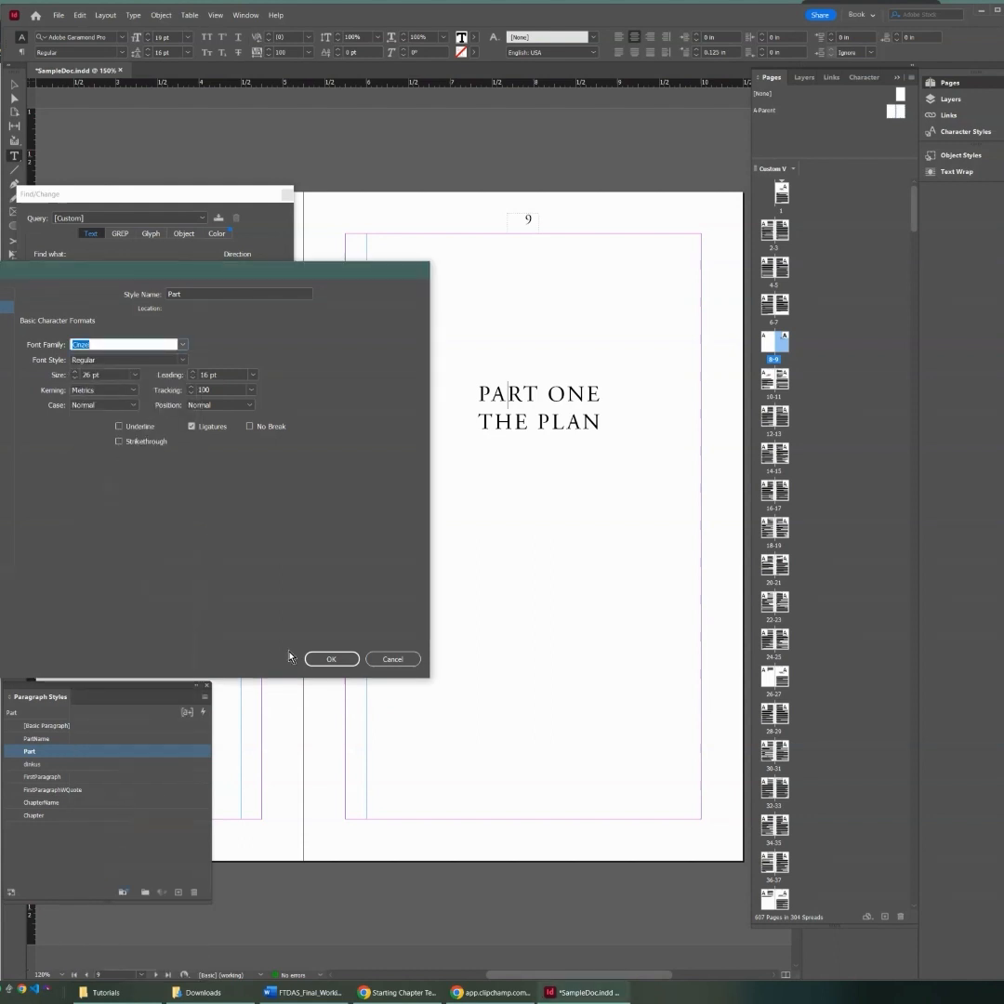
{"action": "left_click", "coordinate": [327, 658]}
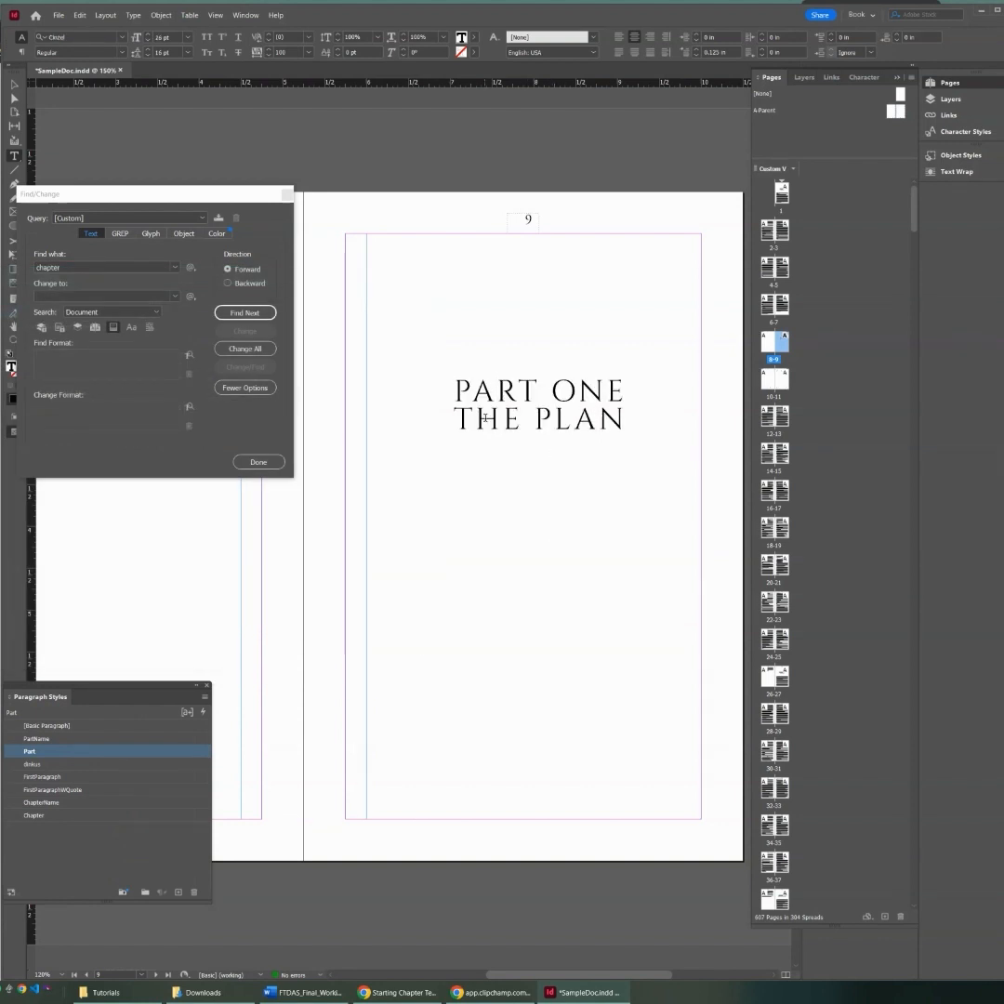
Step: Set the PartName paragraph style of "THE PLAN" to the Cinzel Decorative (OTF) font at 31 pt
{"action": "left_click", "coordinate": [485, 418]}
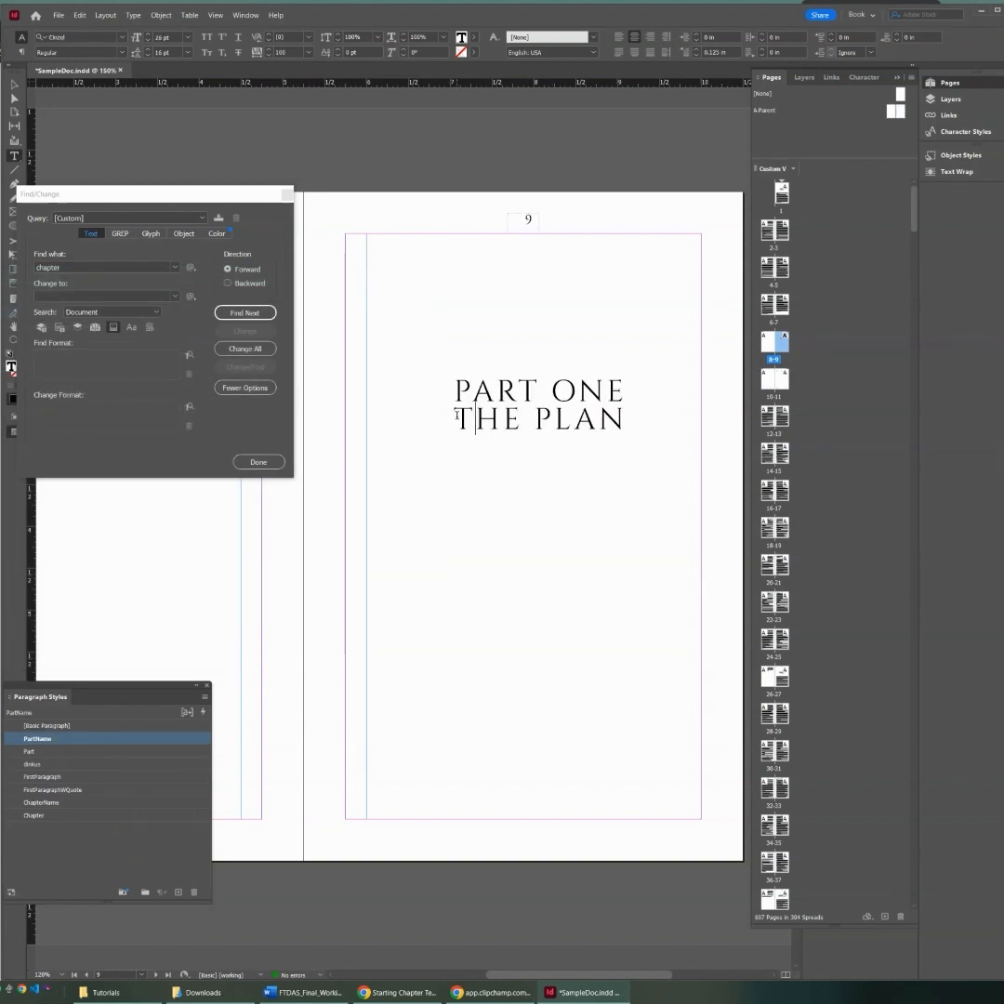
{"action": "double_click", "coordinate": [31, 739]}
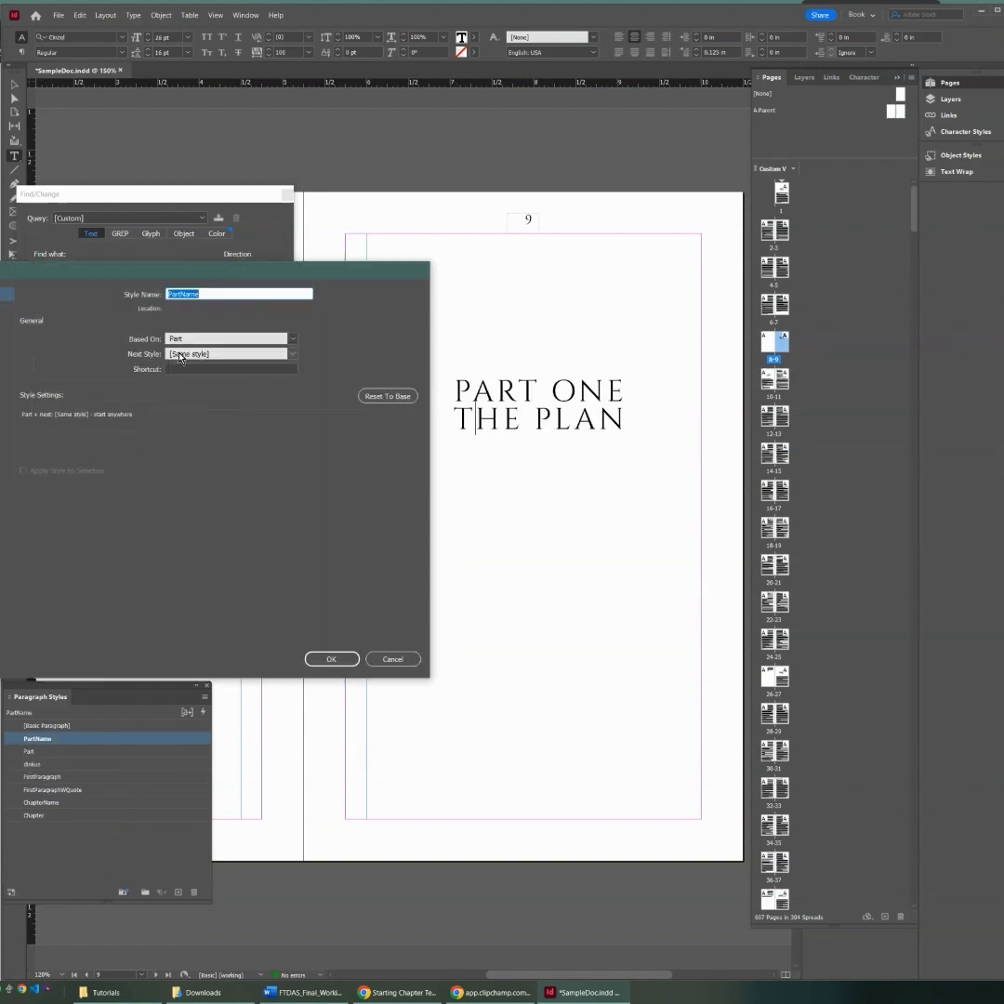
{"action": "left_click", "coordinate": [4, 307]}
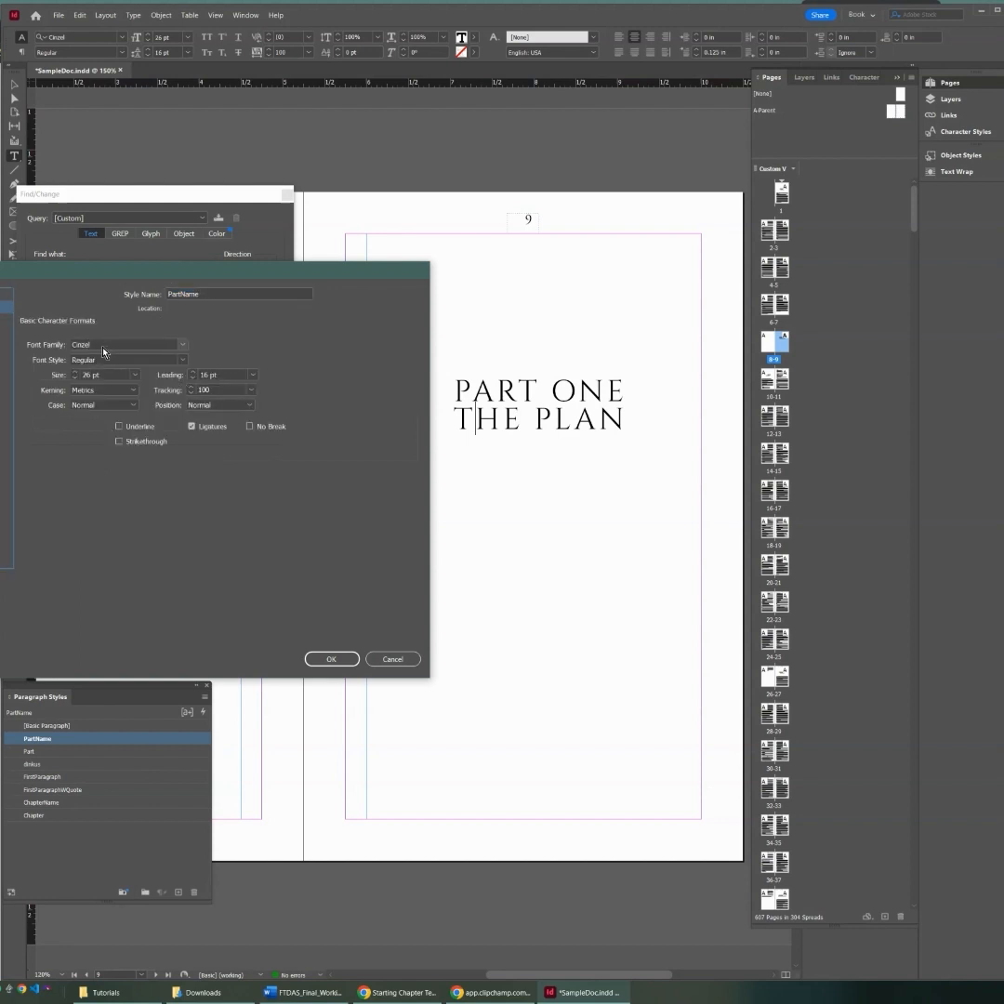
{"action": "left_click", "coordinate": [183, 345]}
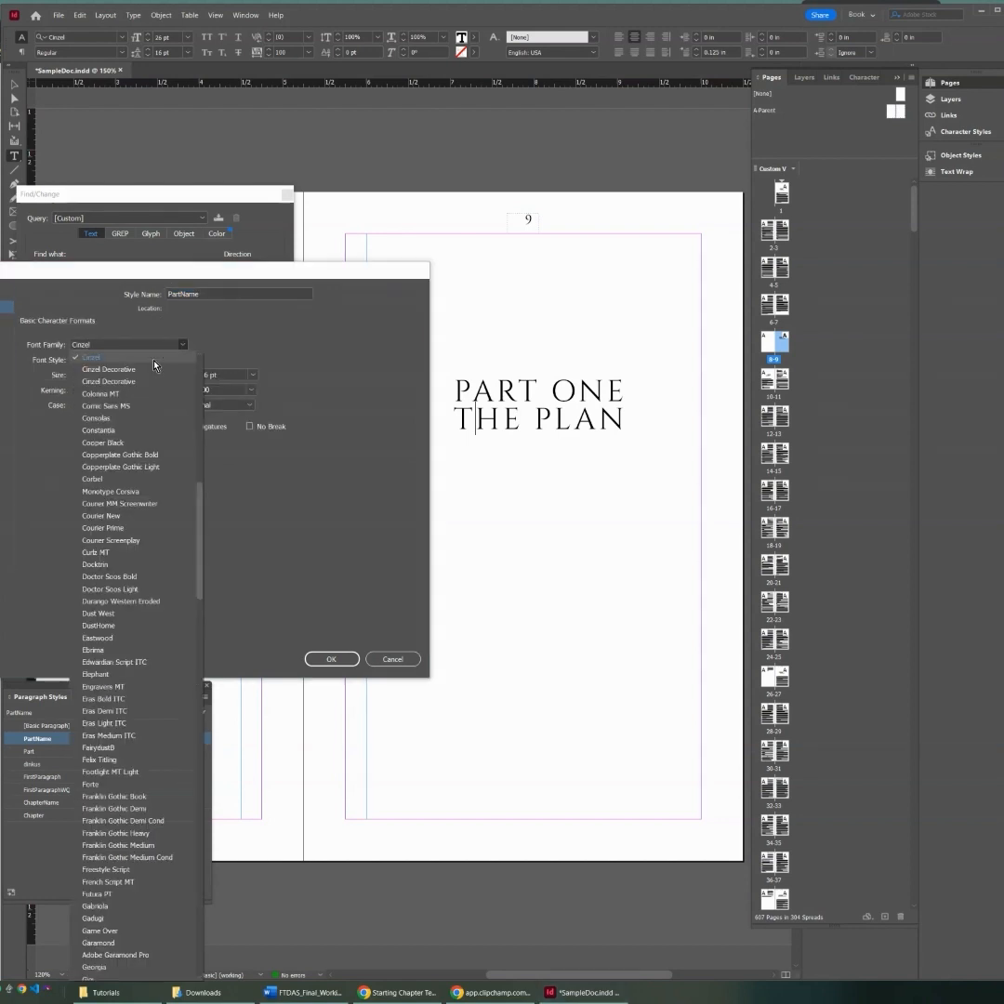
{"action": "left_click", "coordinate": [108, 369]}
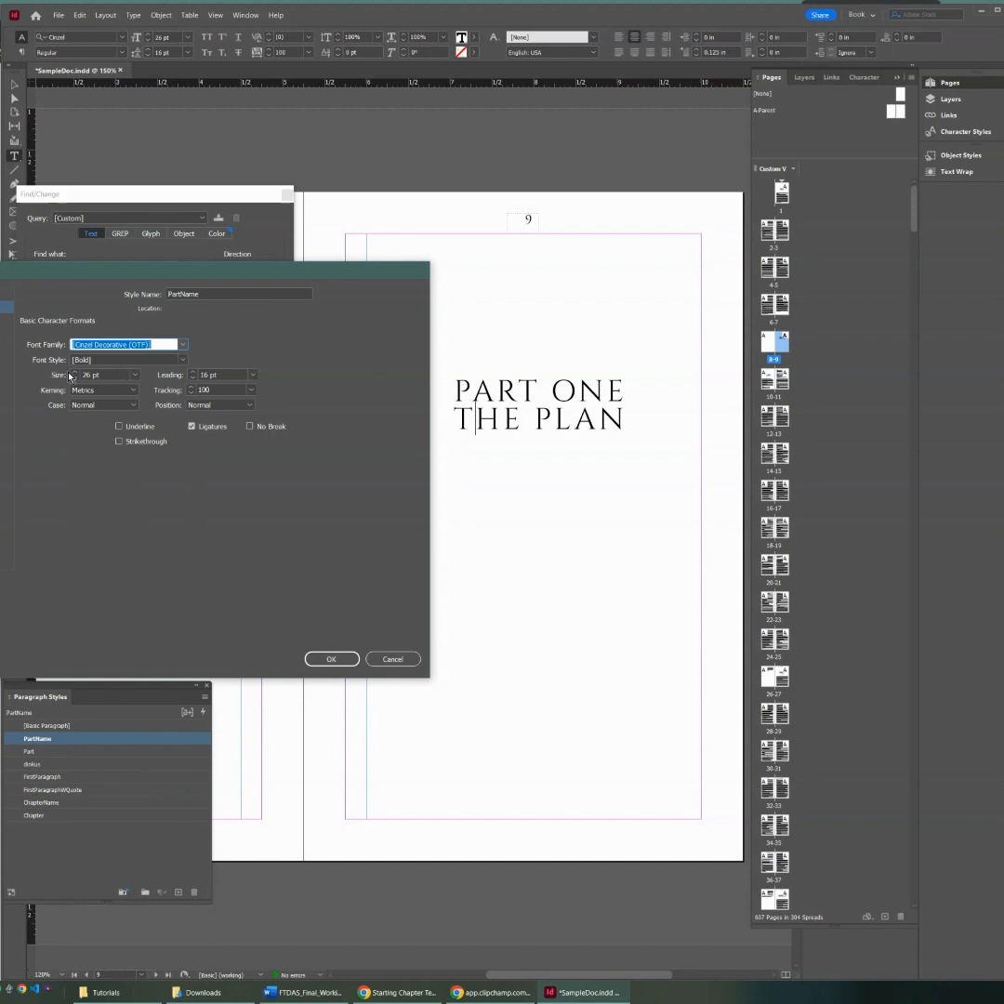
{"action": "left_click", "coordinate": [338, 664]}
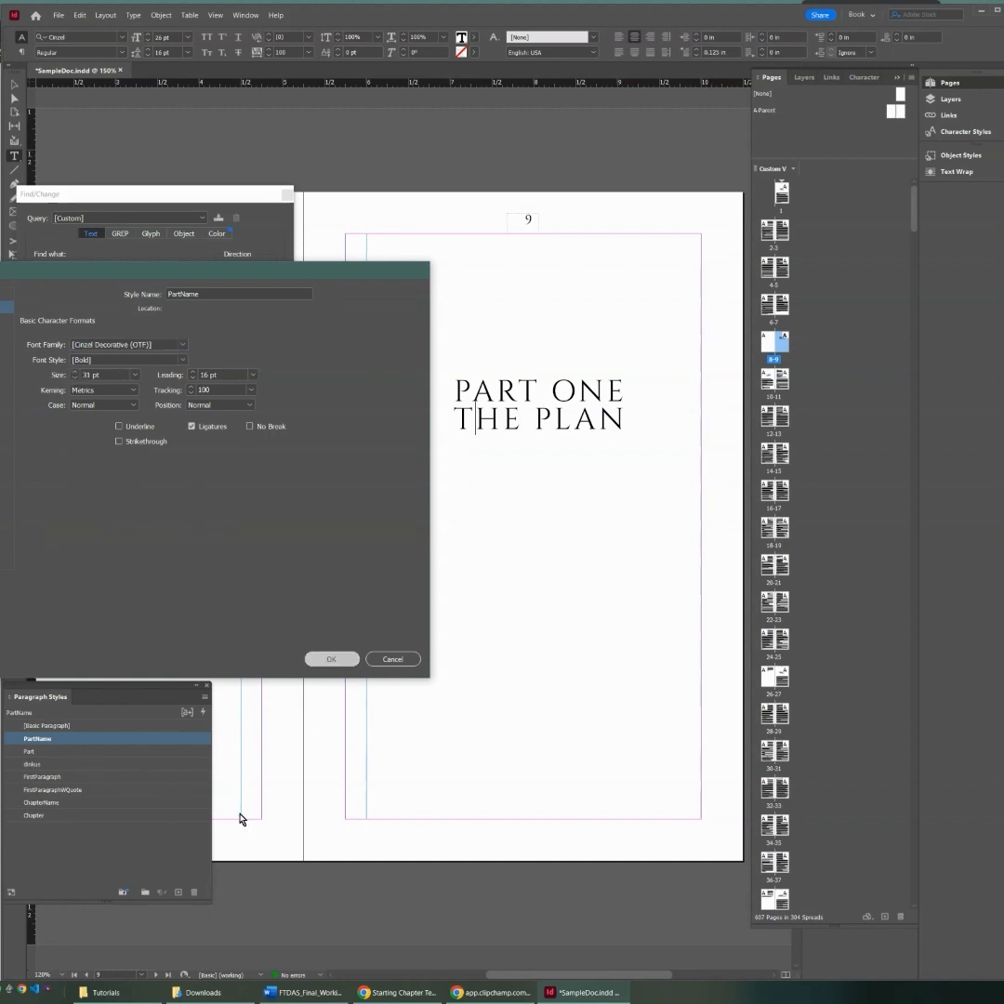
Step: Set the leading of the Part paragraph style used by "PART ONE" to 26 pt
{"action": "left_click", "coordinate": [527, 452]}
{"action": "left_click", "coordinate": [469, 391]}
{"action": "double_click", "coordinate": [29, 750]}
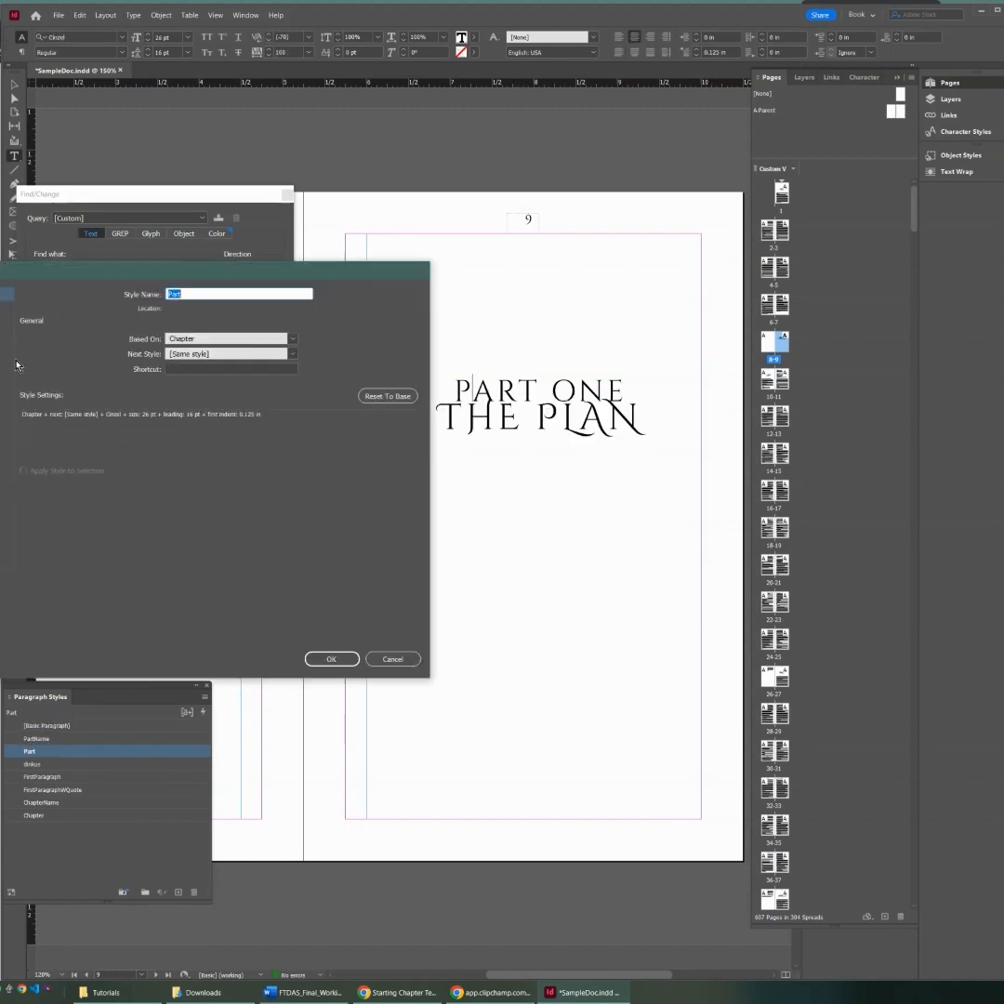
{"action": "left_click", "coordinate": [3, 306]}
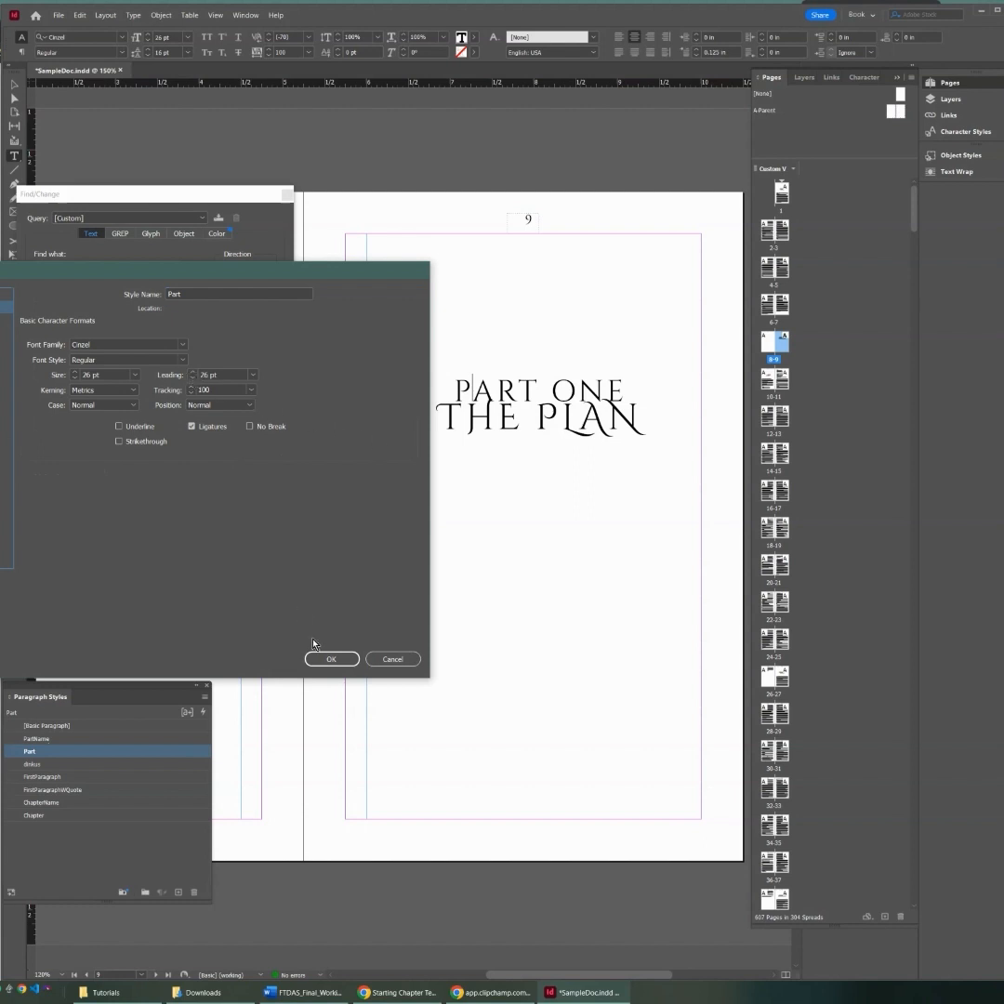
{"action": "left_click", "coordinate": [332, 662]}
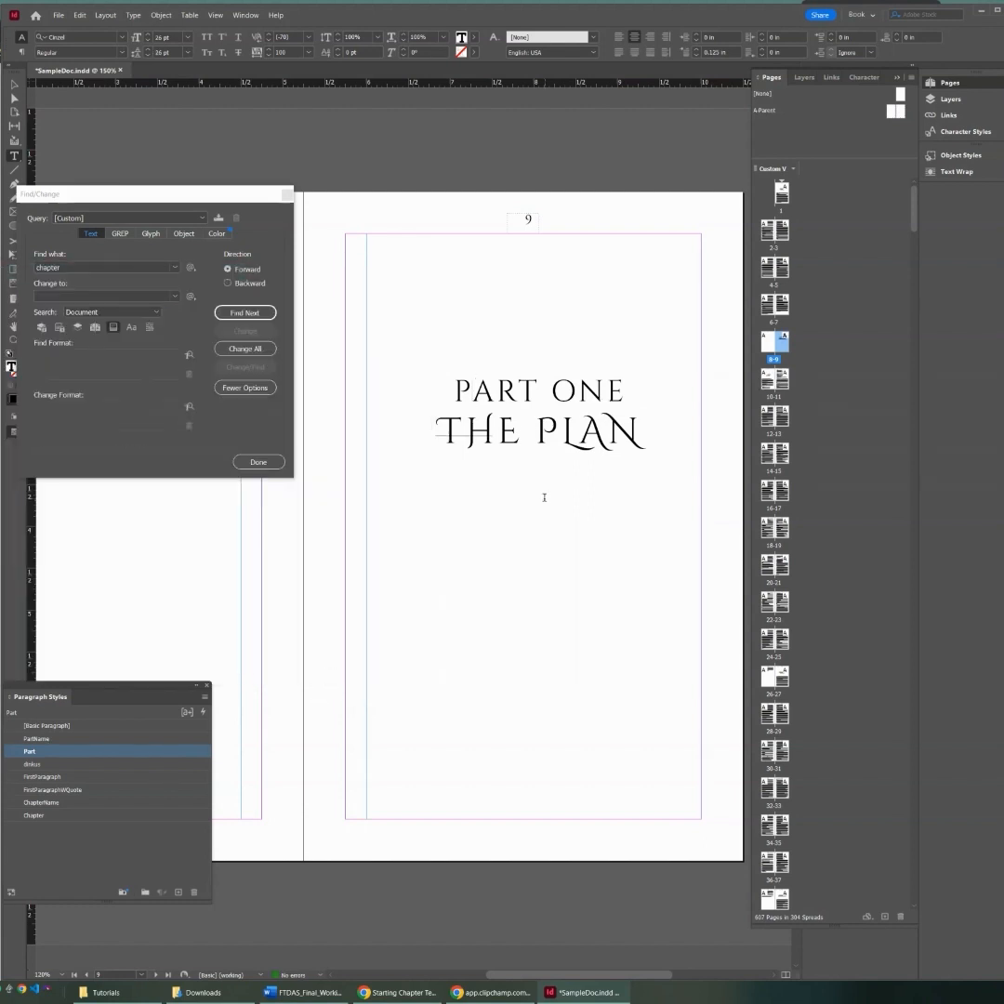
Step: Remove the first line indent from the Part paragraph style used by "PART ONE", setting it to 0 in
{"action": "left_click", "coordinate": [545, 497]}
{"action": "left_click_drag", "start_coordinate": [496, 436], "coordinate": [477, 459]}
{"action": "left_click", "coordinate": [454, 548]}
{"action": "left_click", "coordinate": [624, 395]}
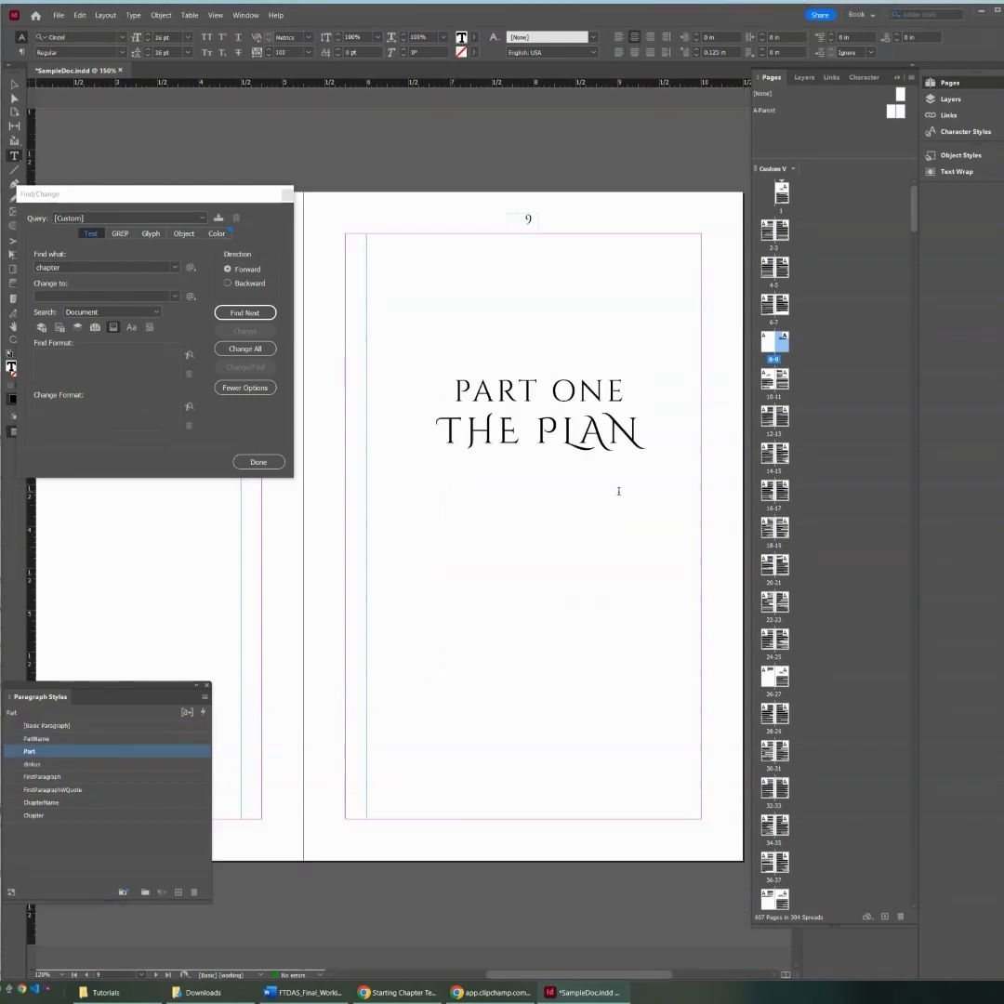
{"action": "double_click", "coordinate": [36, 752]}
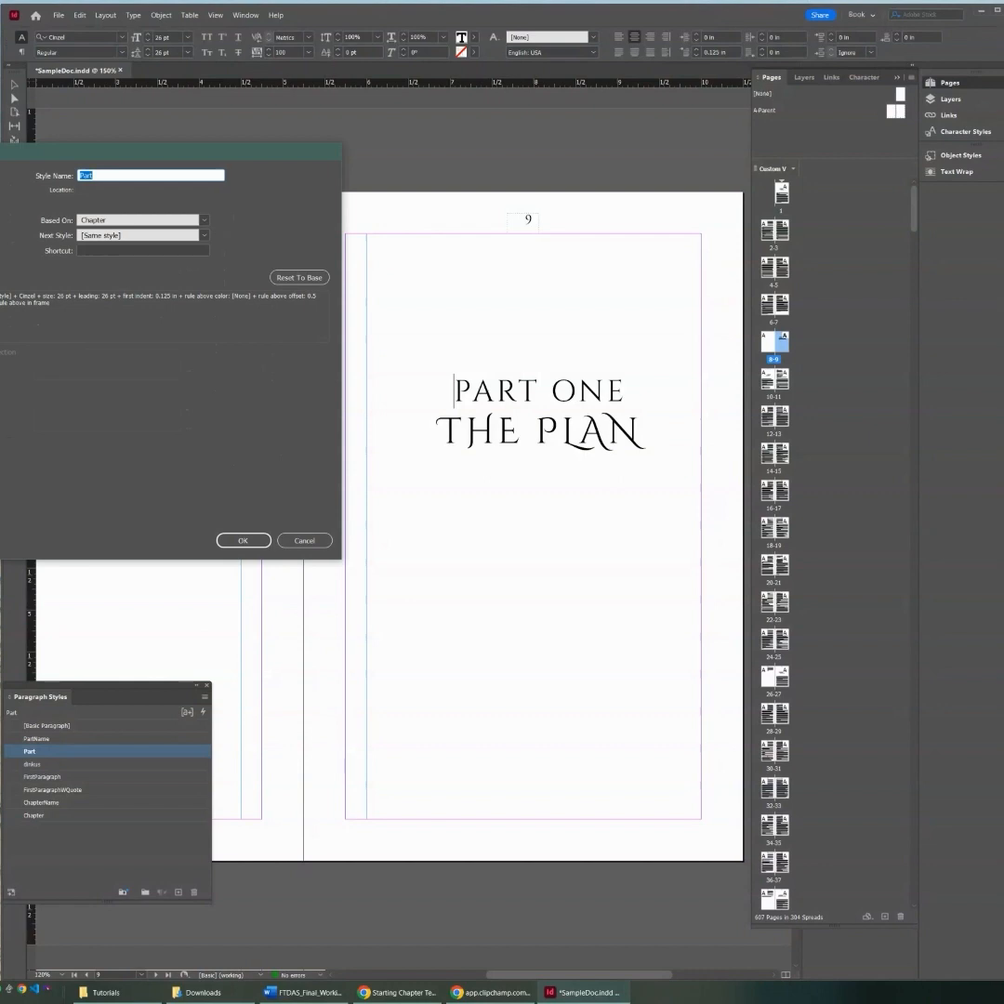
{"action": "left_click", "coordinate": [0, 217]}
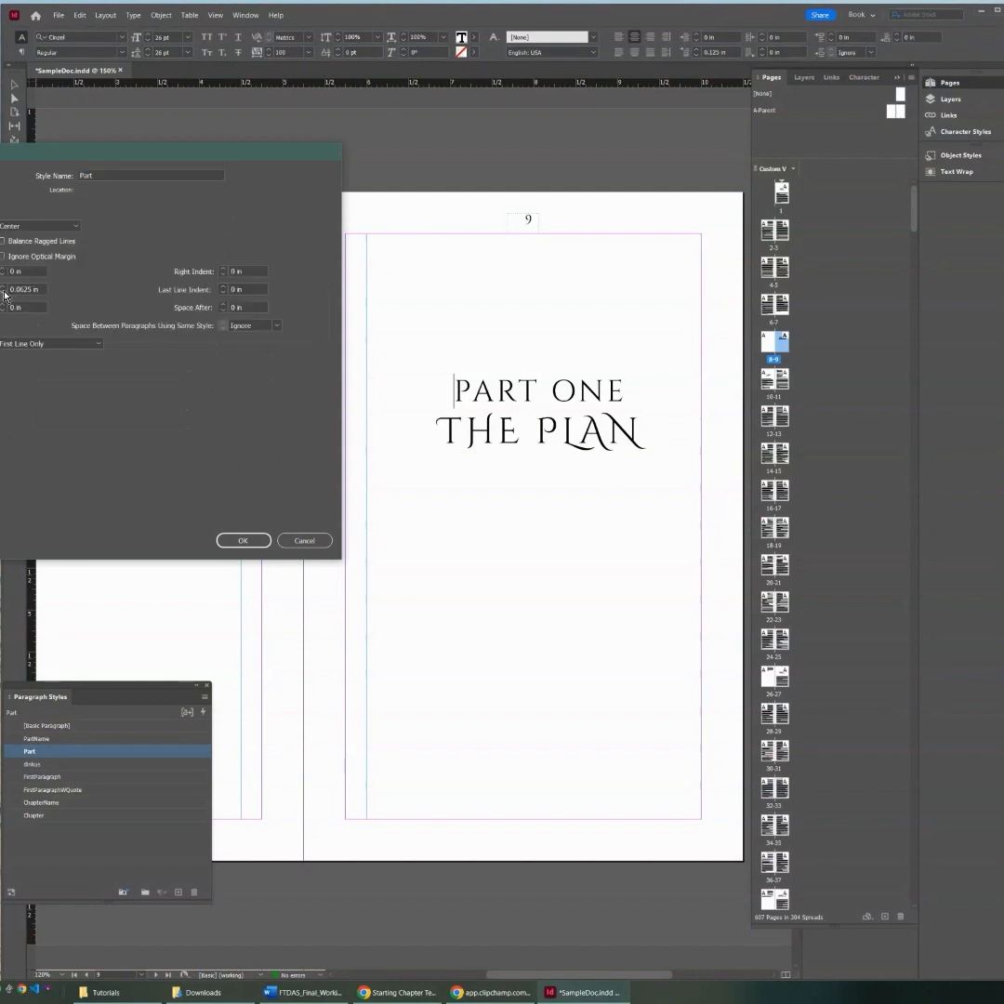
{"action": "left_click", "coordinate": [242, 540]}
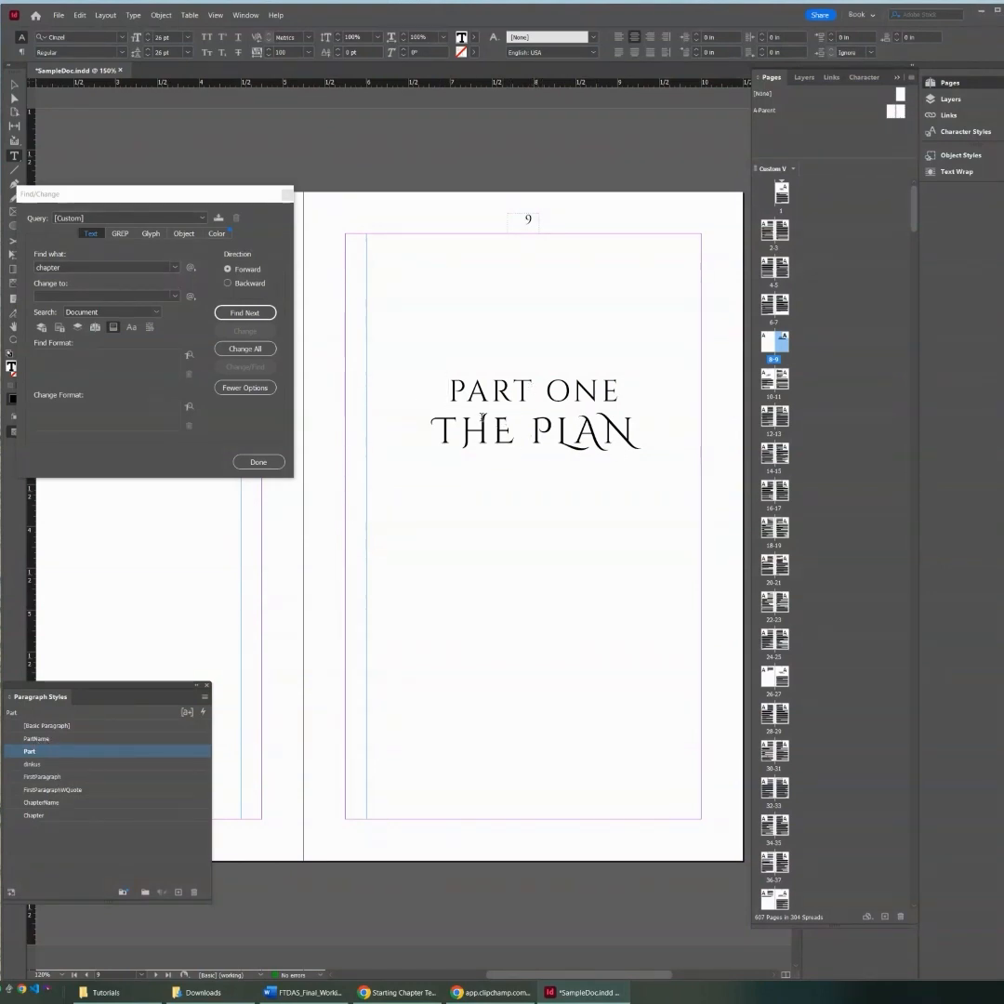
Step: Turn on the Part paragraph style's rule above and set its color to [None]
{"action": "double_click", "coordinate": [35, 753]}
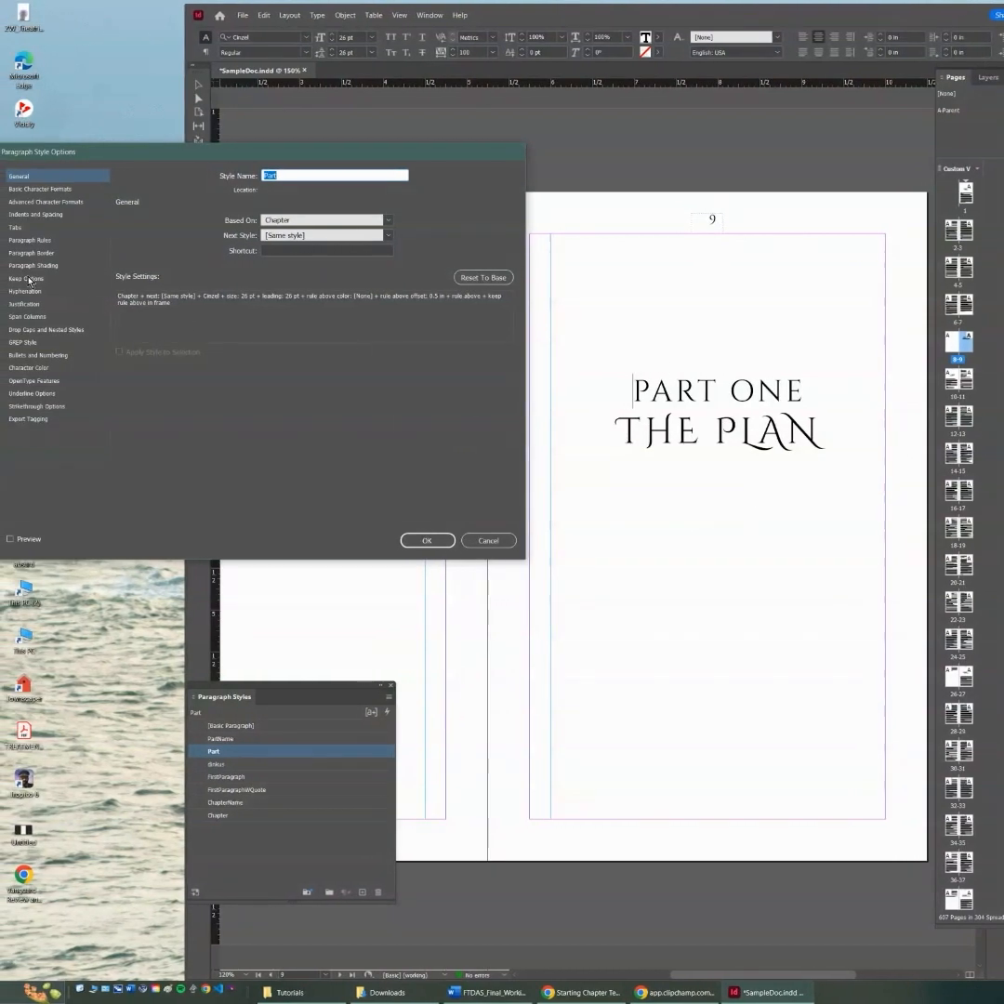
{"action": "left_click", "coordinate": [32, 240]}
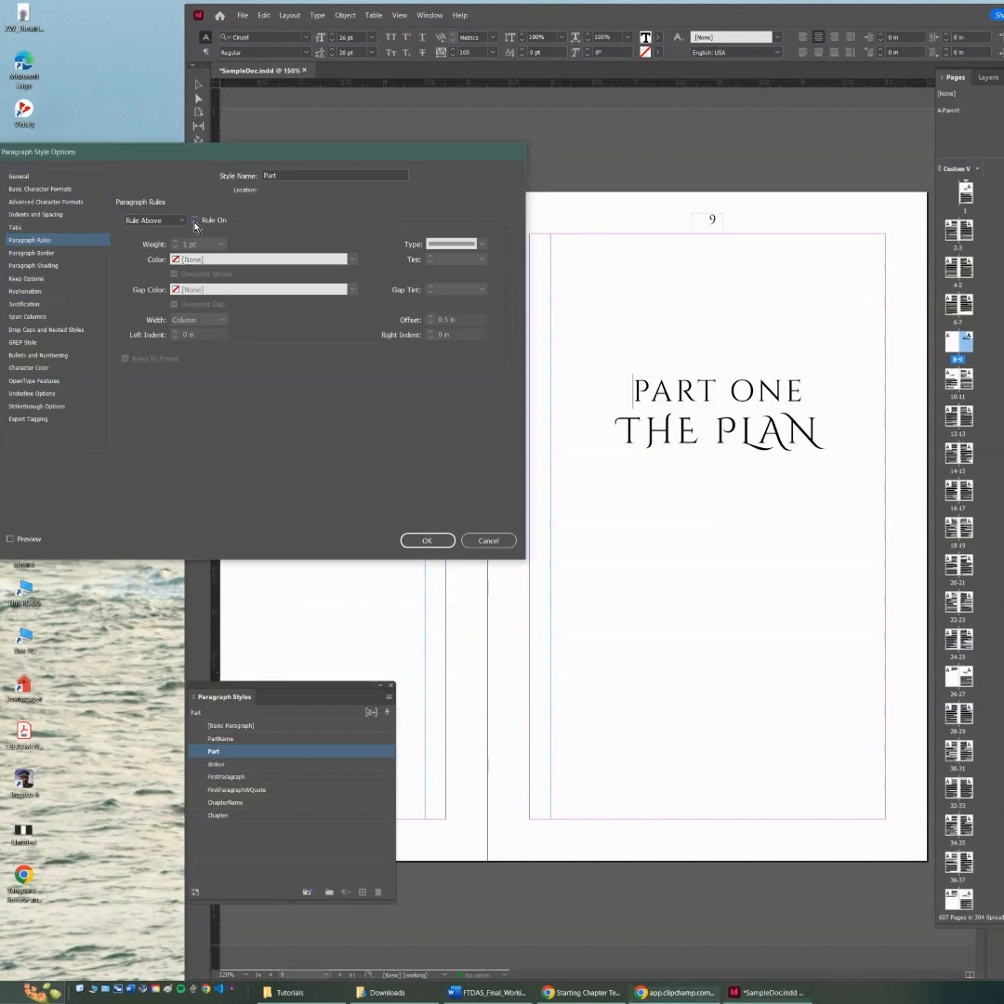
{"action": "left_click", "coordinate": [351, 260]}
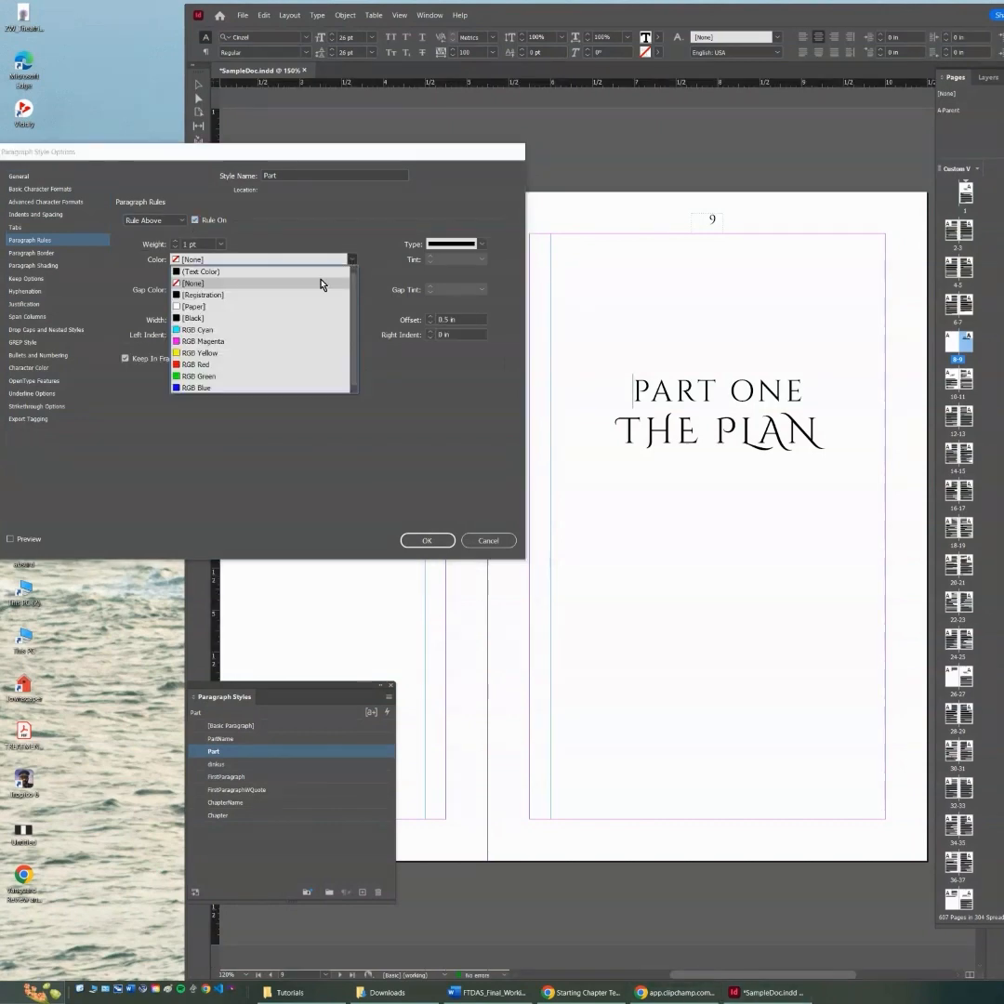
{"action": "left_click", "coordinate": [219, 288]}
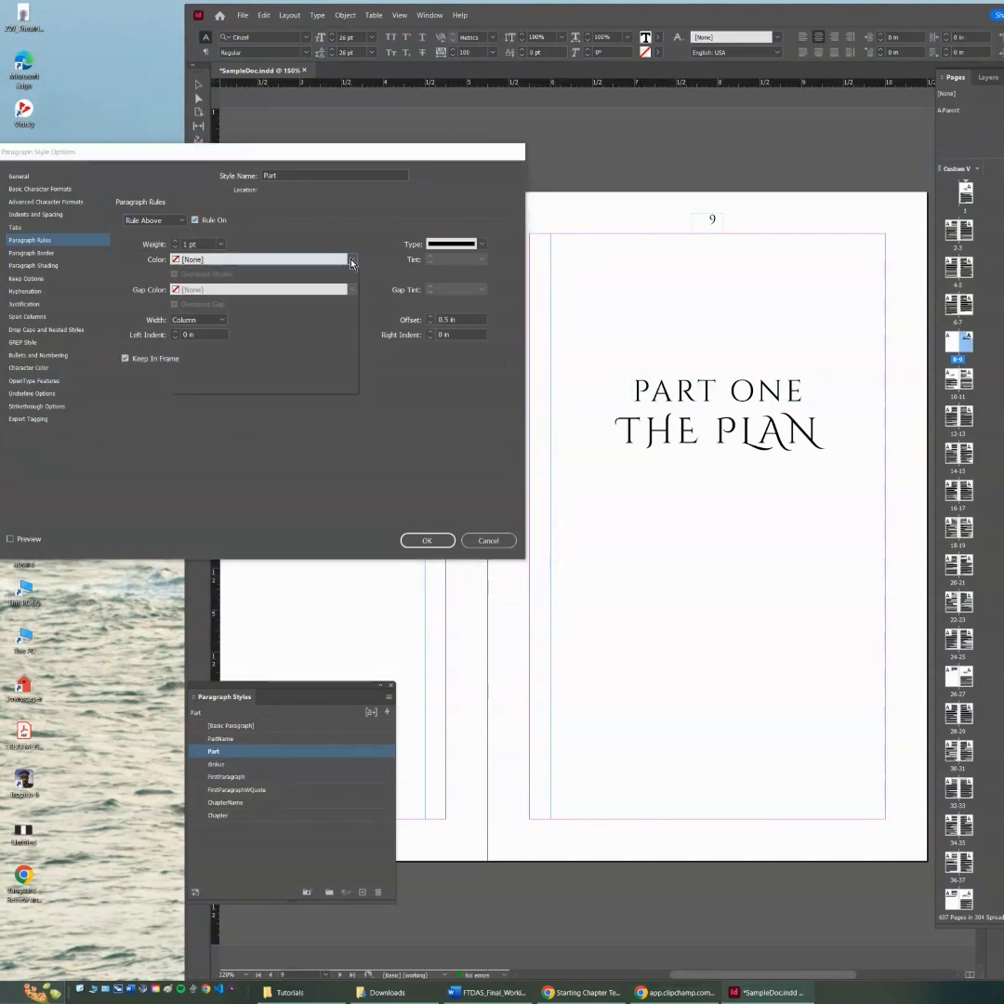
{"action": "left_click", "coordinate": [331, 260]}
{"action": "left_click", "coordinate": [224, 225]}
{"action": "left_click", "coordinate": [352, 261]}
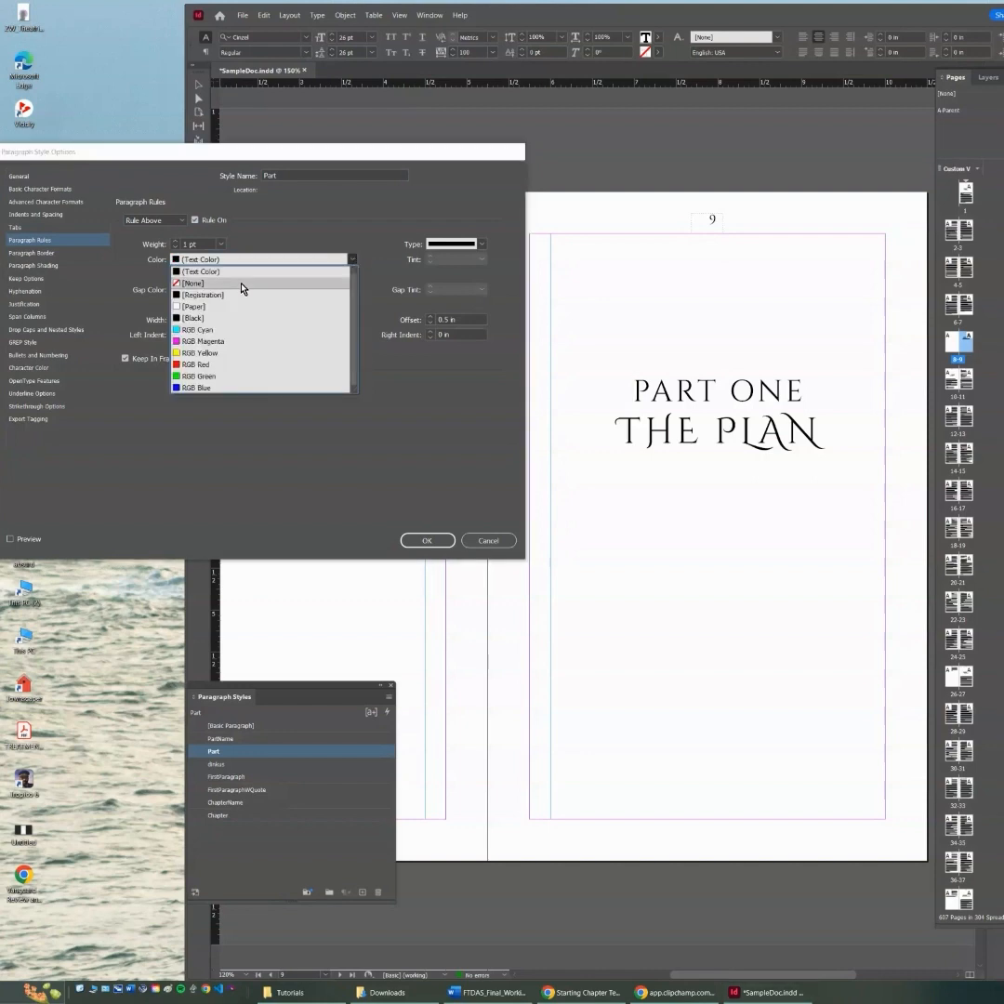
{"action": "left_click", "coordinate": [241, 283]}
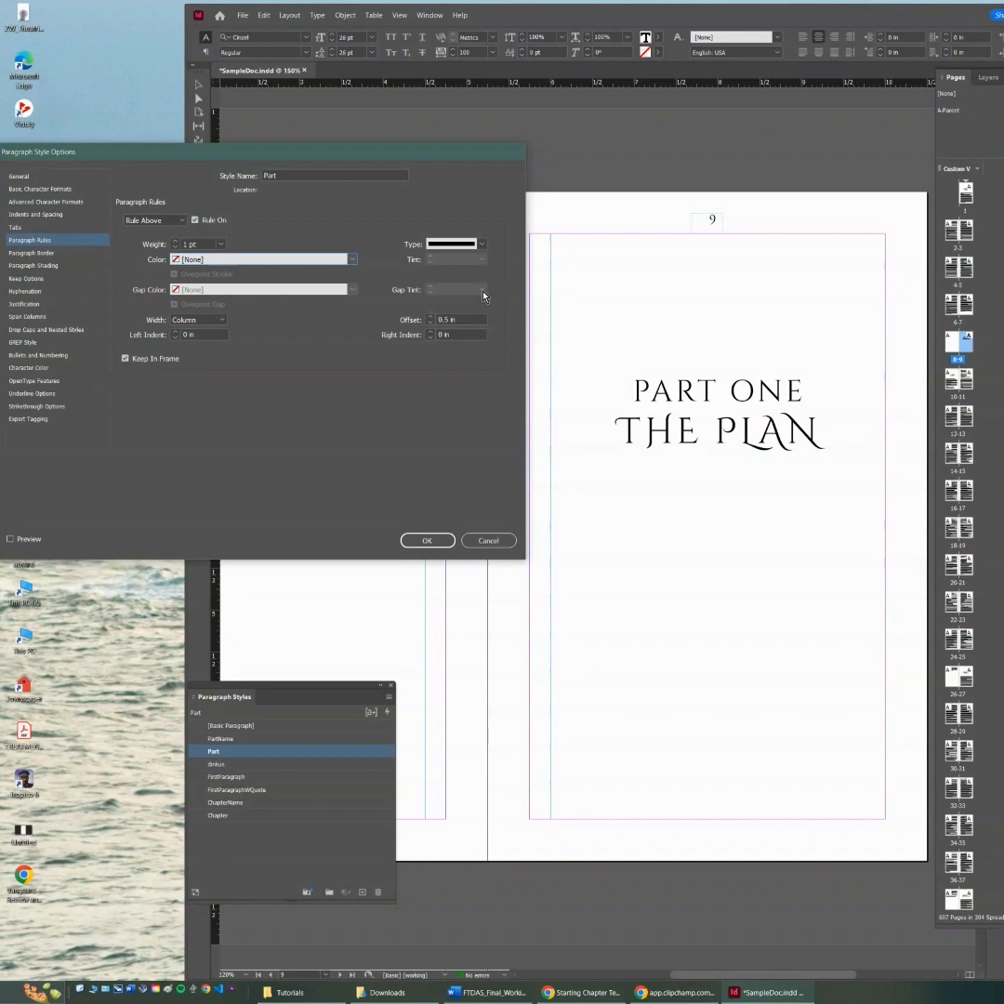
Step: Set the Part style's rule above offset to 3 in with a Solid line type, and apply the style changes
{"action": "left_click", "coordinate": [431, 323]}
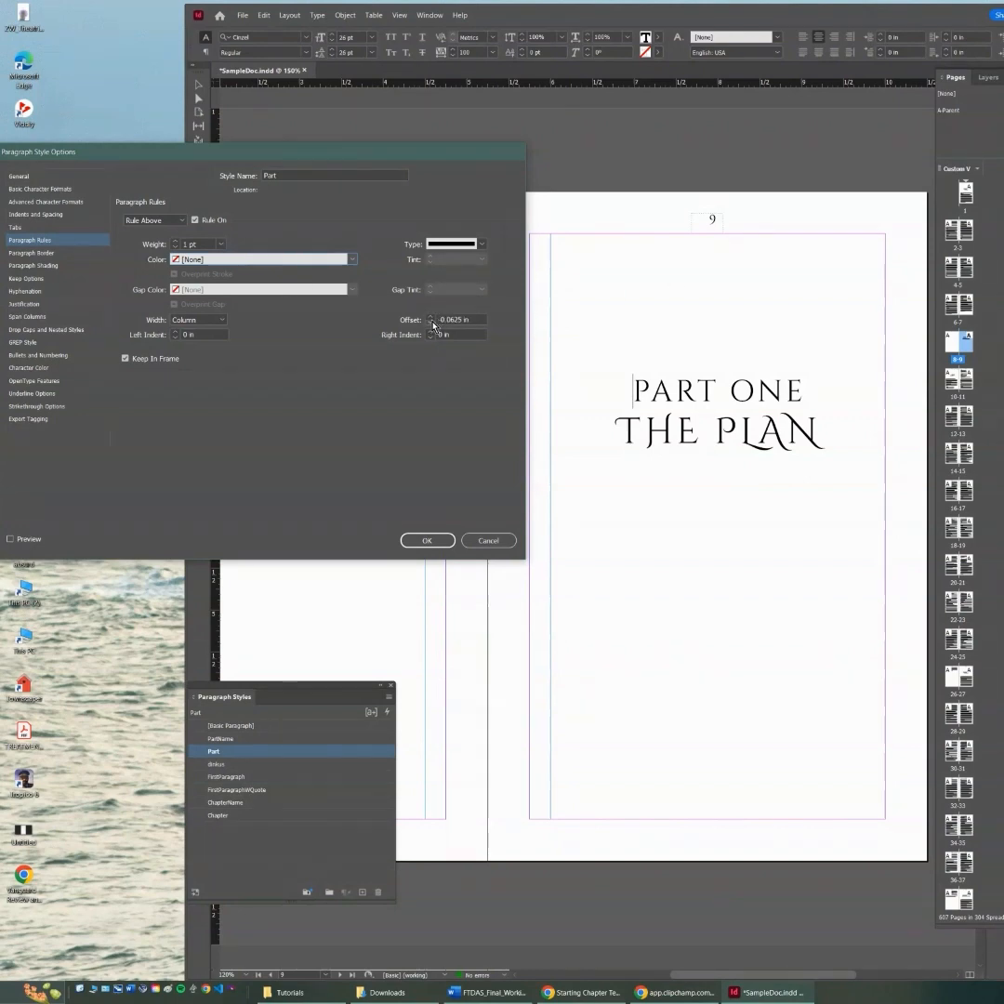
{"action": "left_click", "coordinate": [431, 323]}
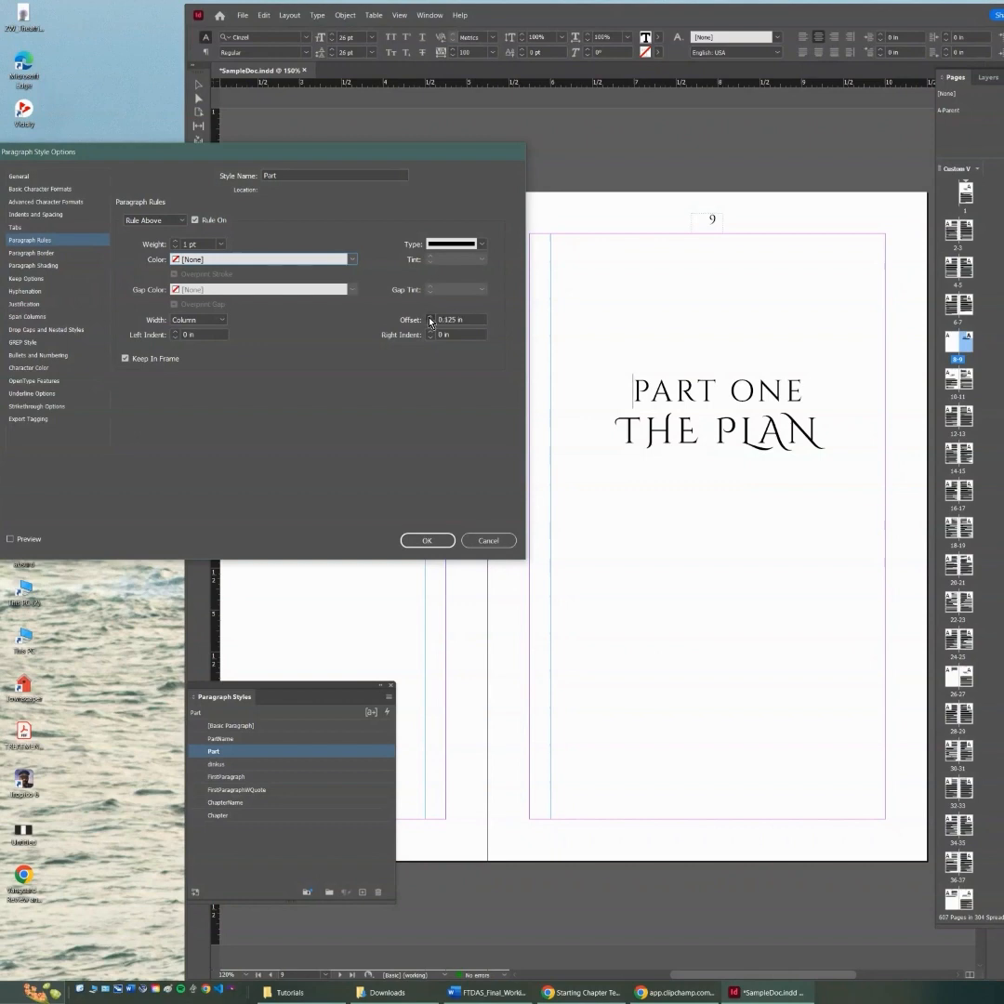
{"action": "double_click", "coordinate": [443, 318]}
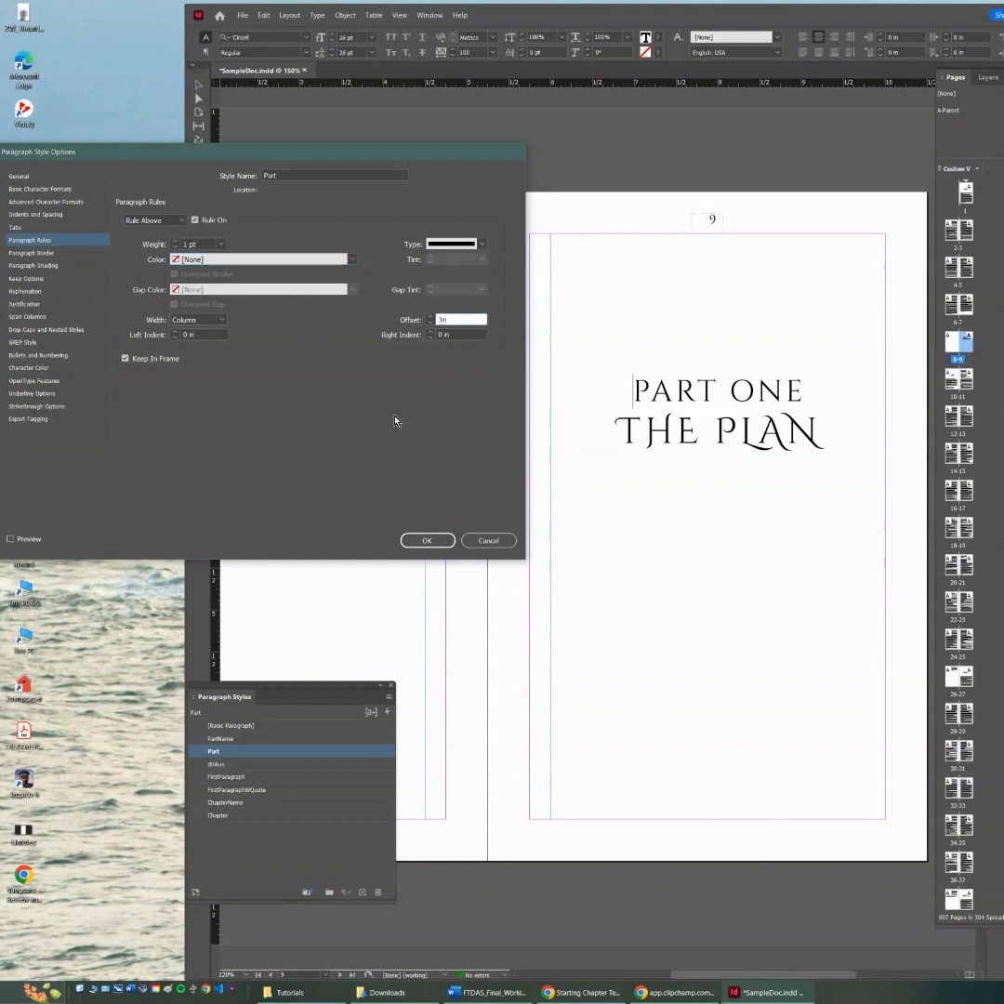
{"action": "type", "text": "3in"}
{"action": "left_click", "coordinate": [482, 244]}
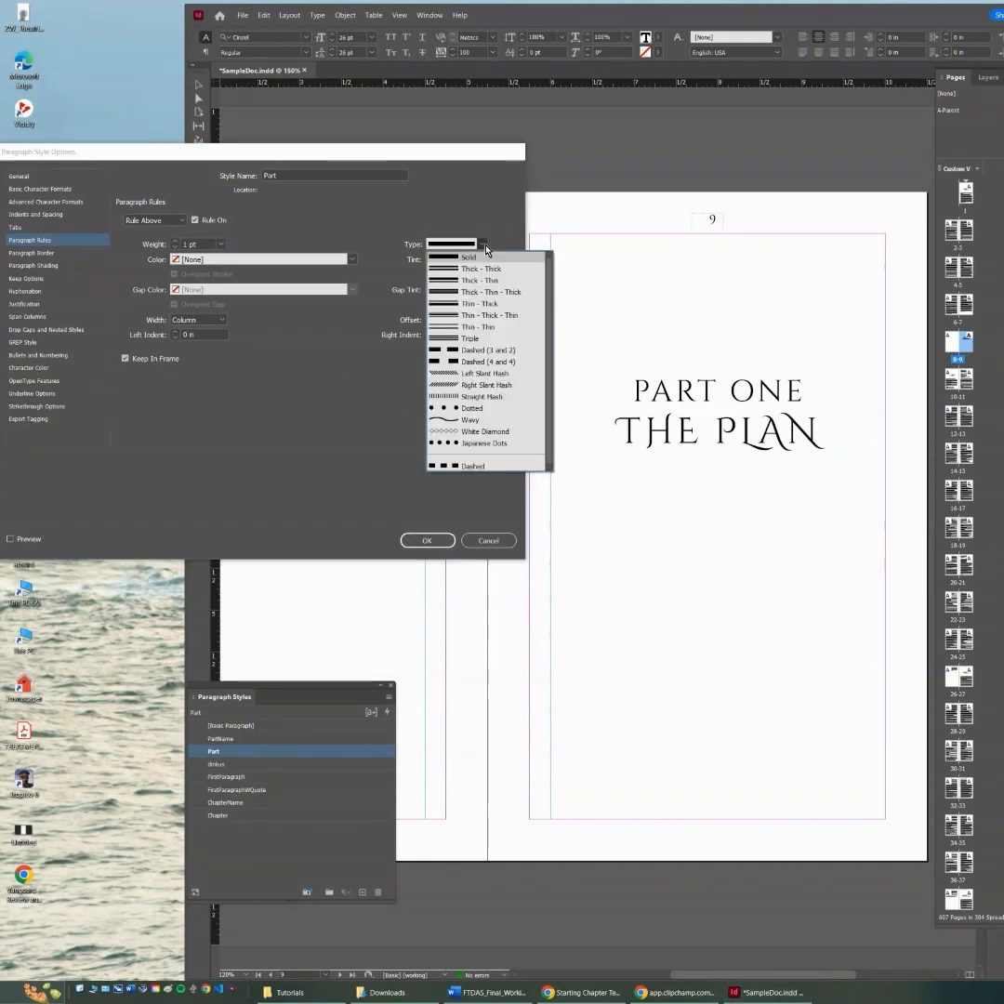
{"action": "left_click", "coordinate": [466, 254]}
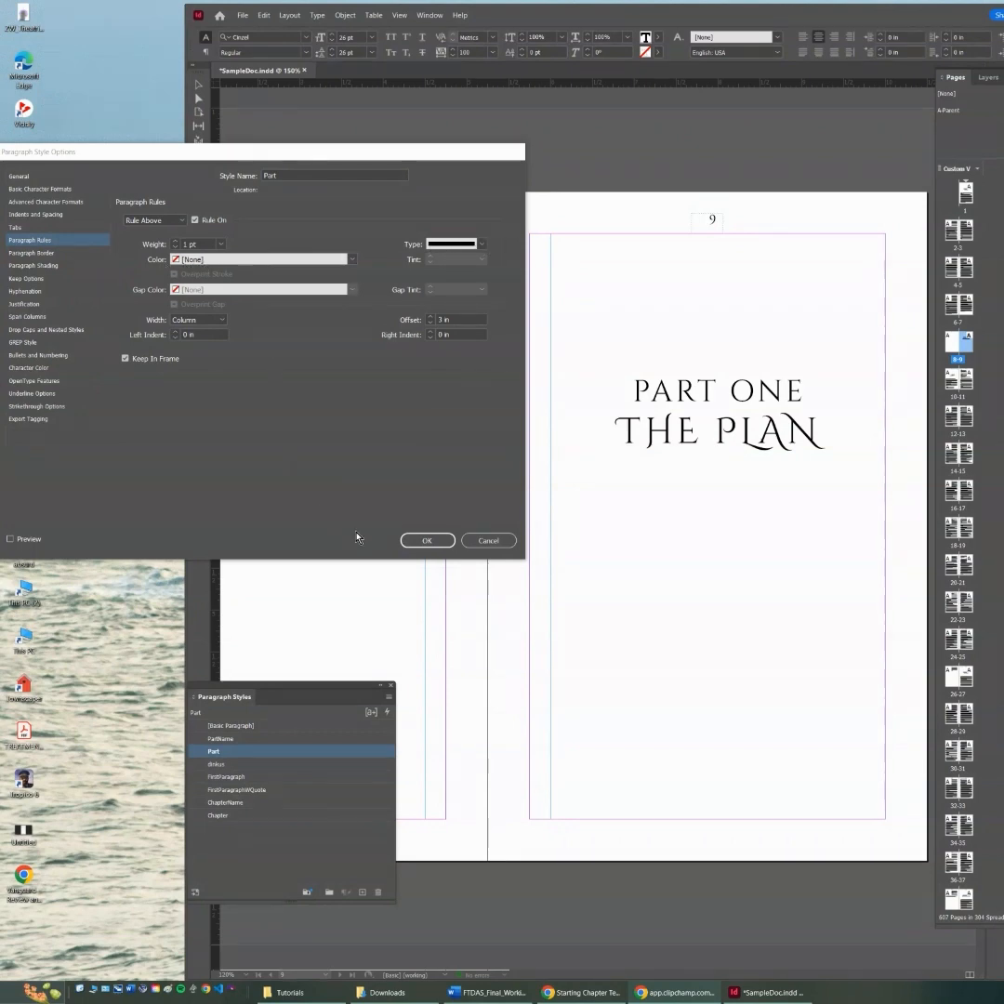
{"action": "left_click", "coordinate": [426, 540]}
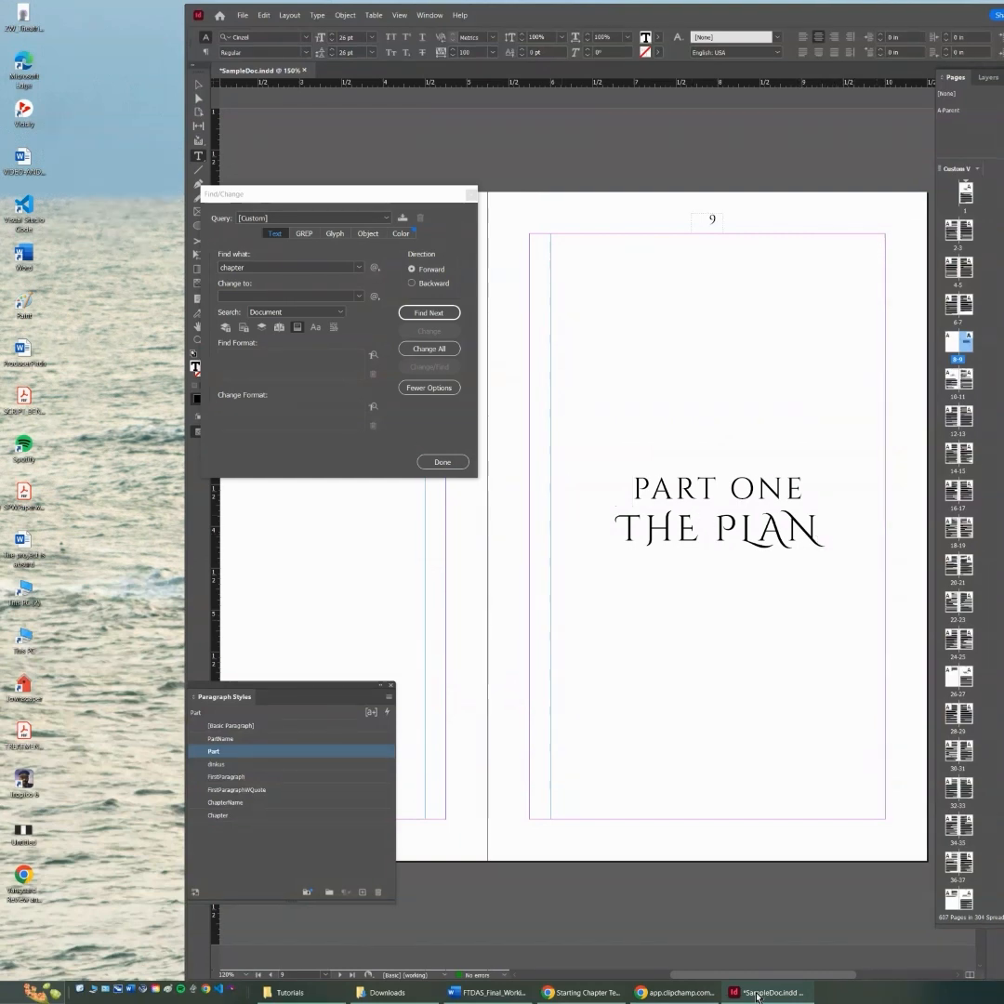
Step: Delete the blank lines on empty page 8 that come before the "PART ONE" title
{"action": "left_click_drag", "start_coordinate": [768, 975], "coordinate": [668, 976]}
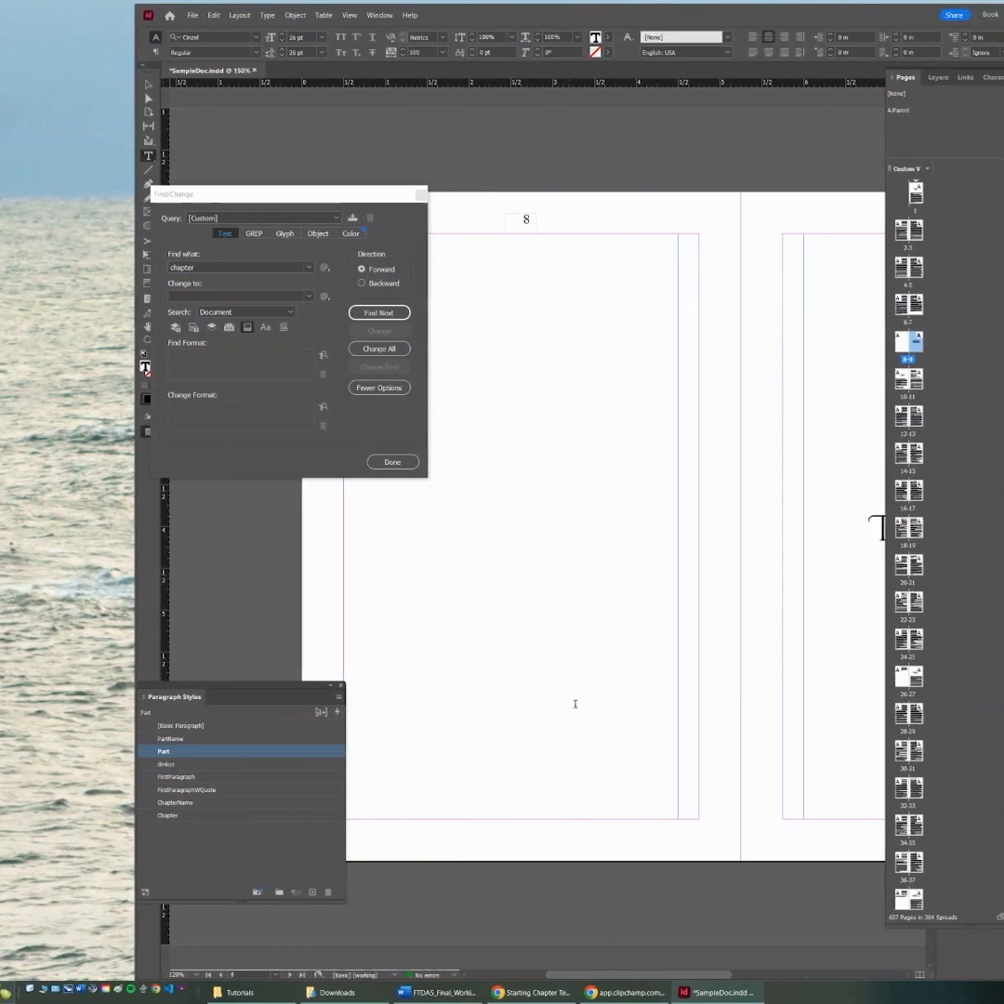
{"action": "left_click", "coordinate": [597, 701]}
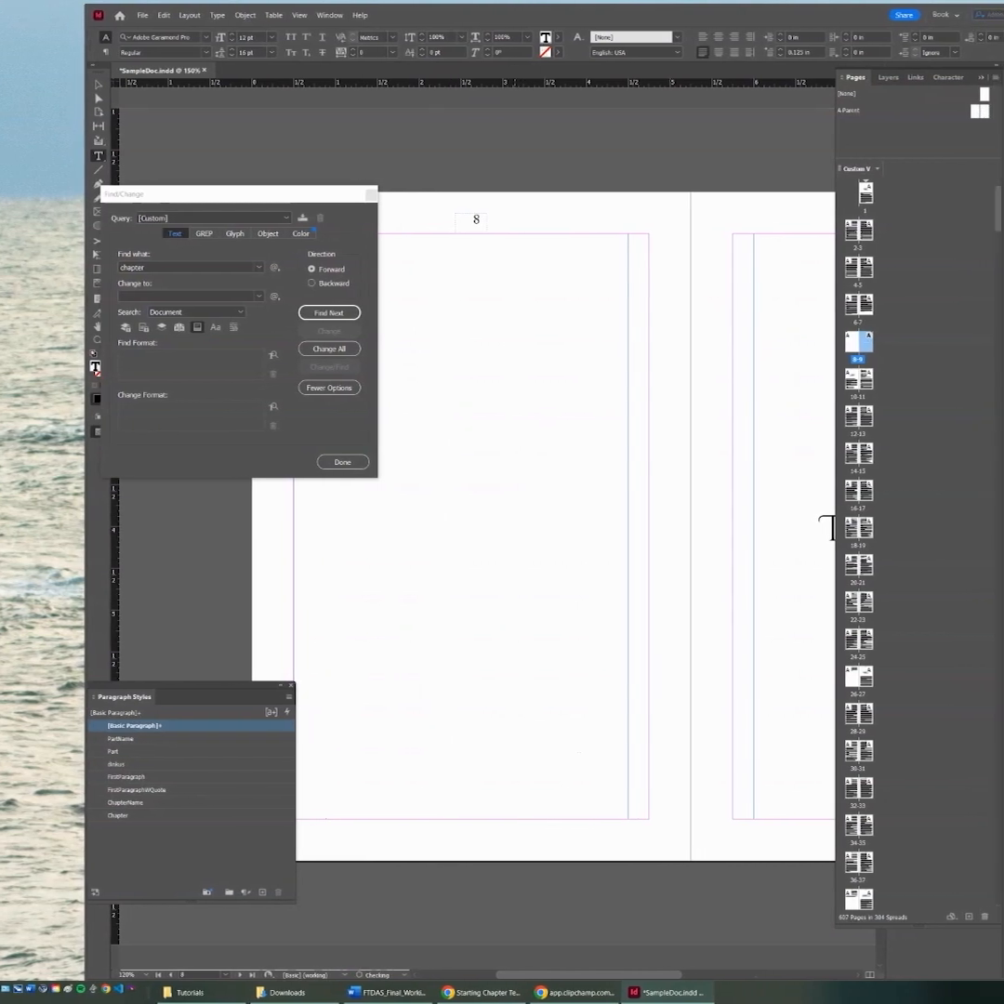
{"action": "key", "text": "BackSpace"}
{"action": "key", "text": "BackSpace"}
{"action": "key", "text": "BackSpace"}
{"action": "key", "text": "BackSpace"}
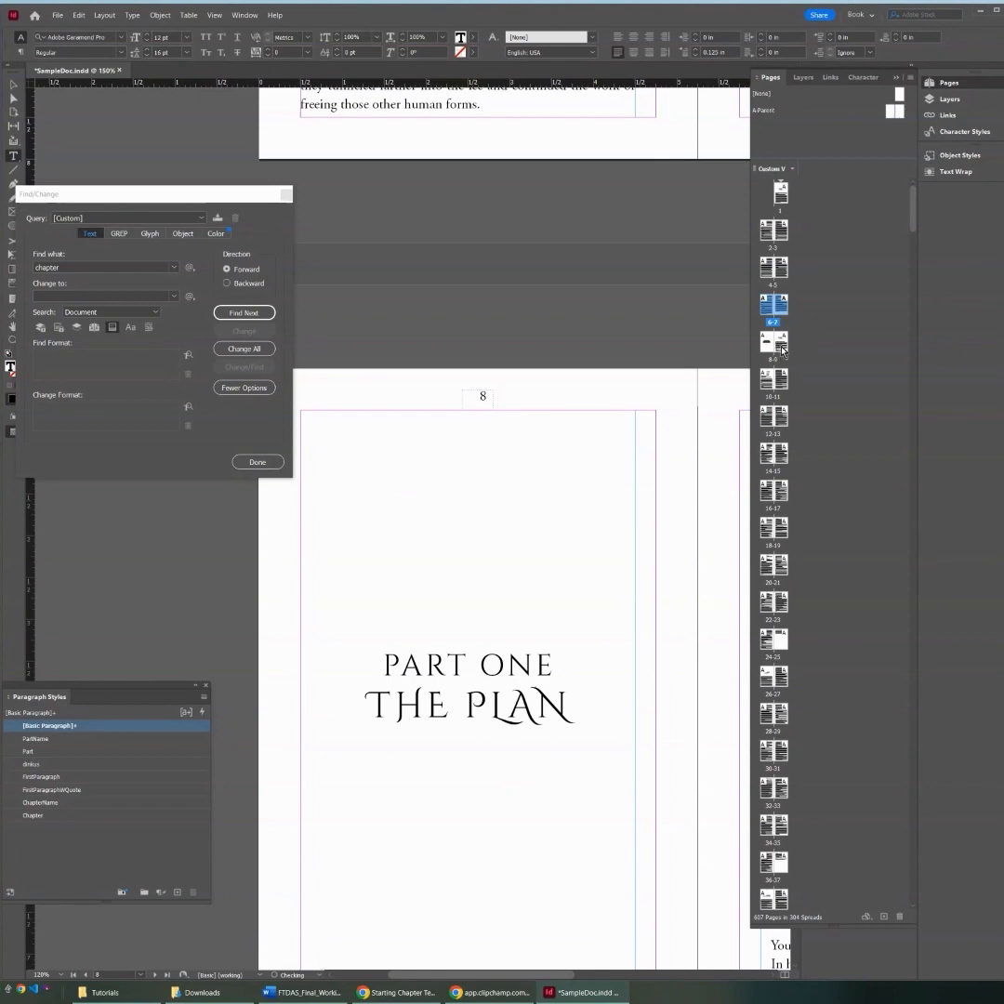
Step: Go to blank page 185 and delete the empty lines there that push the following chapter heading to the next page
{"action": "left_click", "coordinate": [772, 346]}
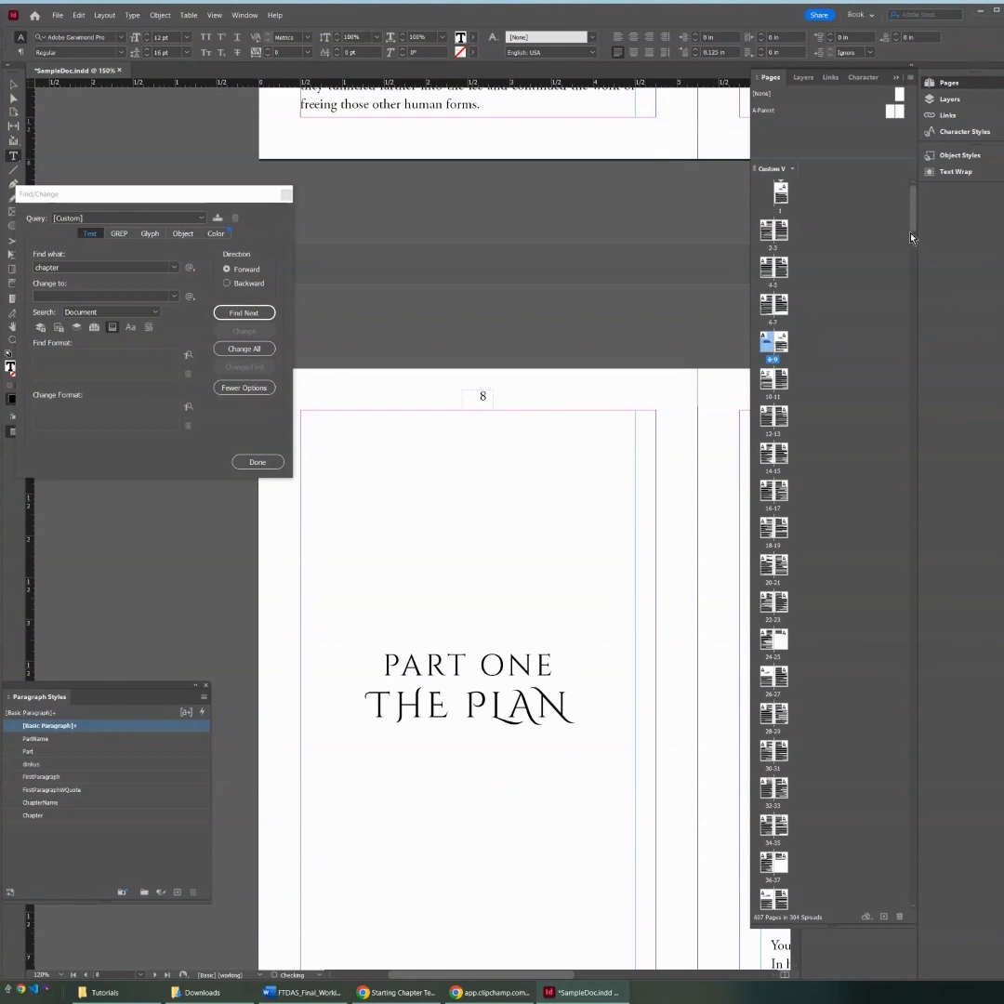
{"action": "scroll", "coordinate": [802, 688], "scroll_direction": "down", "scroll_amount": 5}
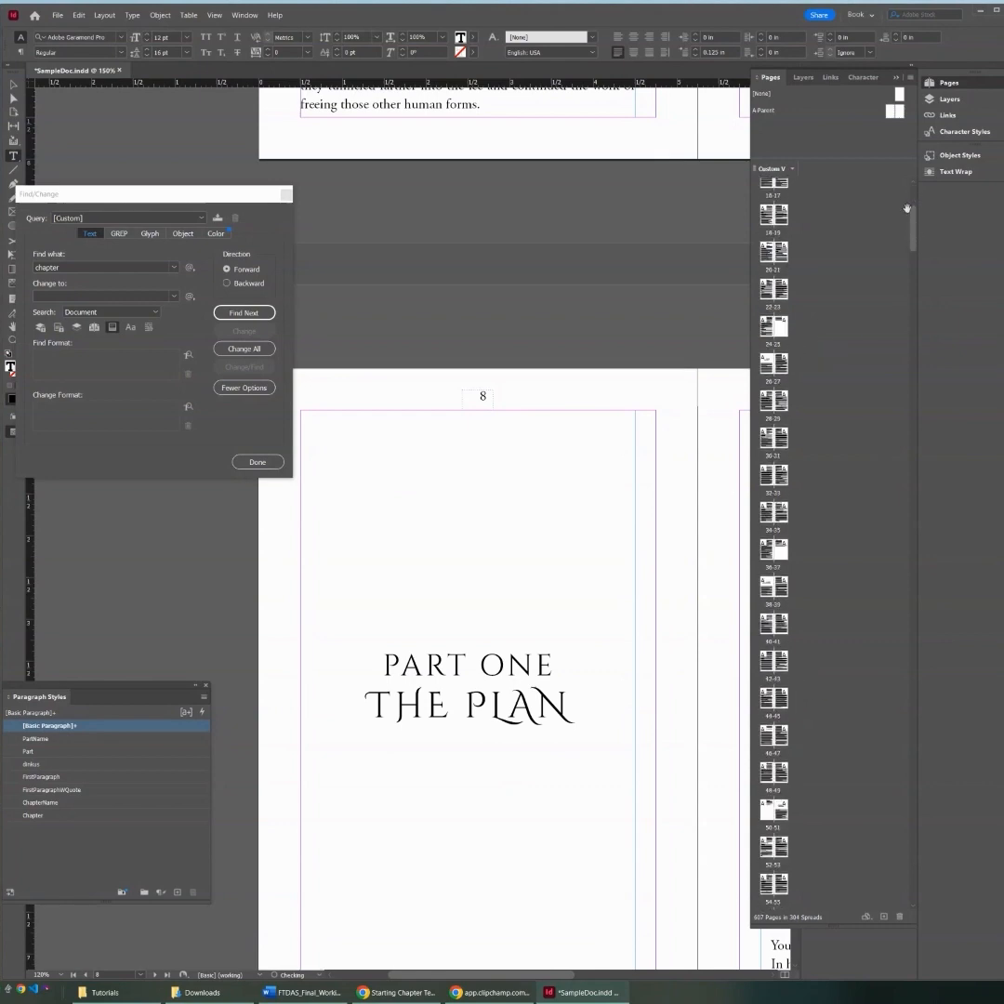
{"action": "left_click_drag", "start_coordinate": [915, 234], "coordinate": [936, 410]}
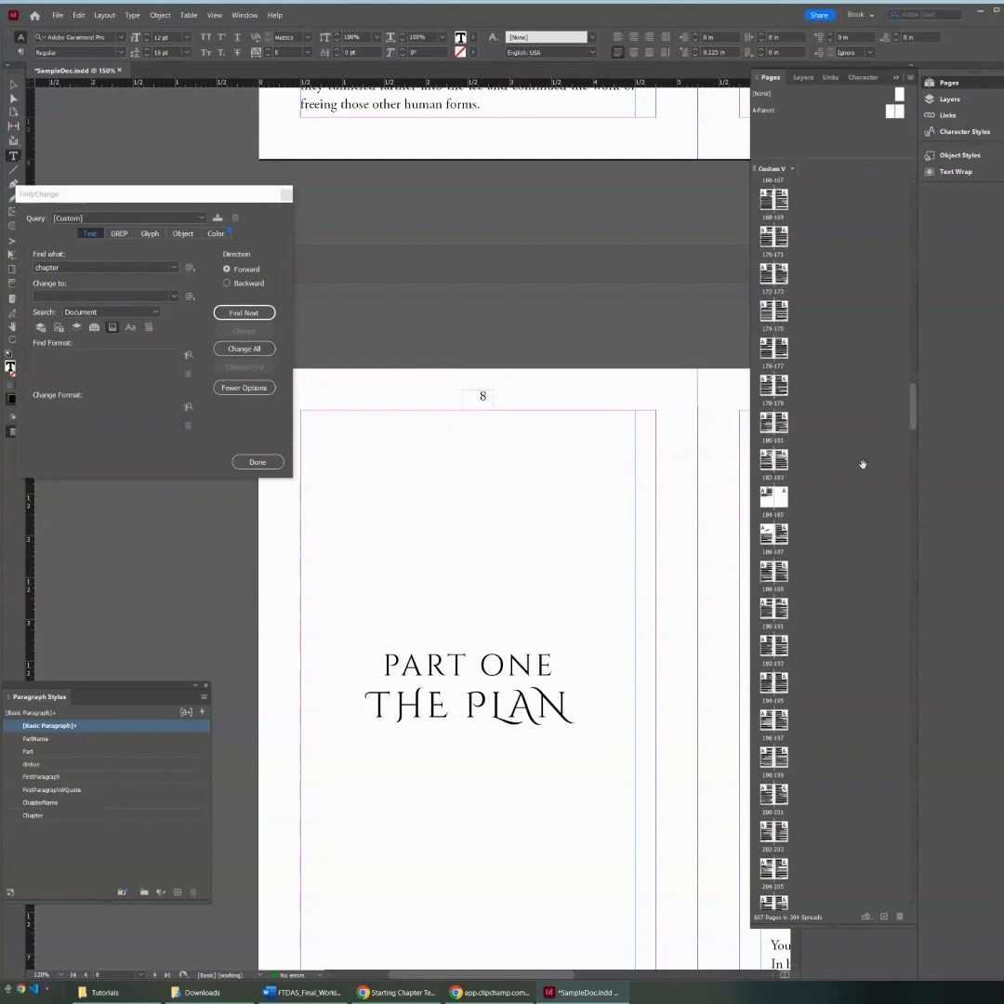
{"action": "double_click", "coordinate": [781, 509]}
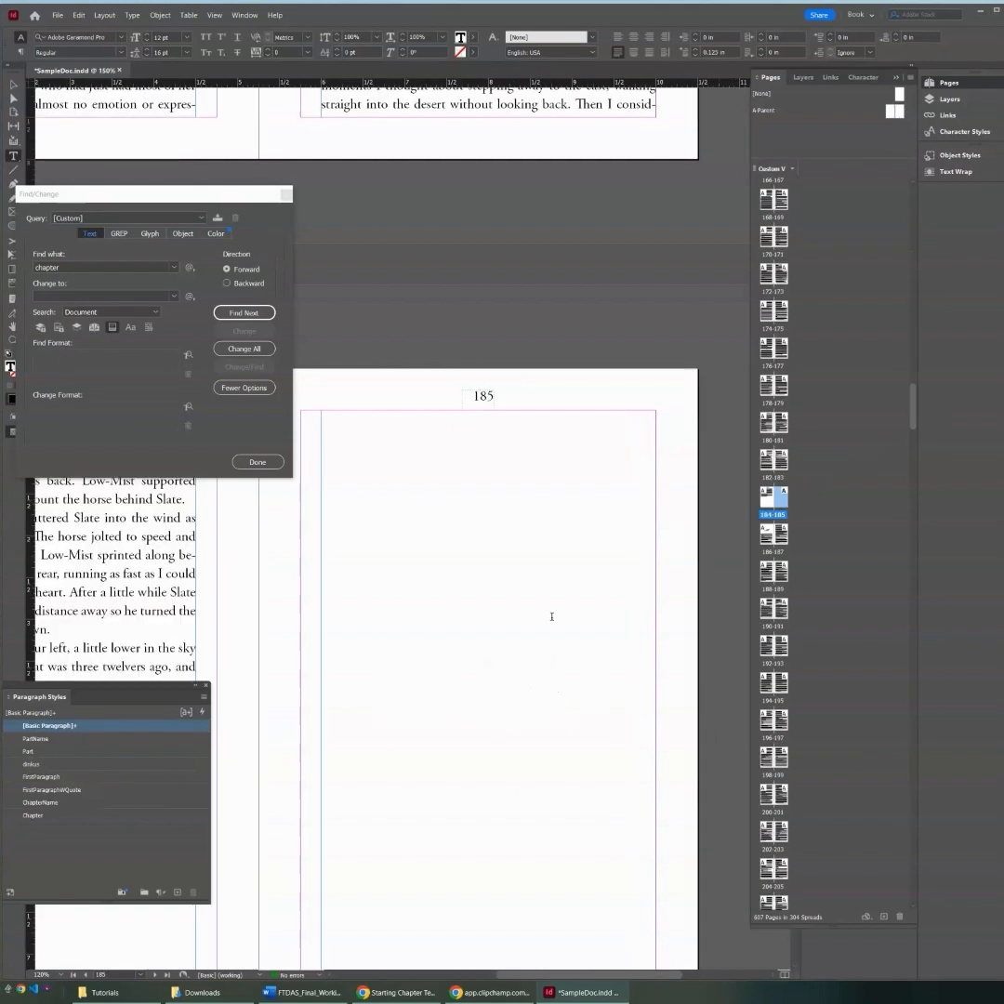
{"action": "scroll", "coordinate": [492, 492], "scroll_direction": "down", "scroll_amount": 3}
{"action": "left_click", "coordinate": [503, 499]}
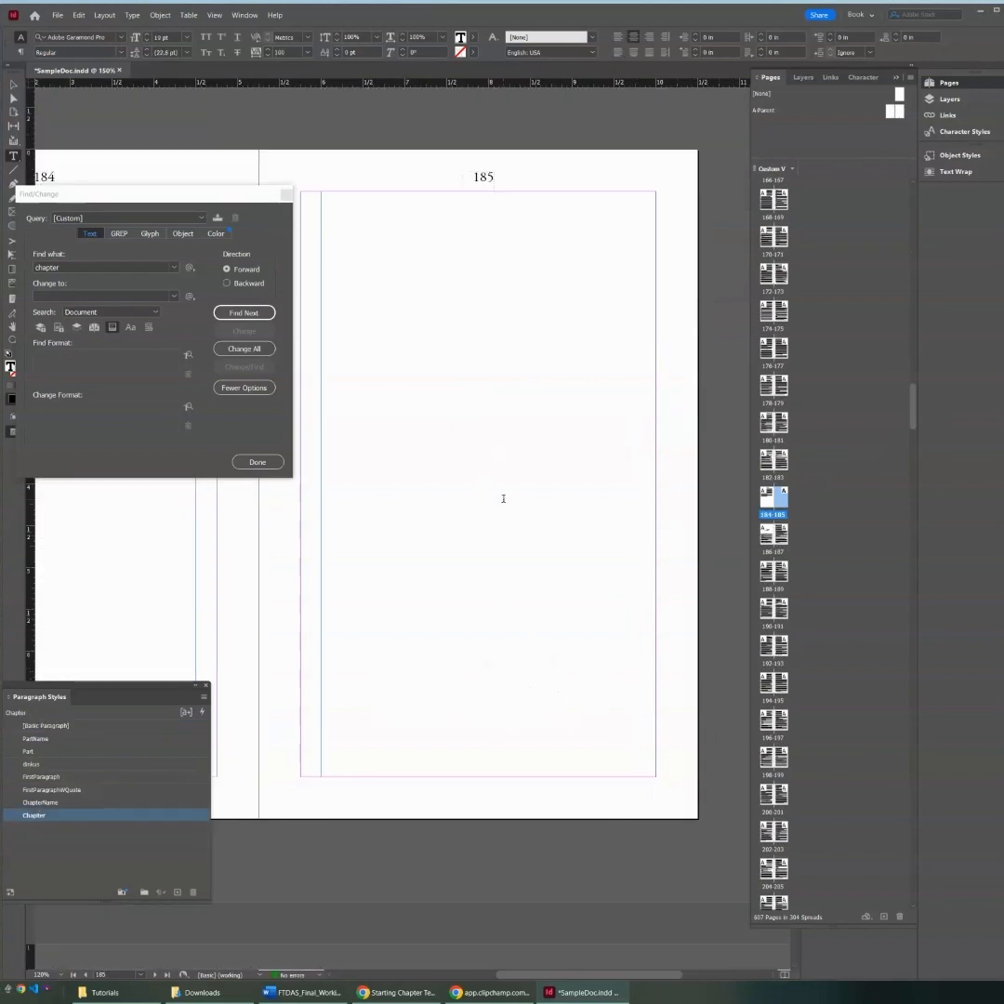
{"action": "key", "text": "BackSpace"}
{"action": "key", "text": "BackSpace"}
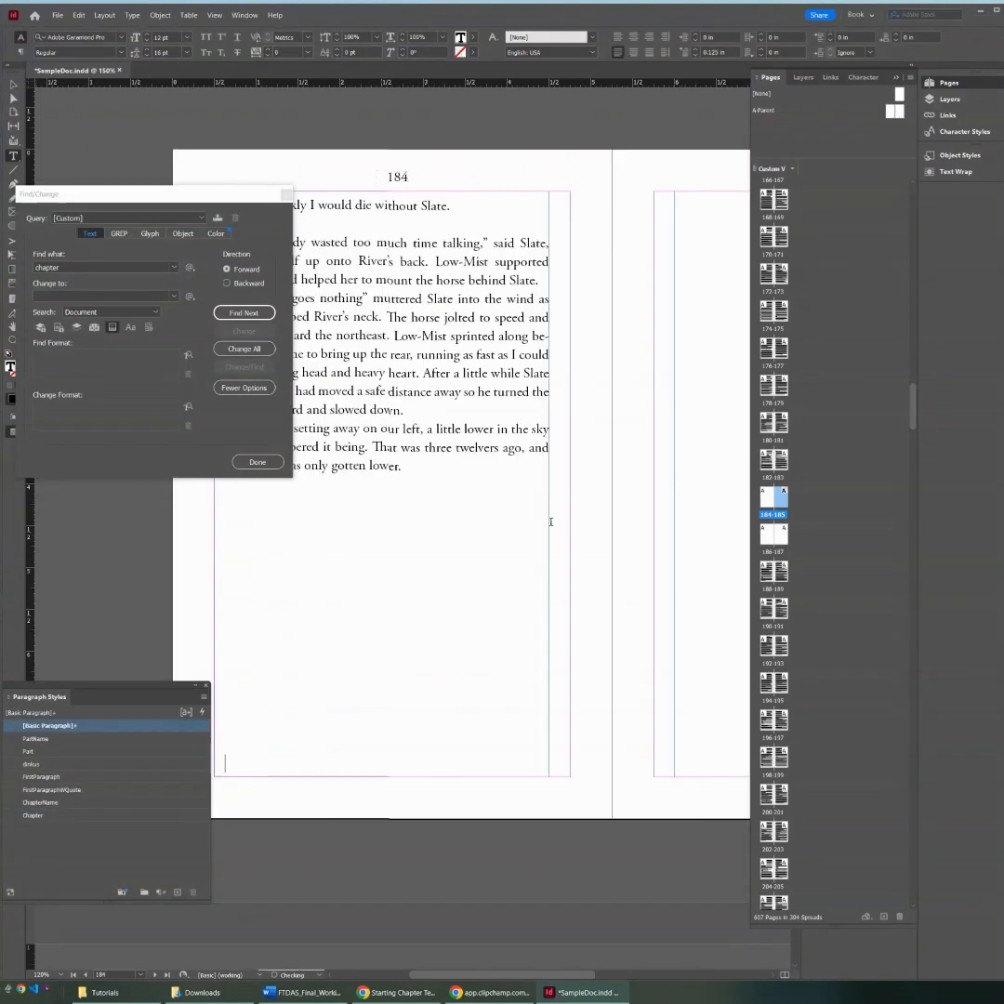
{"action": "left_click_drag", "start_coordinate": [437, 975], "coordinate": [461, 980]}
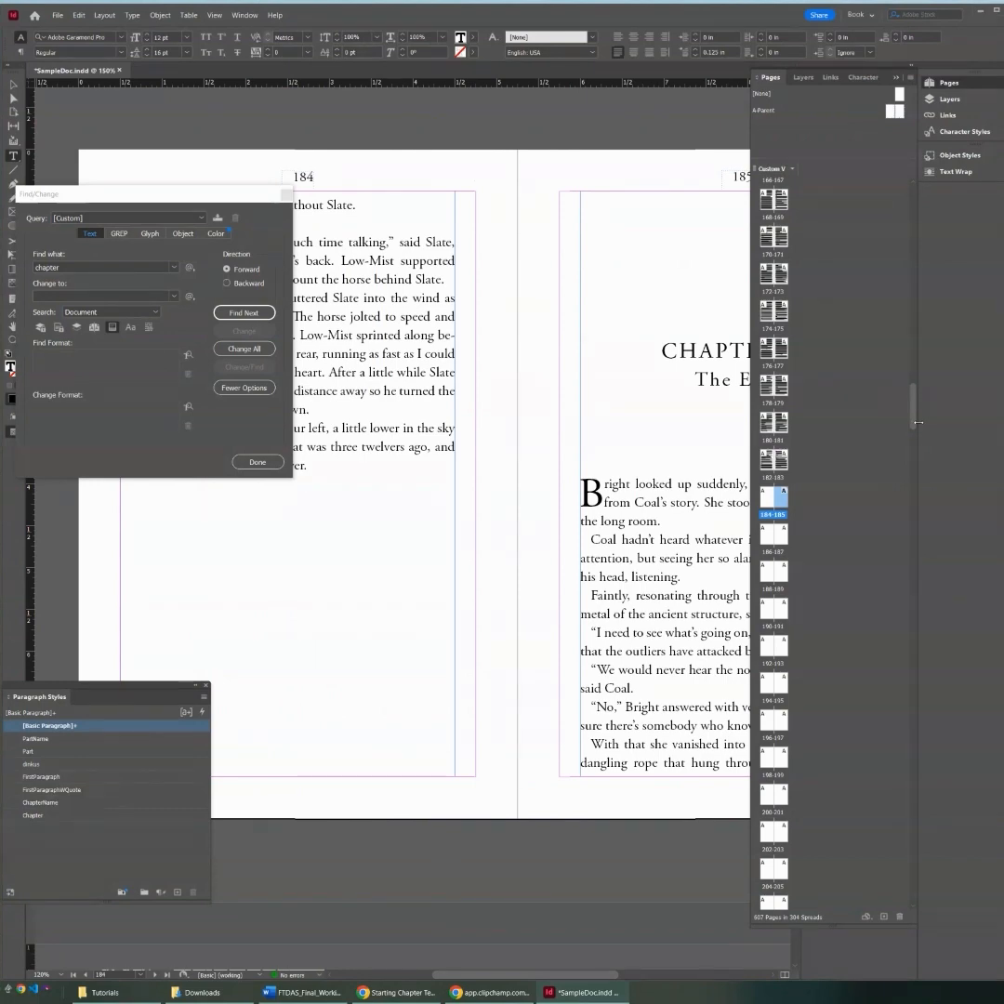
Step: Go to page 584 and start a new paragraph style named AfterDinkus, based on FirstParagraph
{"action": "left_click_drag", "start_coordinate": [917, 424], "coordinate": [916, 454]}
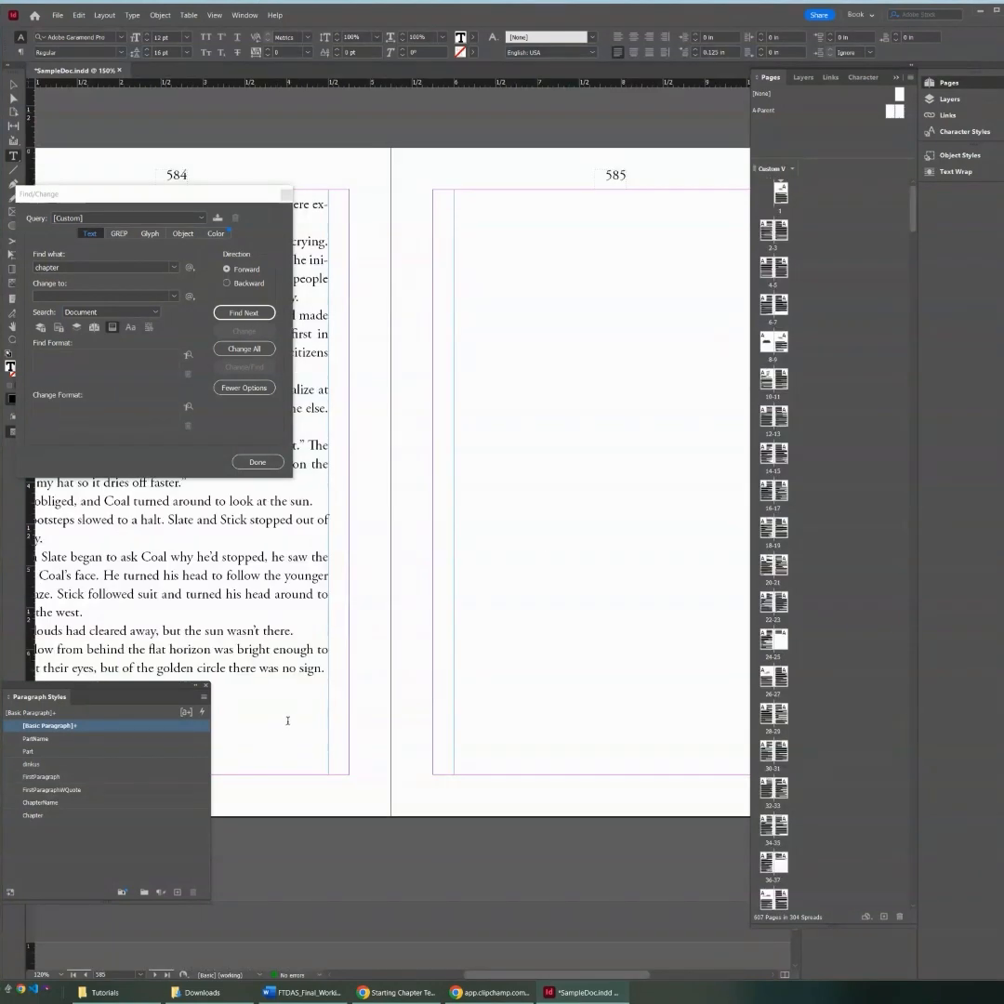
{"action": "left_click_drag", "start_coordinate": [613, 975], "coordinate": [567, 975]}
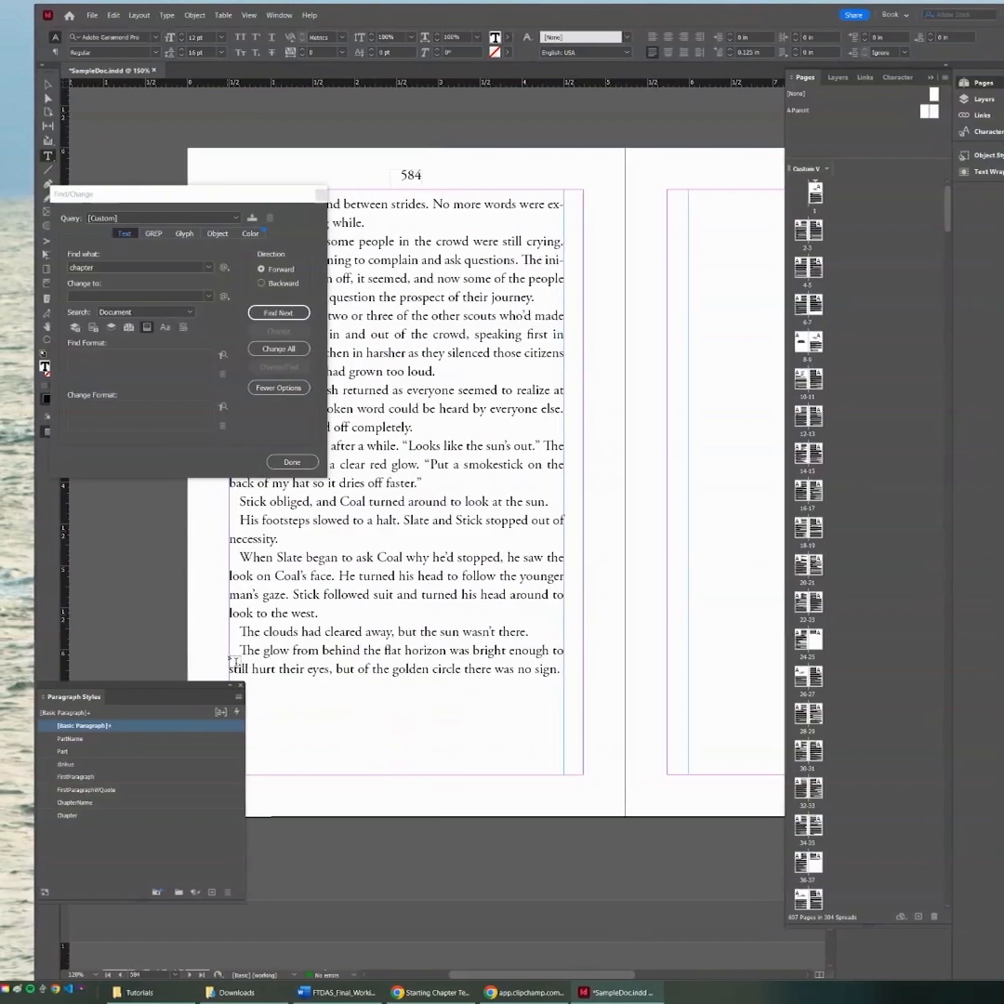
{"action": "left_click", "coordinate": [238, 696]}
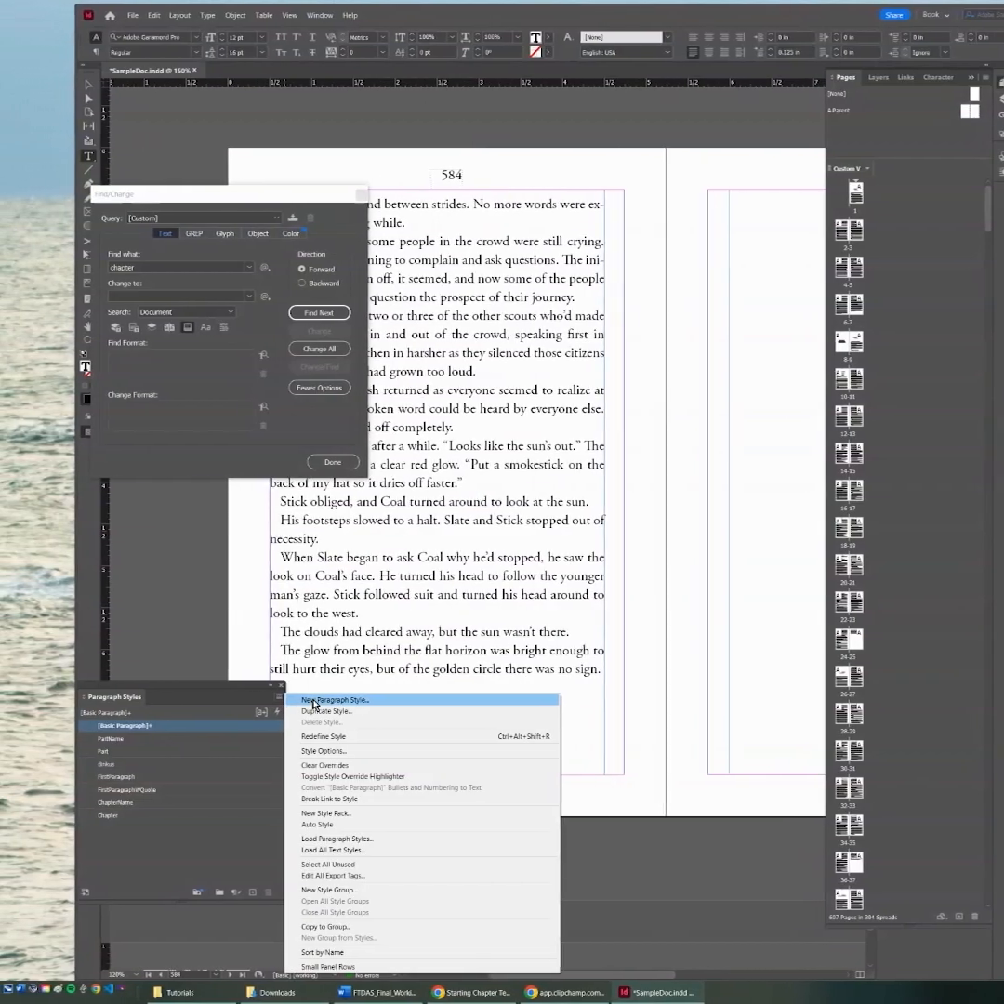
{"action": "left_click", "coordinate": [313, 704]}
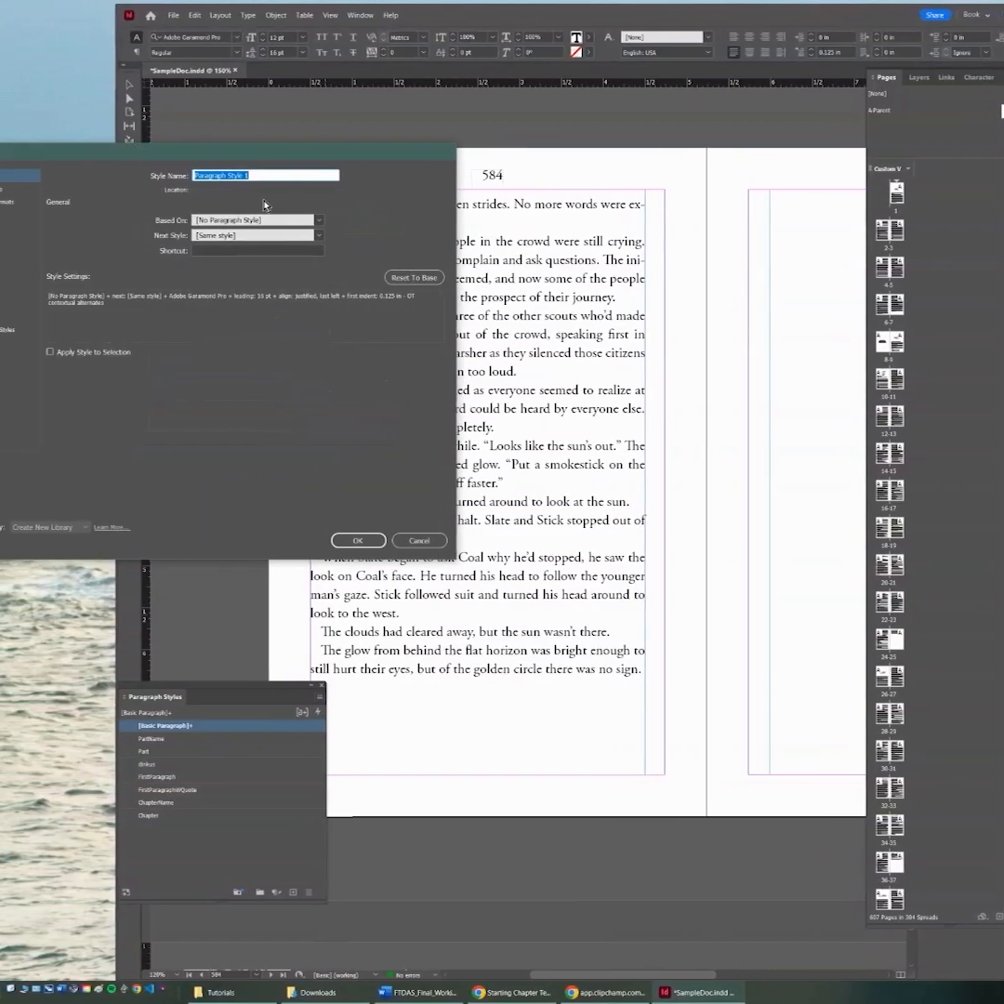
{"action": "type", "text": "AfterDun"}
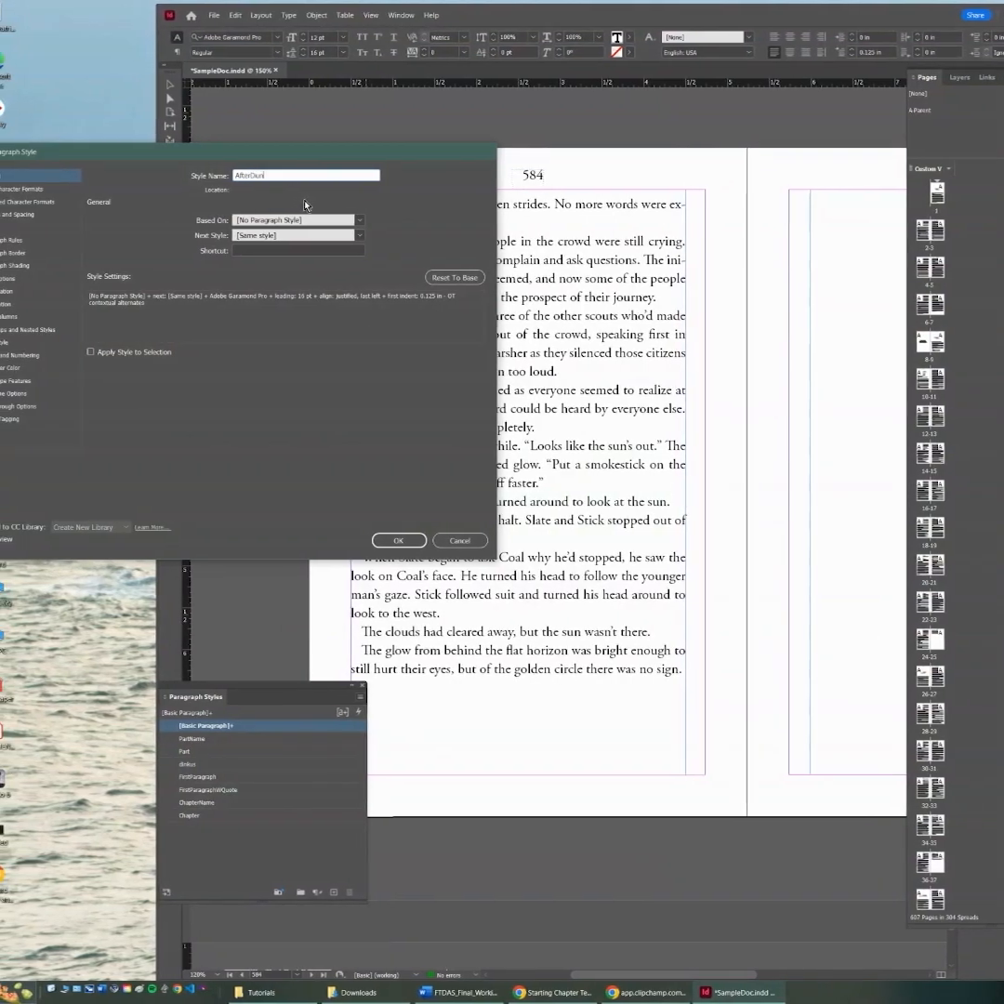
{"action": "type", "text": "kus"}
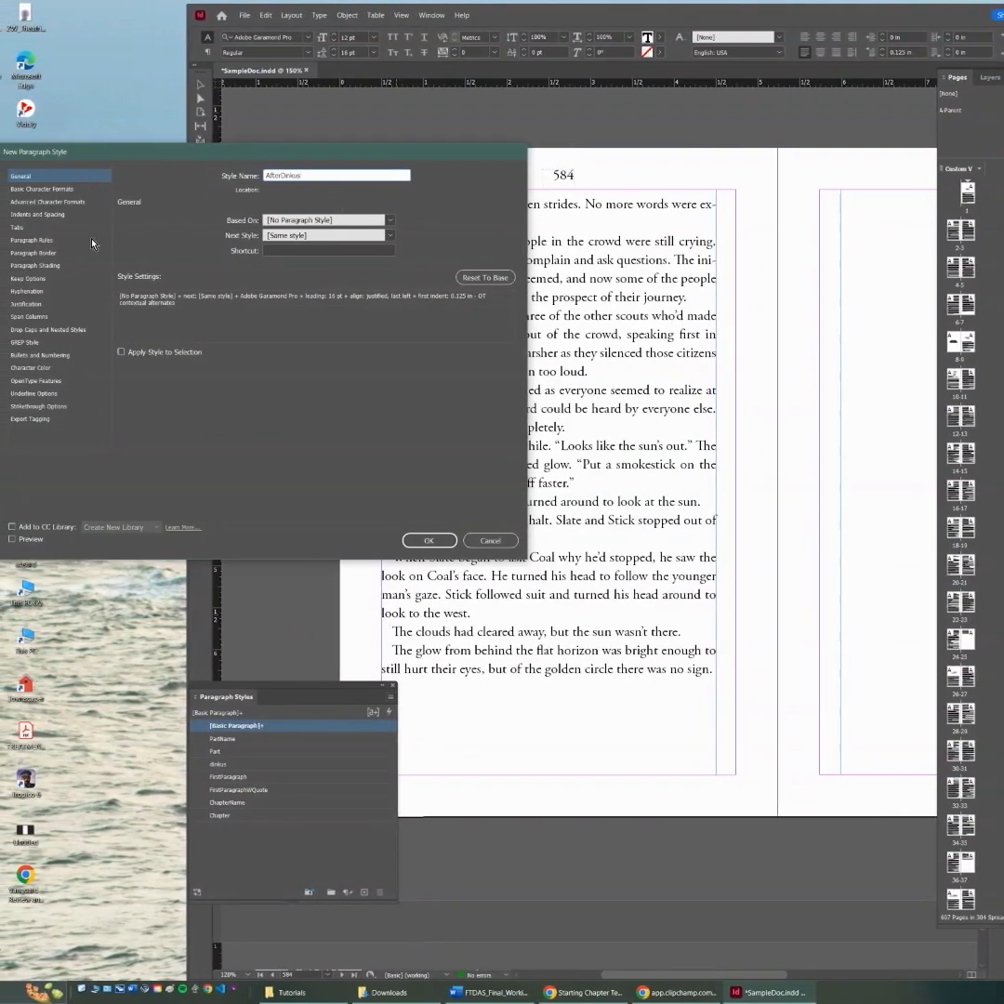
{"action": "left_click", "coordinate": [332, 224]}
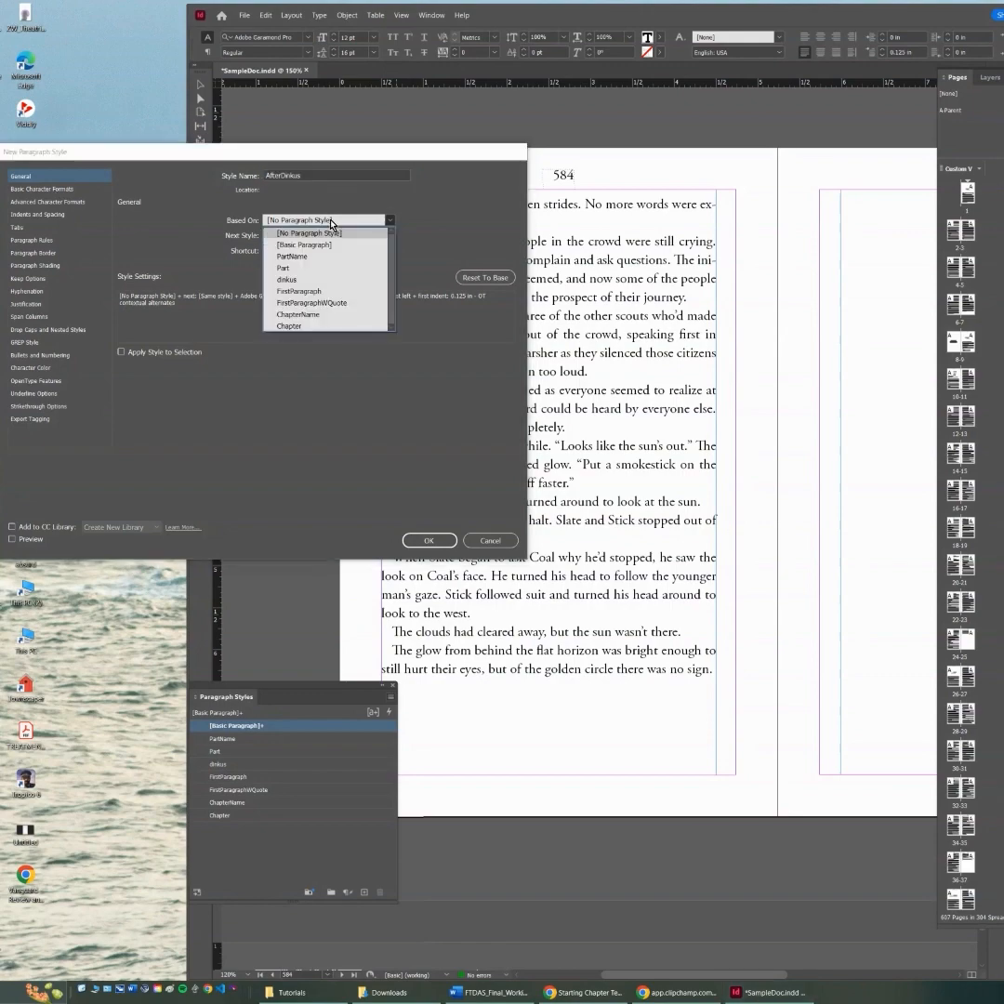
{"action": "left_click", "coordinate": [311, 292]}
Step: Turn off the drop cap in the AfterDinkus style by setting its drop cap lines to 0
{"action": "left_click", "coordinate": [42, 189]}
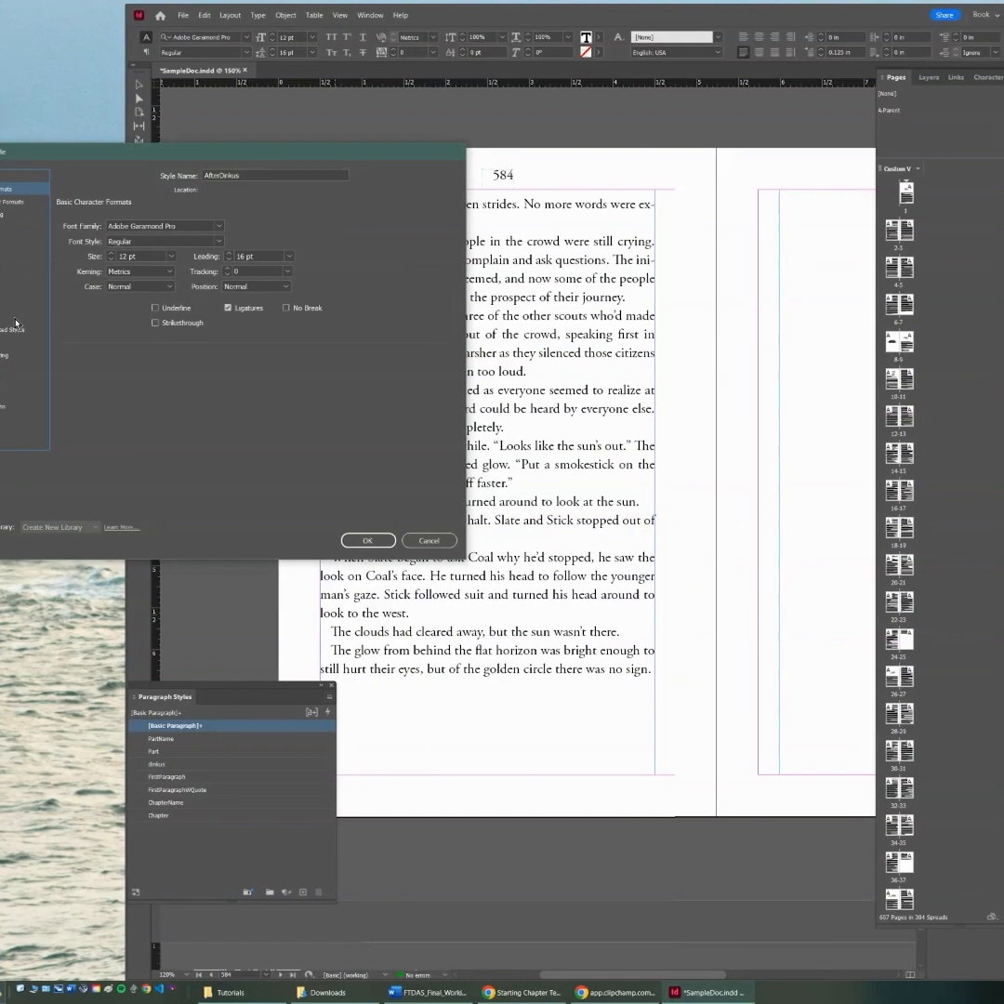
{"action": "left_click", "coordinate": [15, 326]}
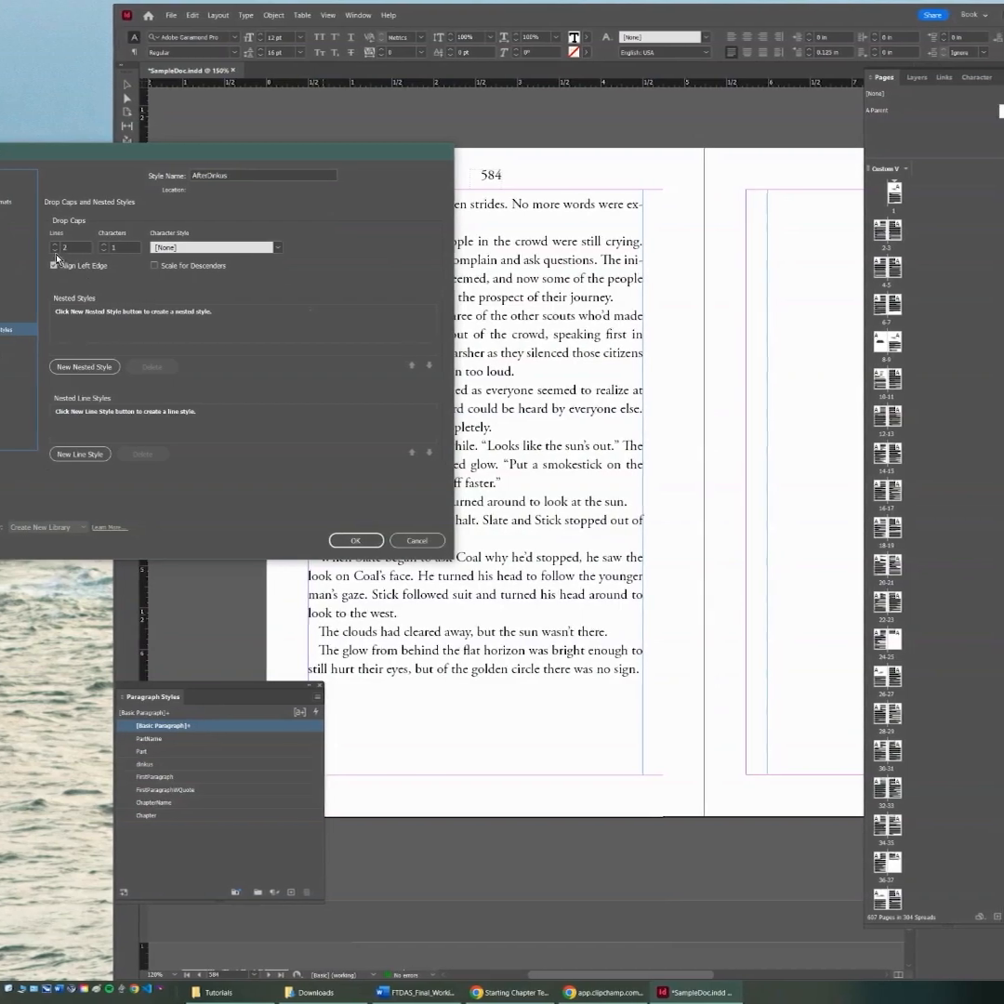
{"action": "left_click", "coordinate": [54, 251]}
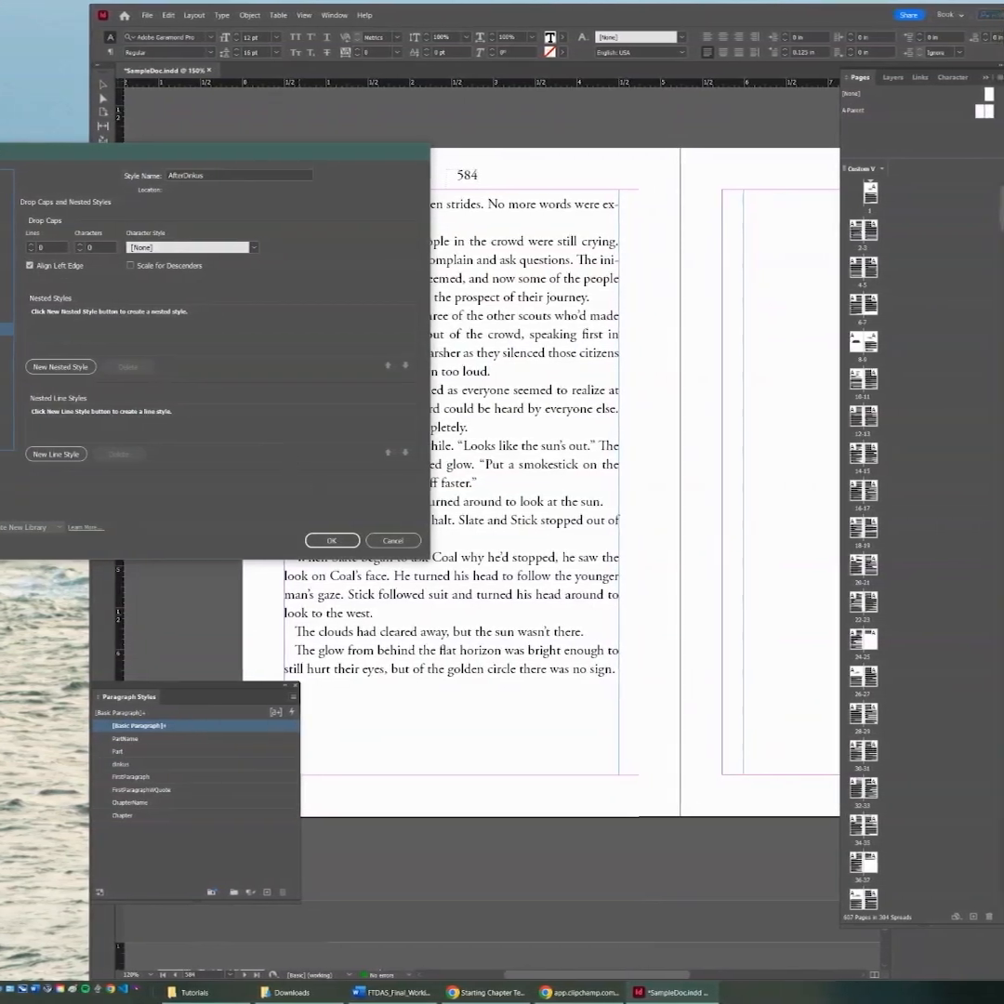
Step: Set the AfterDinkus style's first line indent and space before to 0 in, and create the style
{"action": "left_click", "coordinate": [5, 215]}
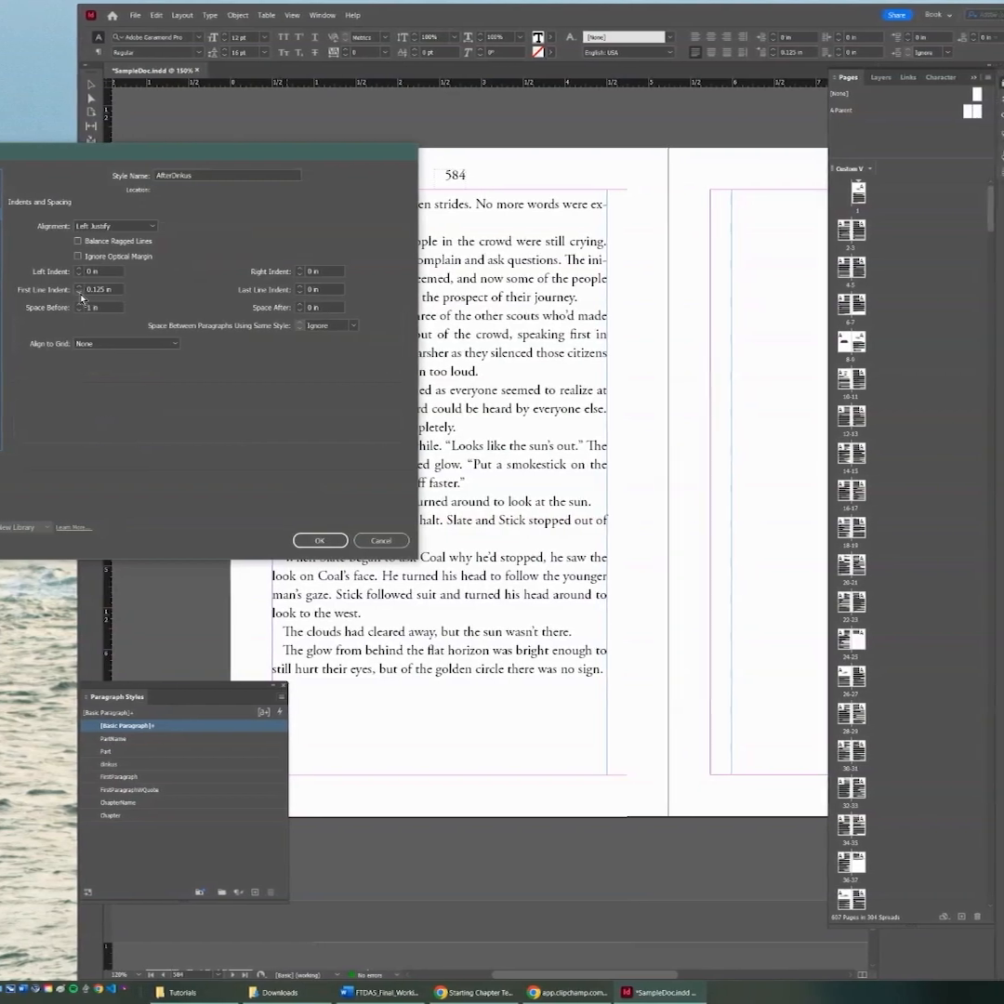
{"action": "double_click", "coordinate": [79, 293]}
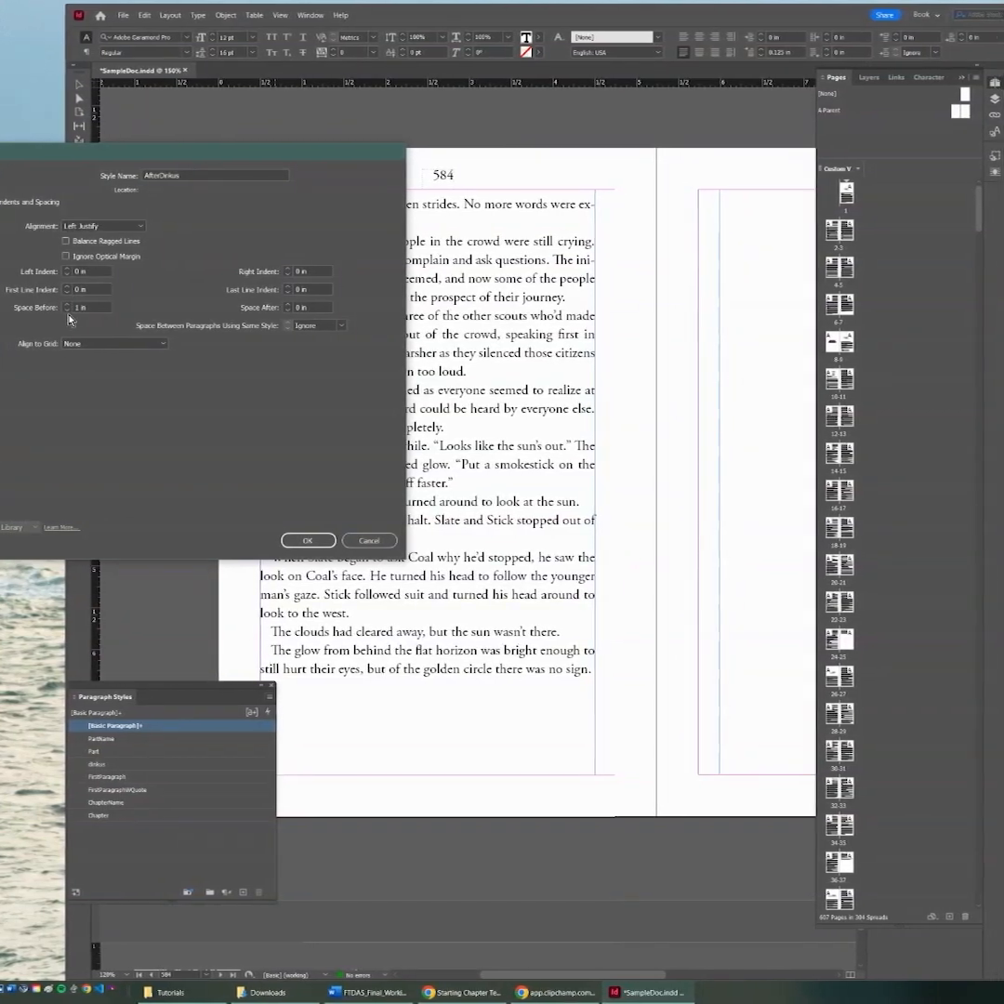
{"action": "left_click", "coordinate": [67, 311]}
{"action": "left_click", "coordinate": [67, 311]}
{"action": "left_click", "coordinate": [67, 311]}
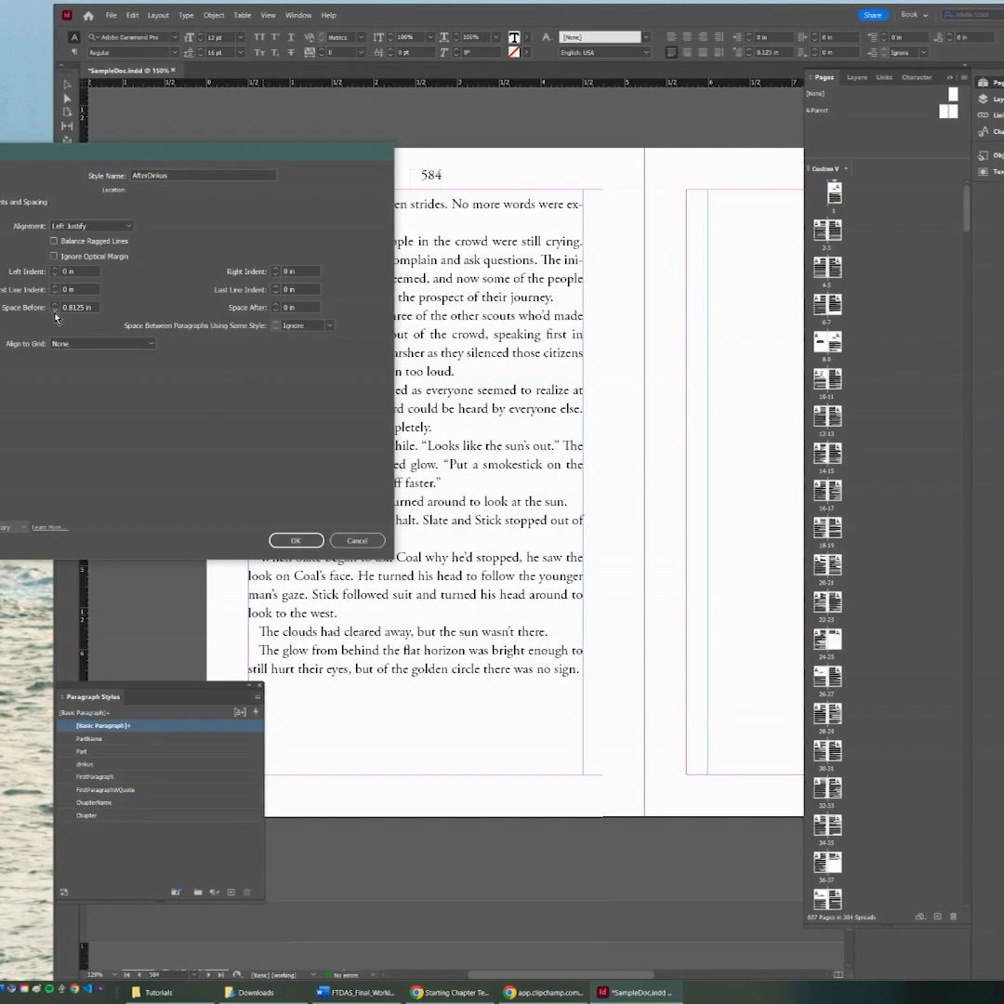
{"action": "left_click", "coordinate": [55, 312]}
{"action": "left_click", "coordinate": [55, 311]}
{"action": "left_click", "coordinate": [55, 311]}
{"action": "left_click", "coordinate": [54, 312]}
{"action": "left_click", "coordinate": [55, 311]}
{"action": "left_click", "coordinate": [54, 311]}
{"action": "left_click", "coordinate": [54, 312]}
{"action": "left_click", "coordinate": [55, 311]}
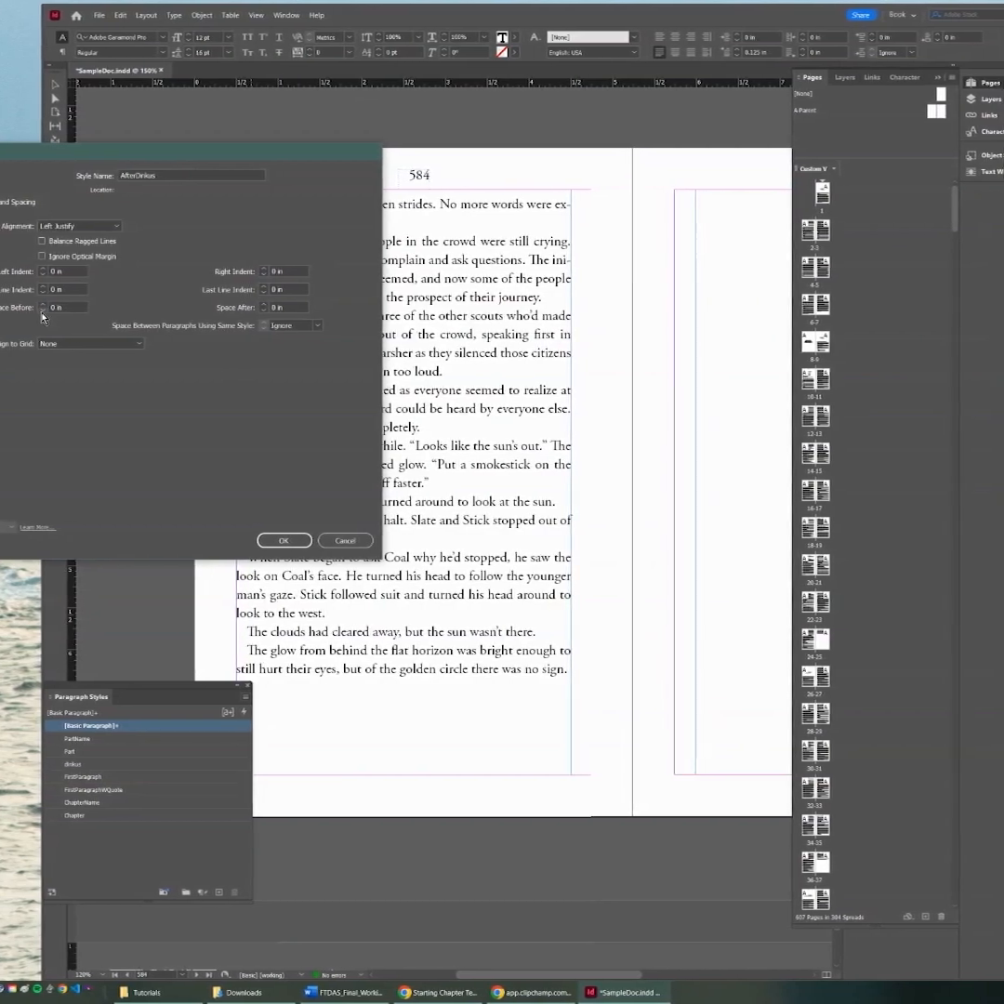
{"action": "left_click", "coordinate": [282, 540]}
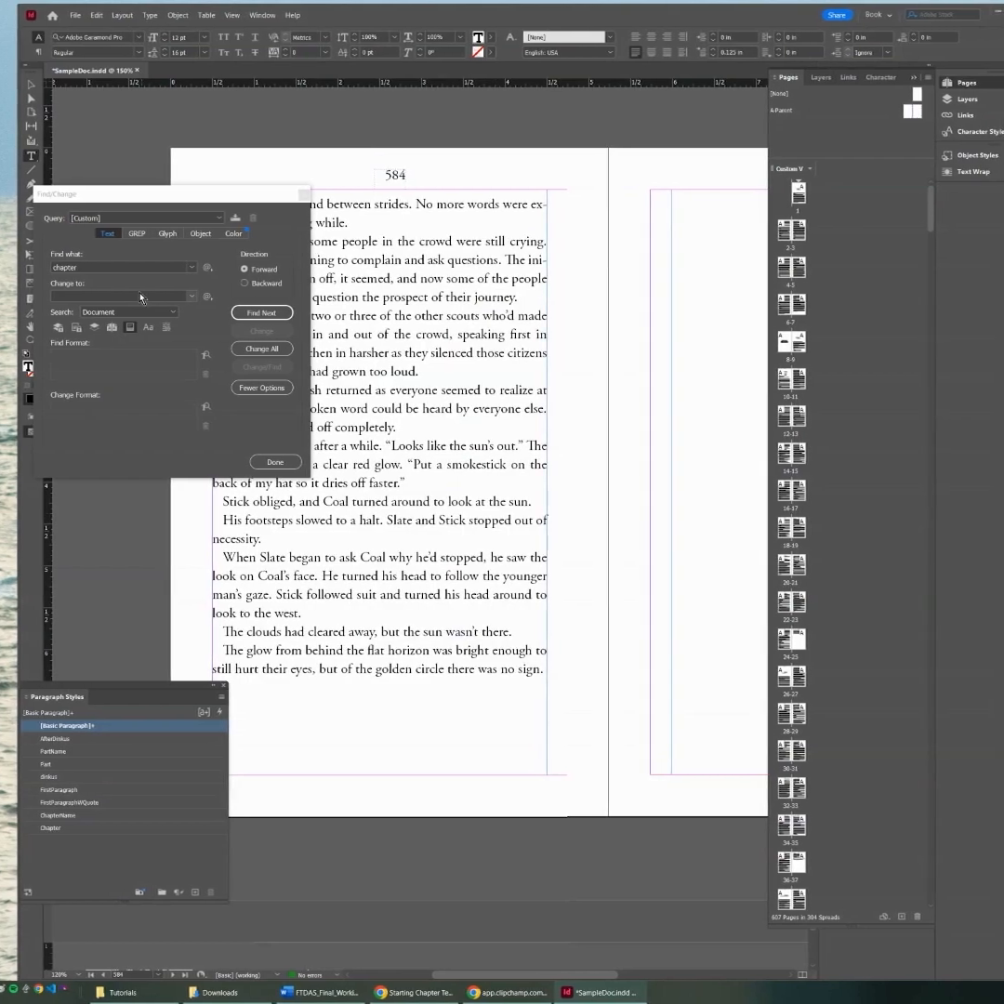
Step: Search the document for the "* *" dinkus and apply AfterDinkus to the paragraph following it on page 426
{"action": "scroll", "coordinate": [416, 560], "scroll_direction": "up", "scroll_amount": 4}
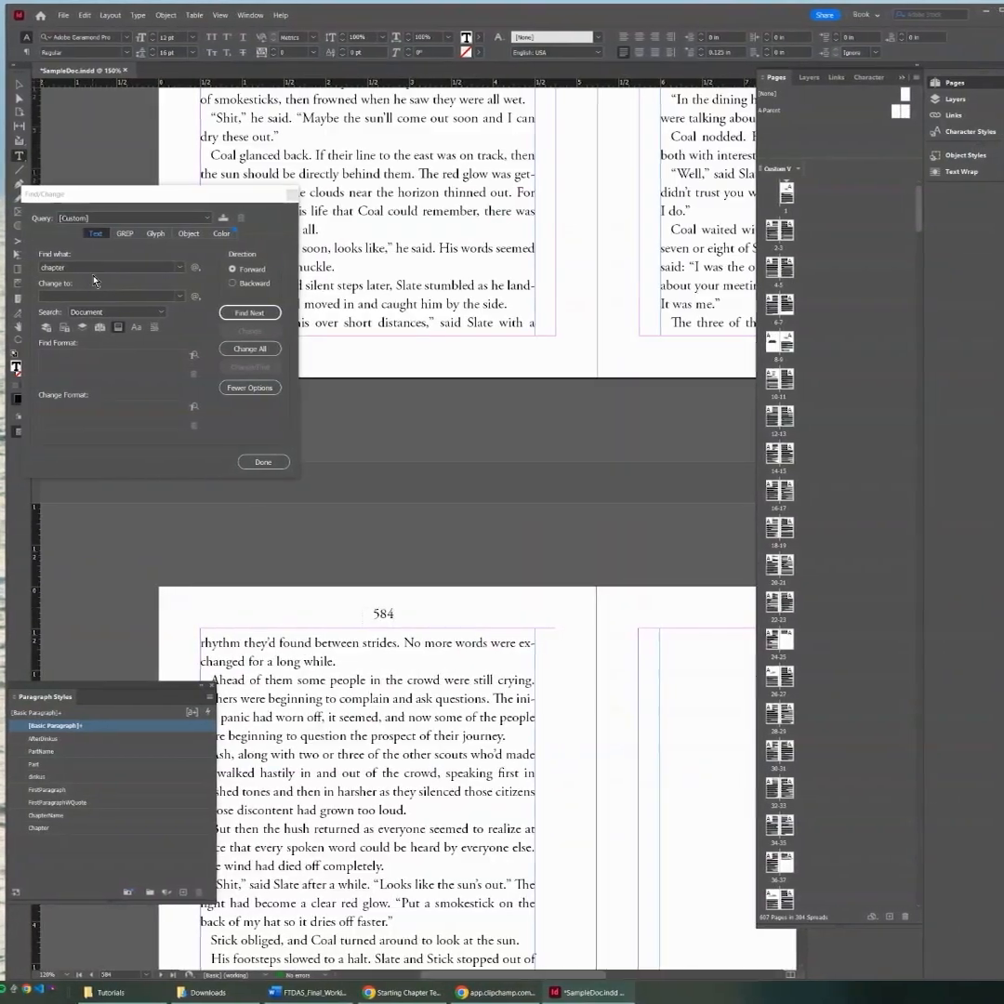
{"action": "double_click", "coordinate": [55, 267]}
{"action": "type", "text": "* * *"}
{"action": "left_click", "coordinate": [249, 312]}
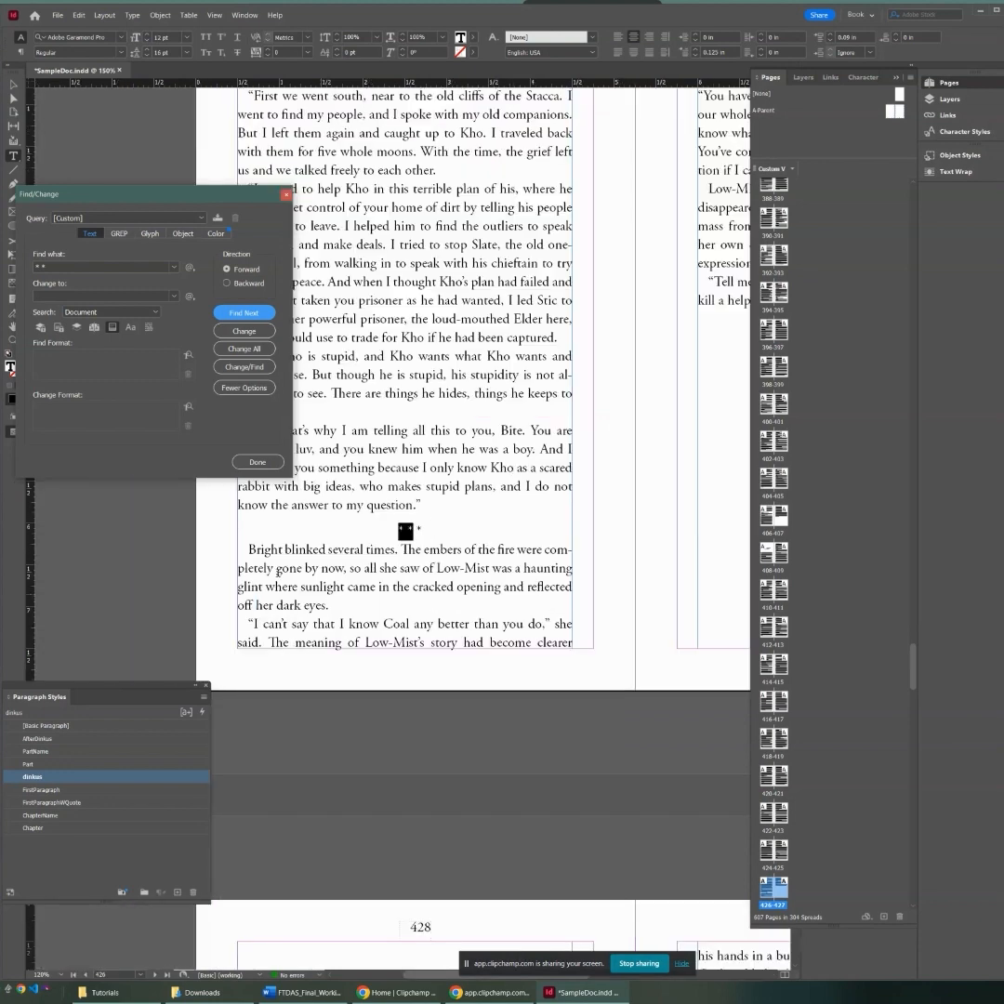
{"action": "left_click", "coordinate": [283, 550]}
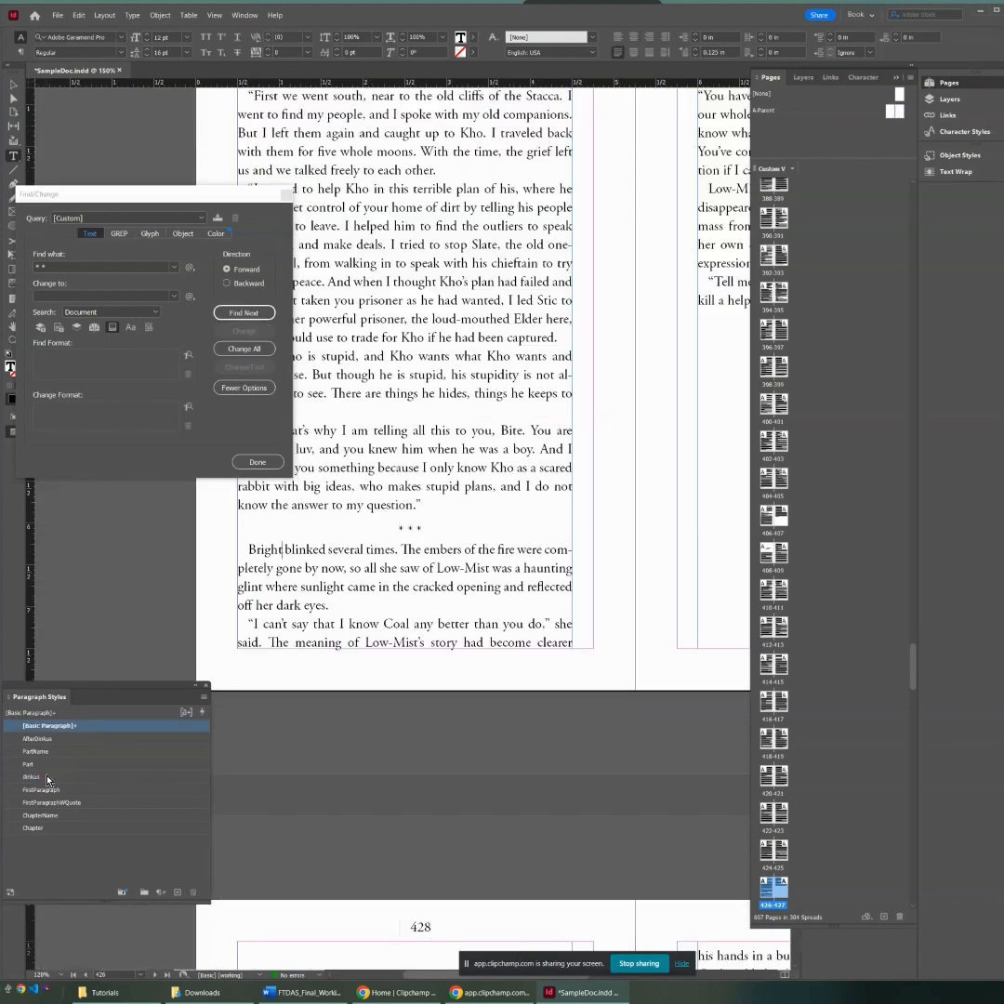
{"action": "left_click", "coordinate": [47, 739]}
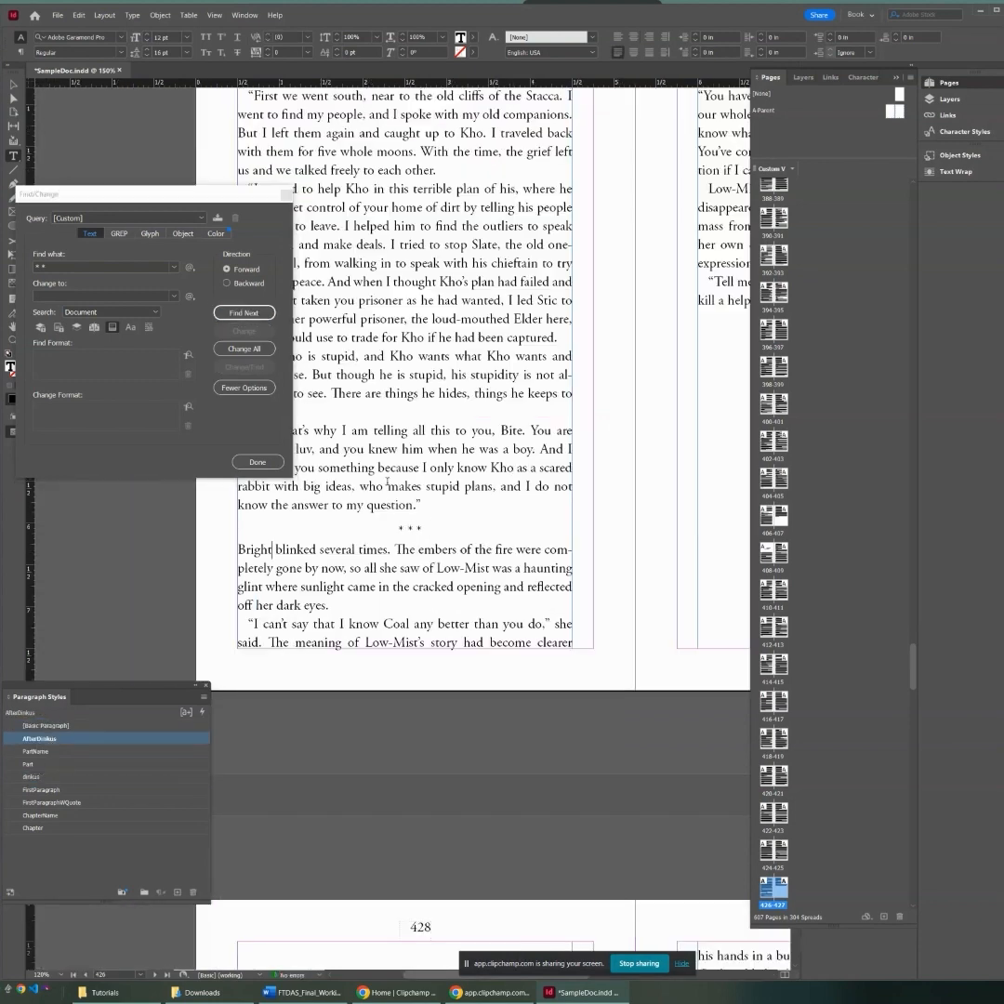
Step: Find further dinkuses and apply AfterDinkus to the paragraph following each, including those on pages 442 and 415
{"action": "left_click", "coordinate": [265, 313]}
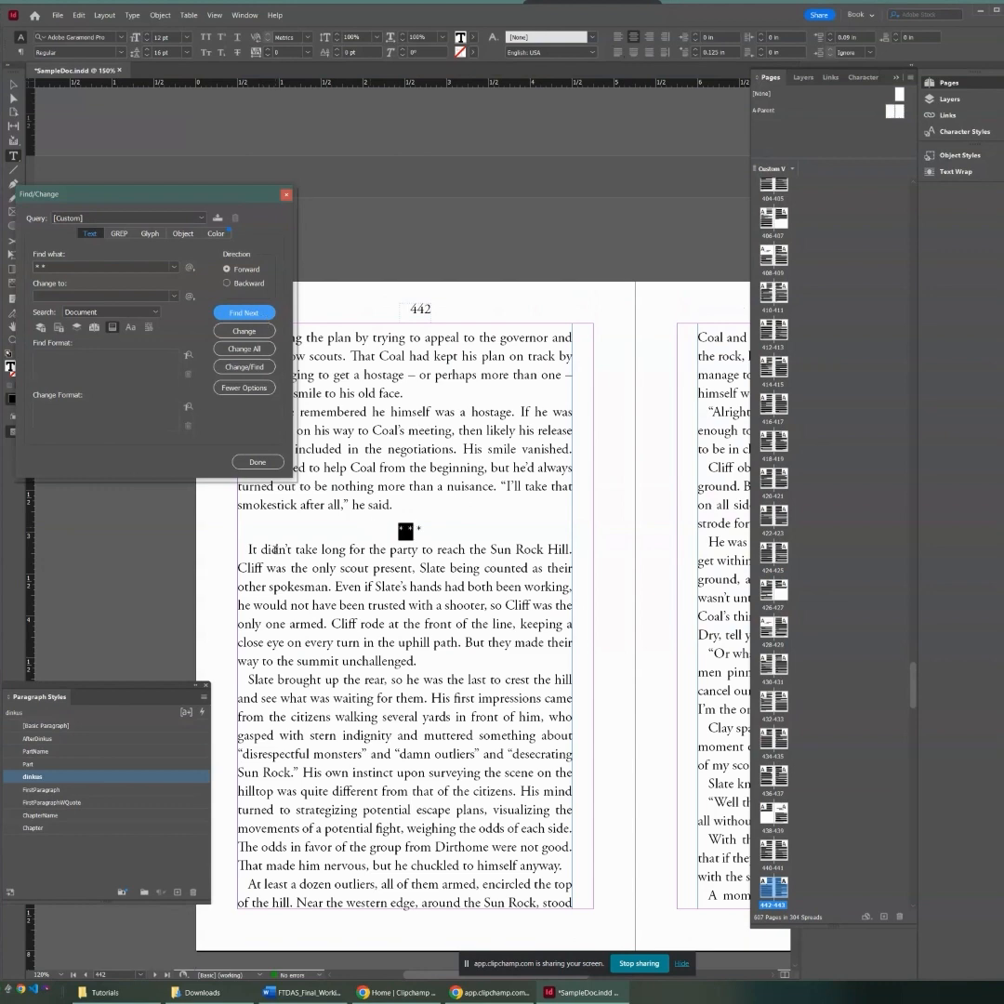
{"action": "left_click", "coordinate": [275, 549]}
{"action": "left_click", "coordinate": [46, 739]}
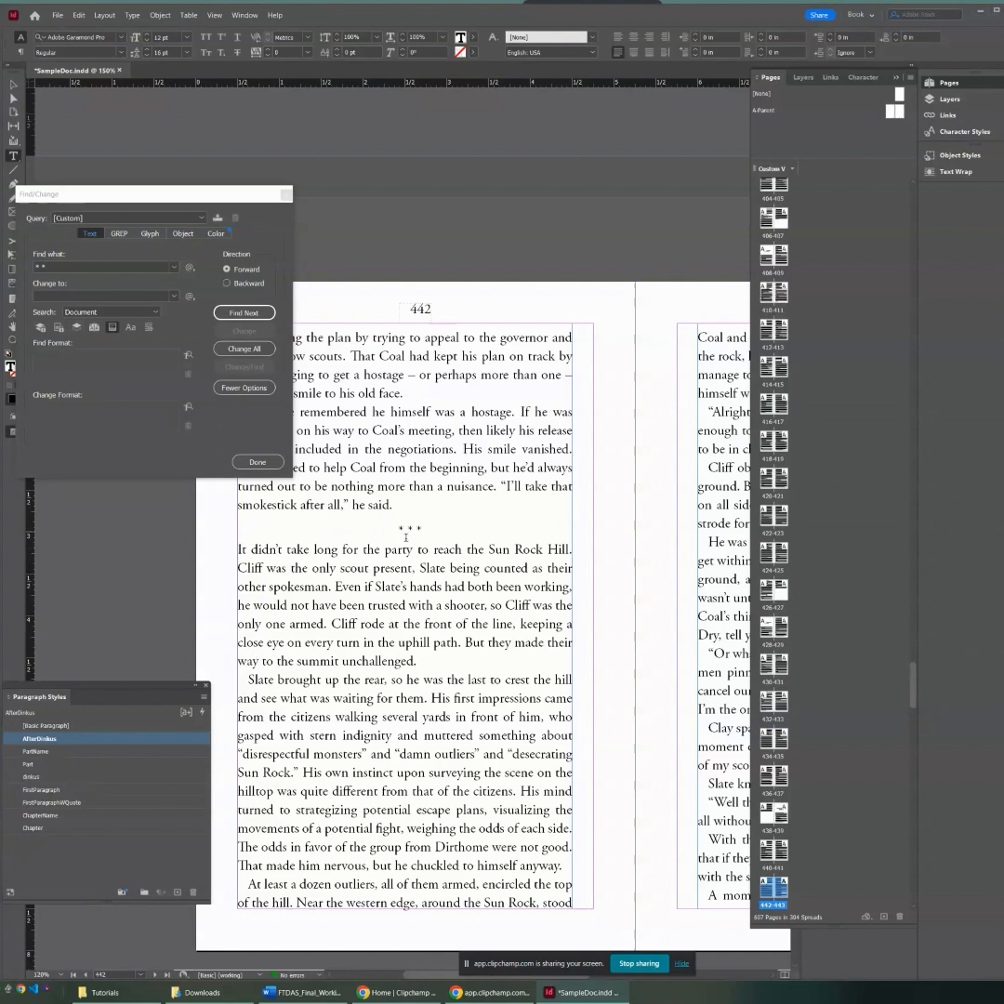
{"action": "left_click", "coordinate": [270, 311]}
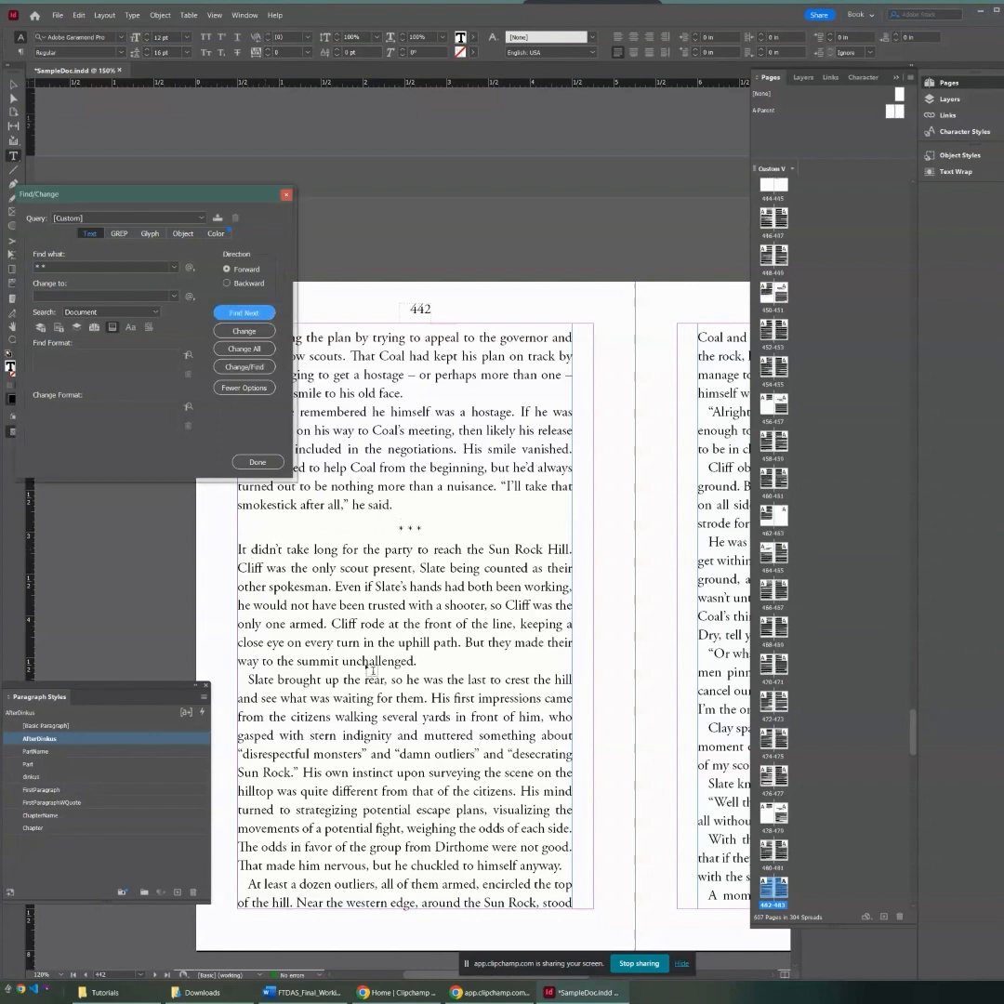
{"action": "left_click", "coordinate": [11, 725]}
{"action": "left_click", "coordinate": [51, 739]}
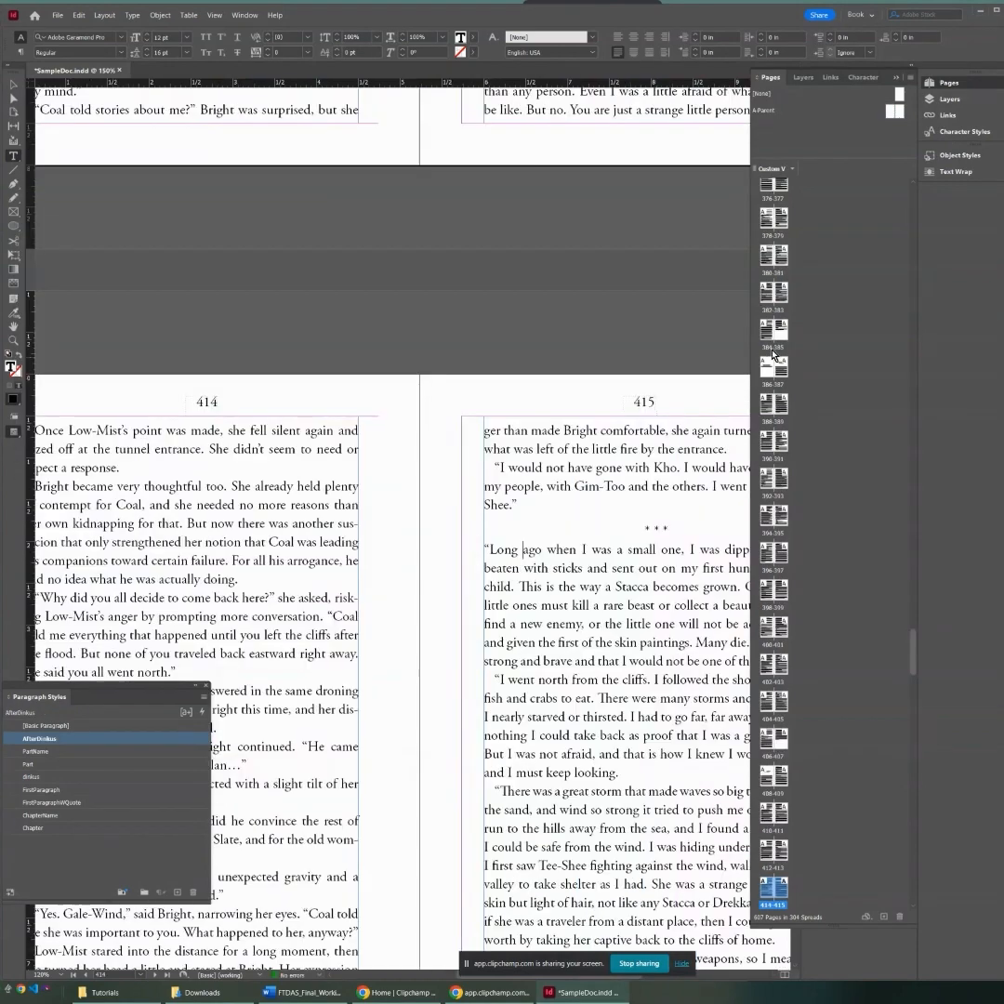
Step: Go to page 385 and check the PART THREE title page and the chapter opening on pages 386 and 387
{"action": "double_click", "coordinate": [781, 336]}
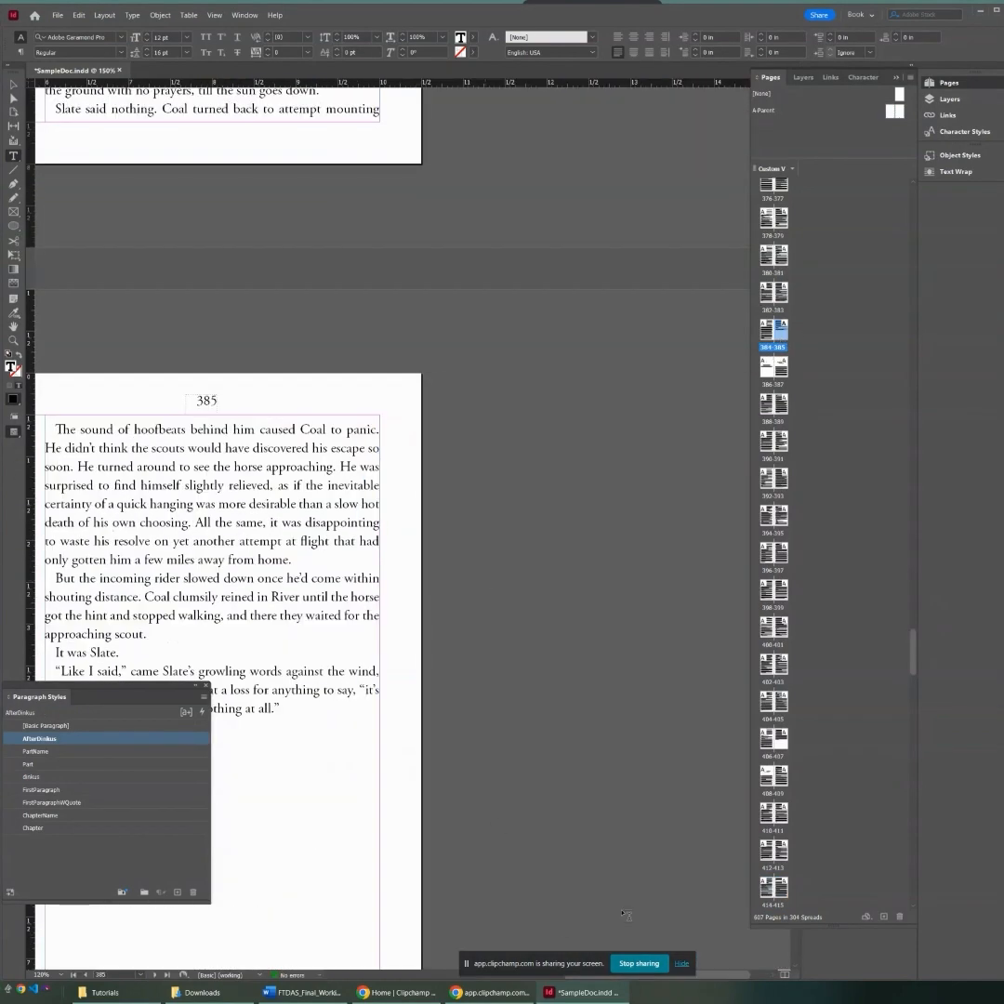
{"action": "scroll", "coordinate": [625, 915], "scroll_direction": "down", "scroll_amount": 4}
{"action": "scroll", "coordinate": [733, 974], "scroll_direction": "left", "scroll_amount": 6}
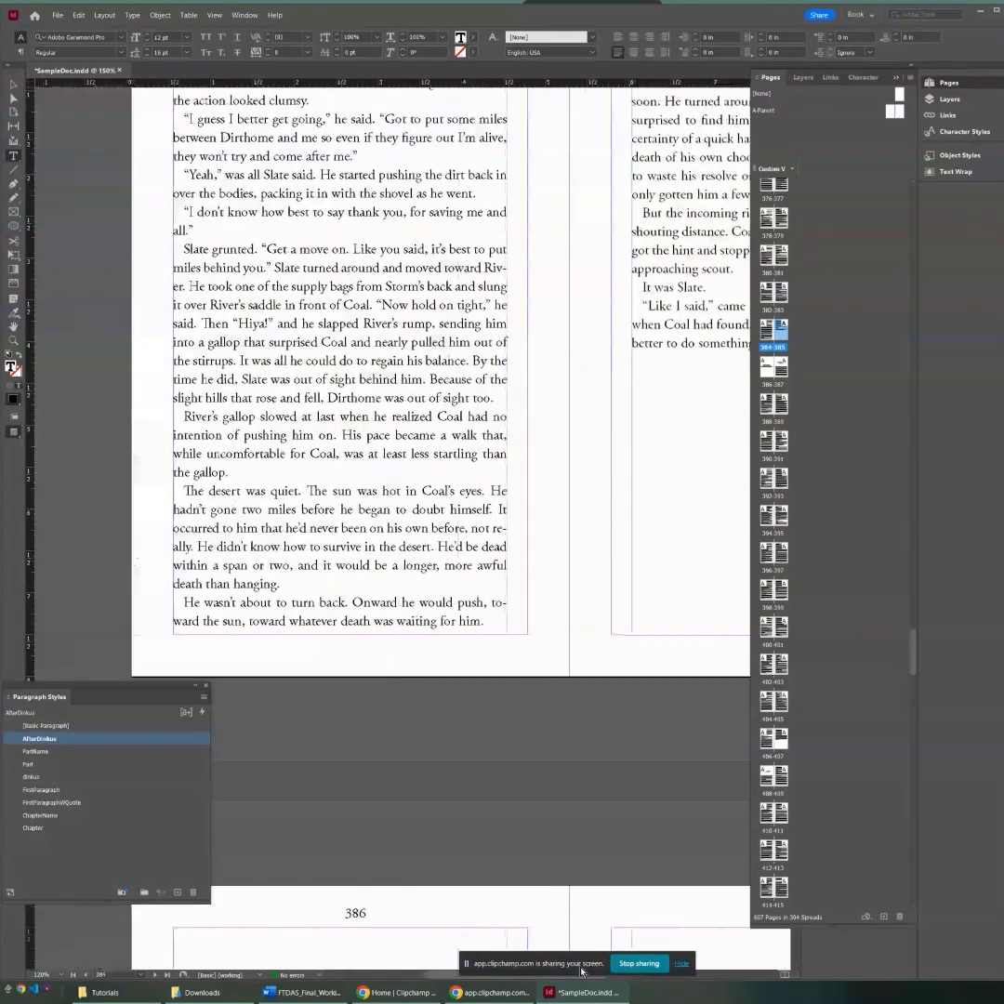
{"action": "scroll", "coordinate": [470, 587], "scroll_direction": "down", "scroll_amount": 7}
{"action": "scroll", "coordinate": [470, 587], "scroll_direction": "down", "scroll_amount": 1}
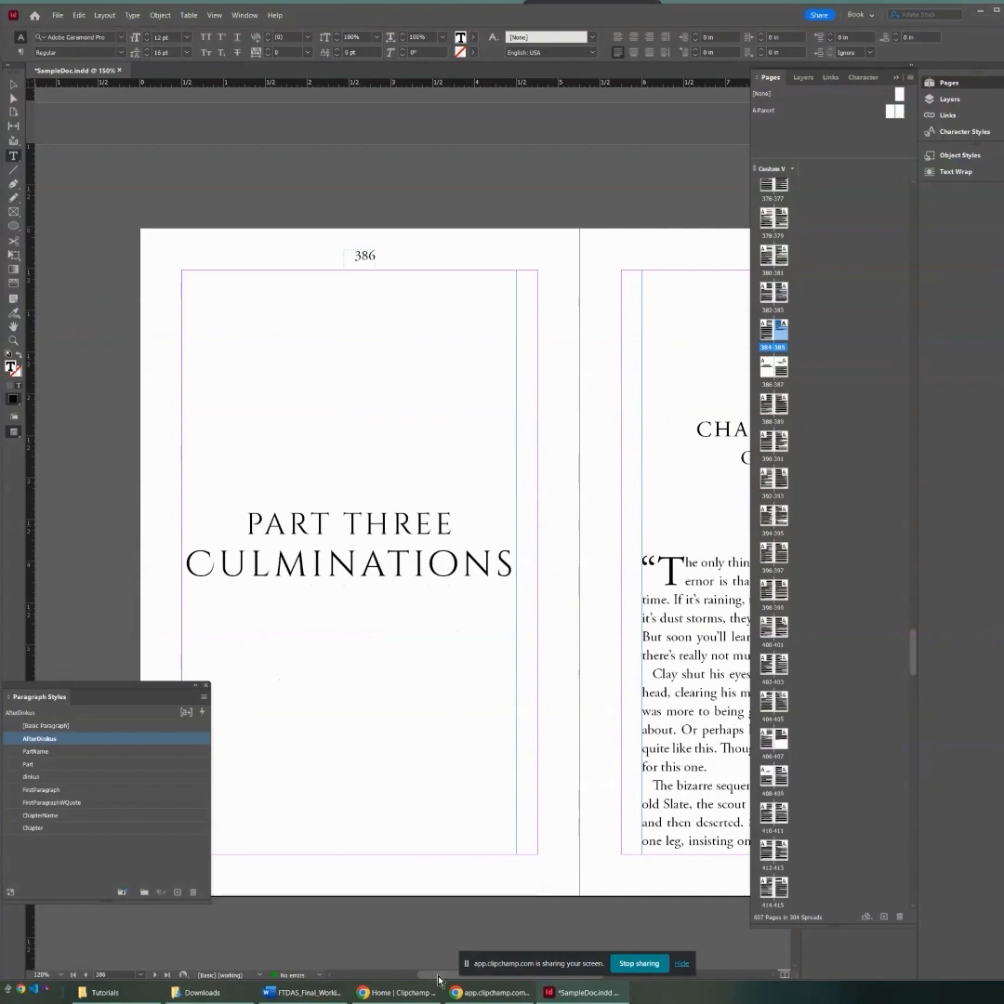
{"action": "left_click_drag", "start_coordinate": [438, 979], "coordinate": [462, 979]}
{"action": "scroll", "coordinate": [539, 700], "scroll_direction": "down", "scroll_amount": 1}
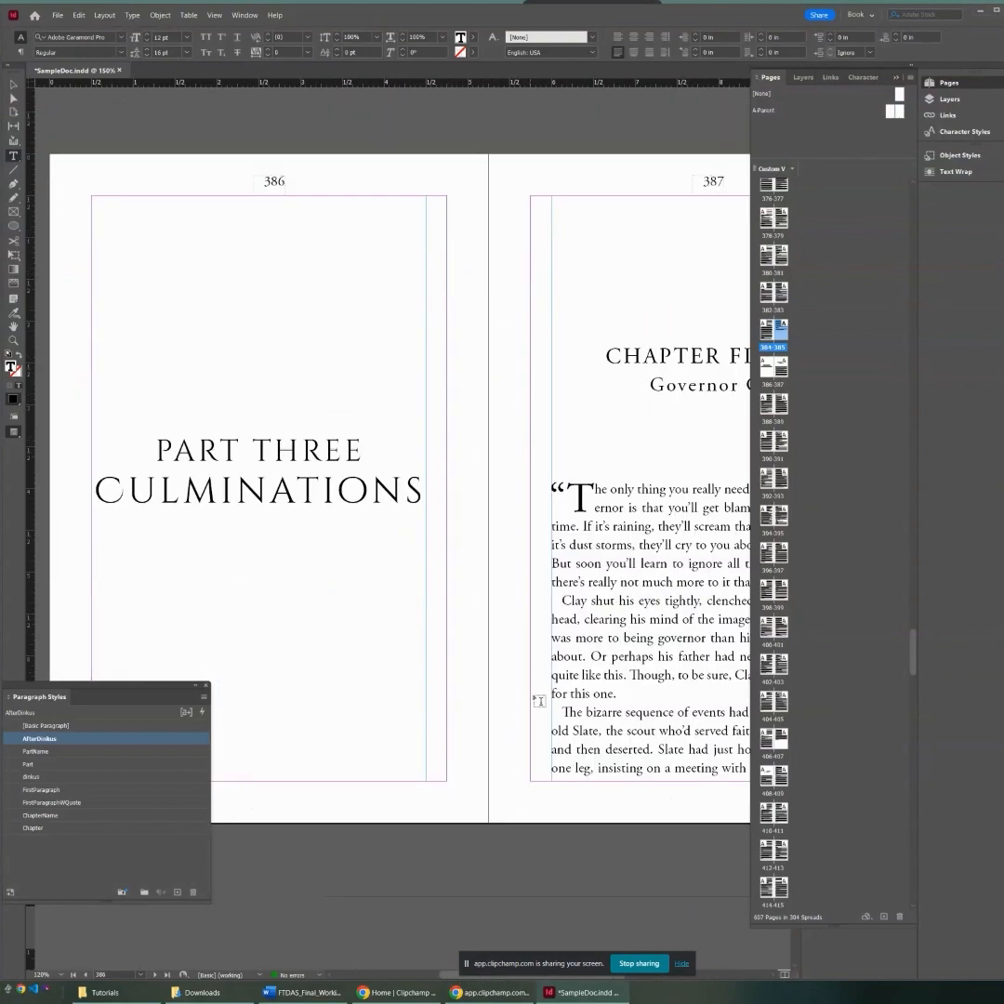
Step: Delete the empty lines on blank page 528 and at the end of page 527, before the CHAPTER TWENTY-FIVE heading
{"action": "scroll", "coordinate": [539, 701], "scroll_direction": "down", "scroll_amount": 15}
{"action": "left_click", "coordinate": [906, 830]}
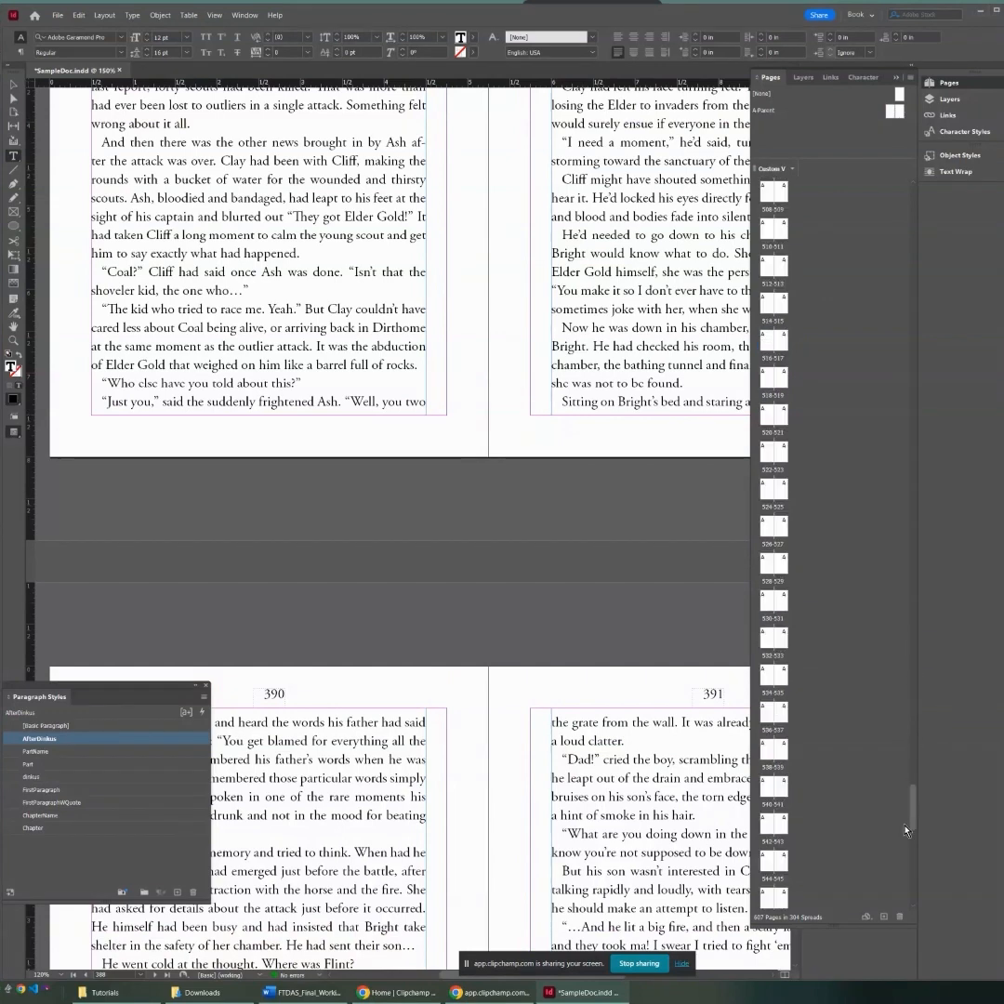
{"action": "scroll", "coordinate": [906, 830], "scroll_direction": "down", "scroll_amount": 3}
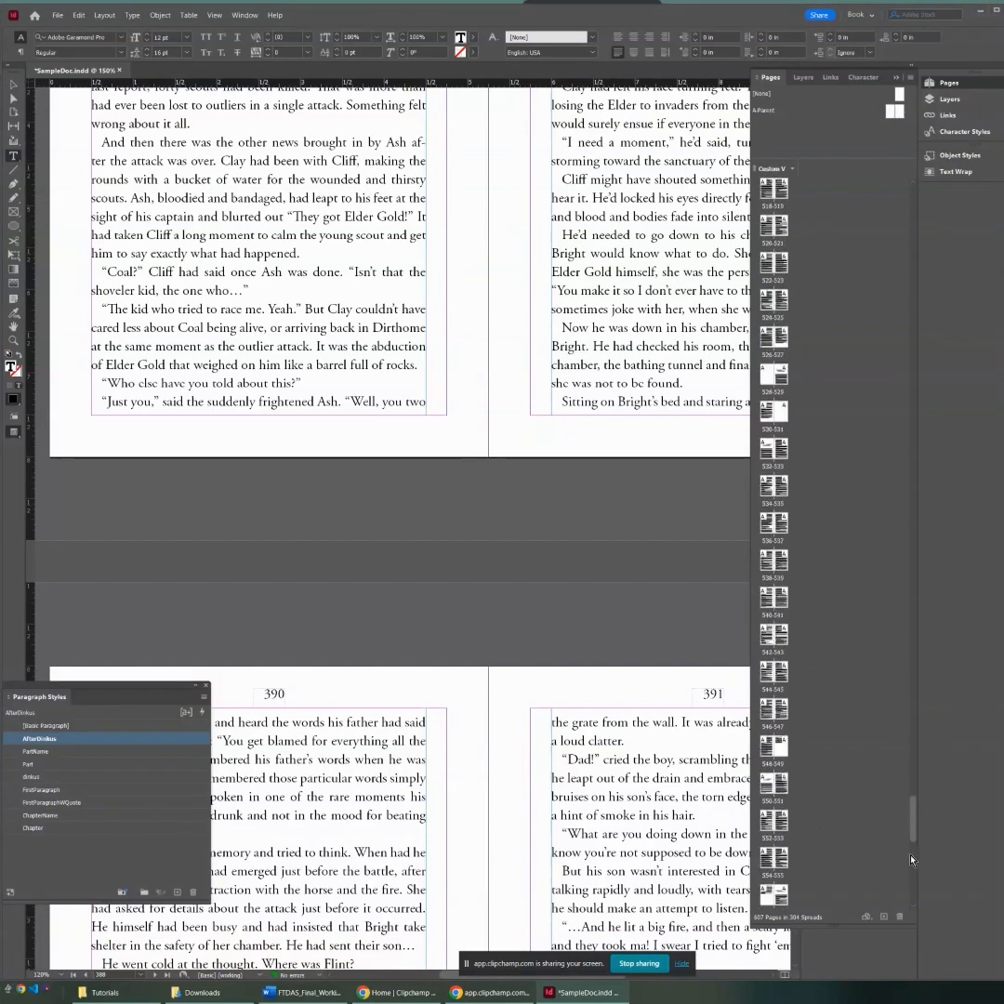
{"action": "scroll", "coordinate": [910, 860], "scroll_direction": "up", "scroll_amount": 7}
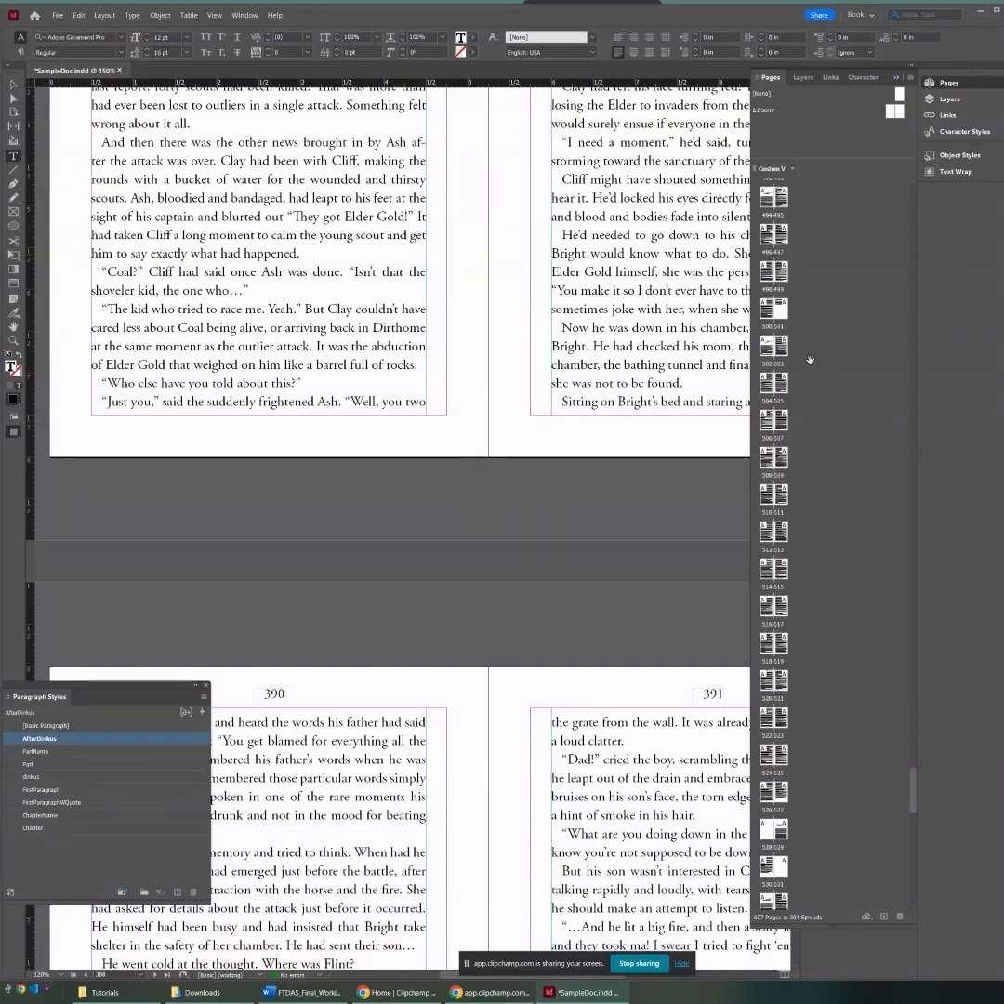
{"action": "double_click", "coordinate": [774, 869]}
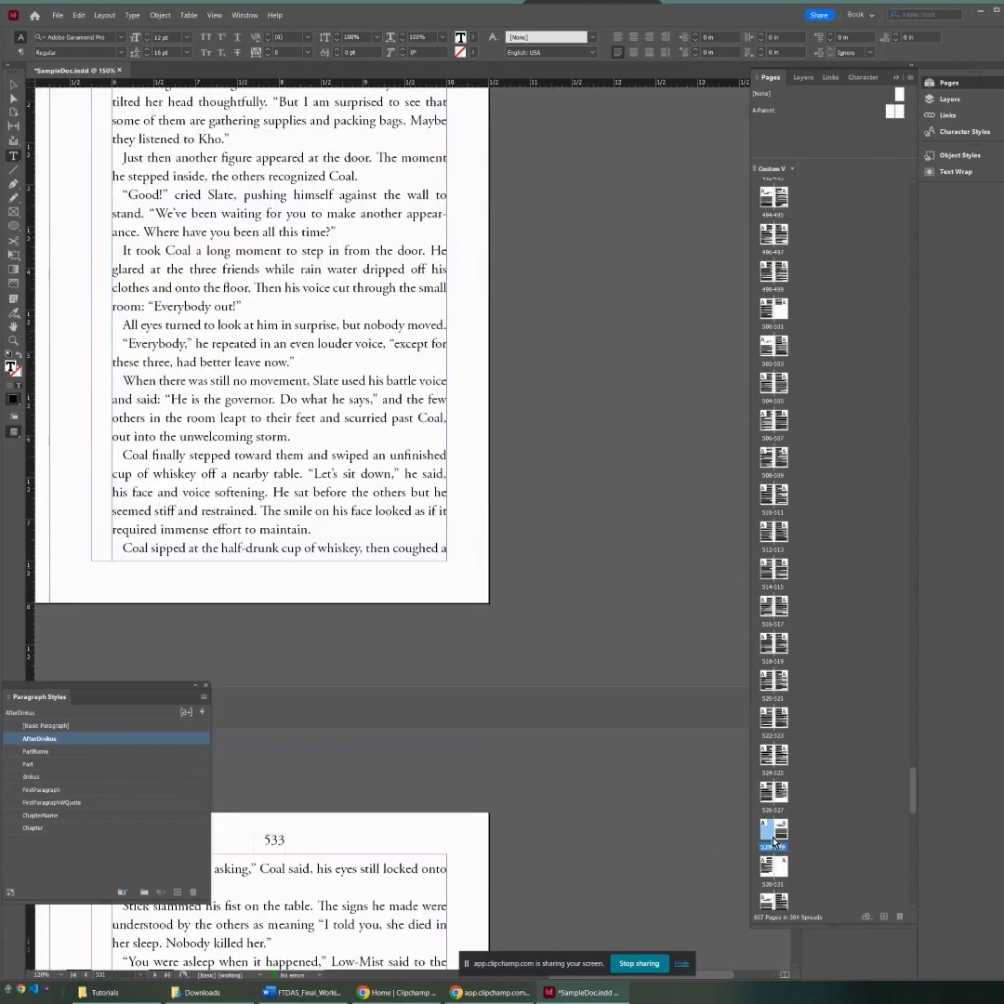
{"action": "double_click", "coordinate": [773, 825]}
{"action": "left_click", "coordinate": [338, 468]}
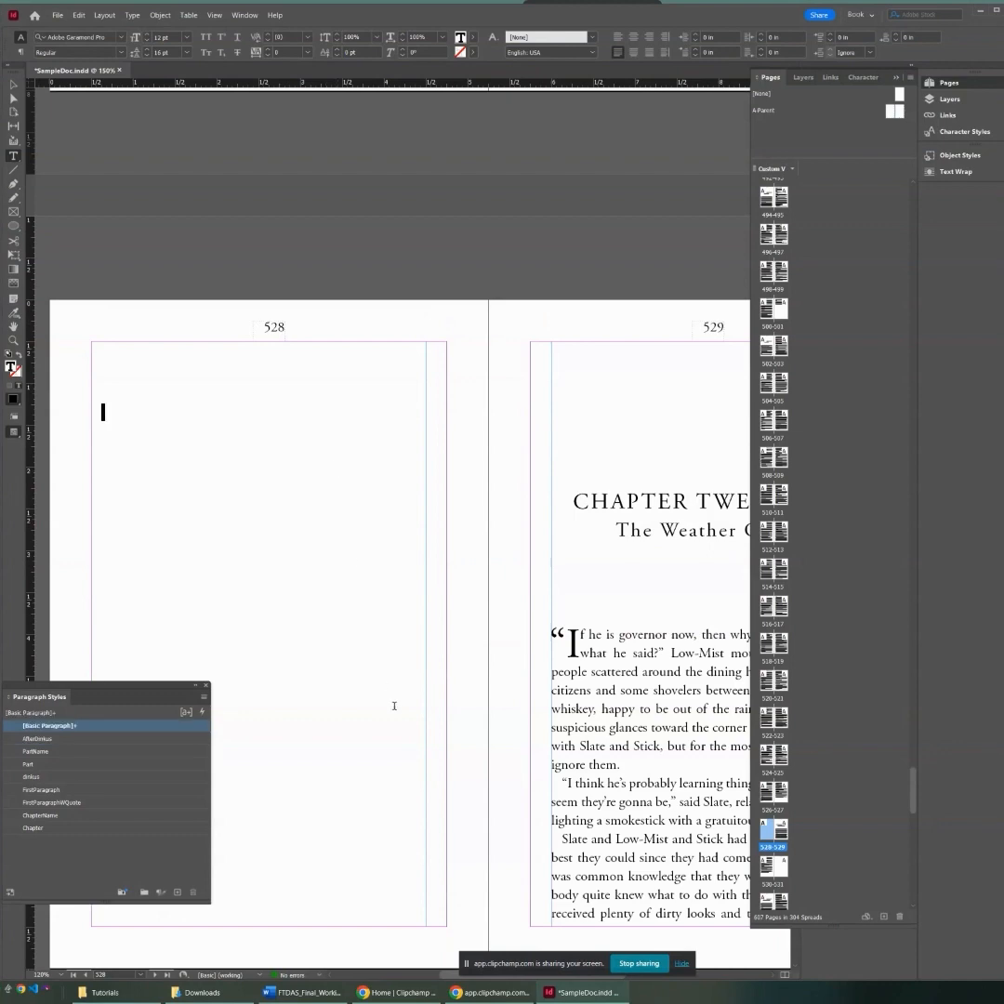
{"action": "key", "text": "Right"}
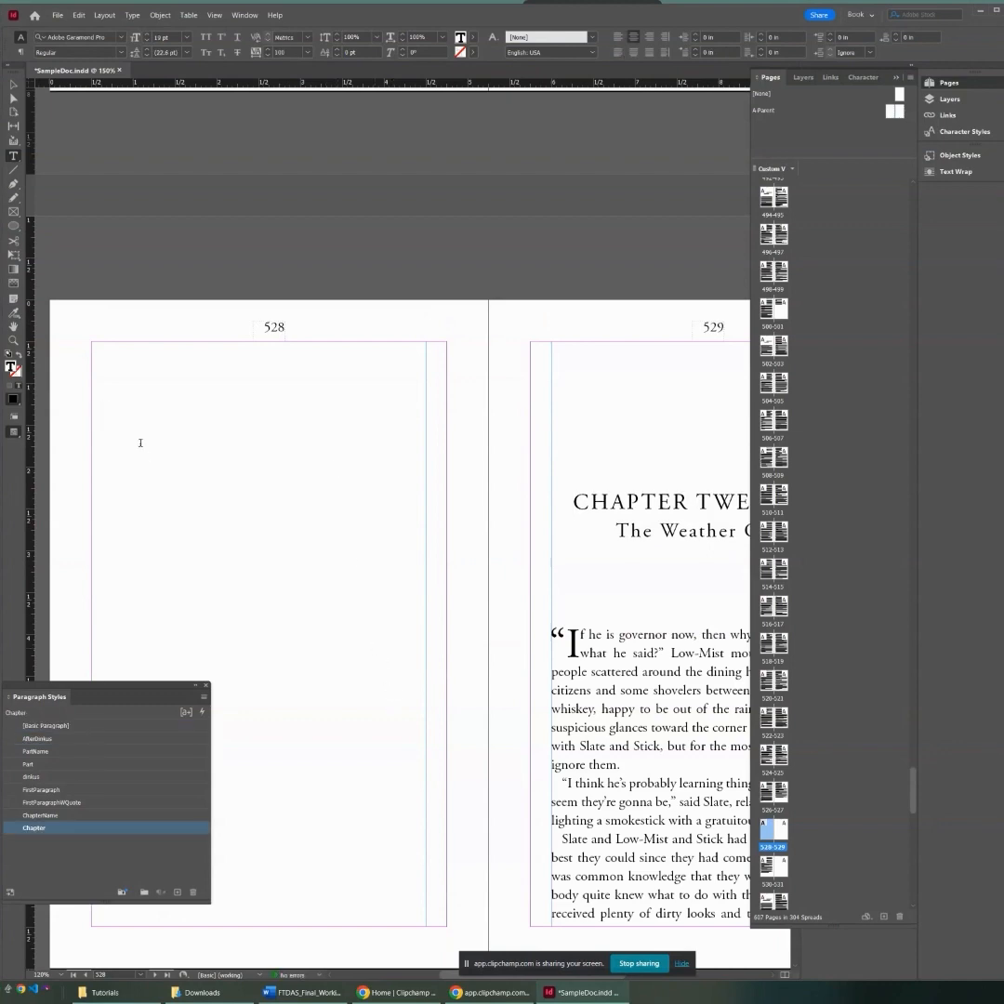
{"action": "left_click", "coordinate": [186, 490]}
{"action": "scroll", "coordinate": [191, 502], "scroll_direction": "up", "scroll_amount": 5}
{"action": "key", "text": "Delete"}
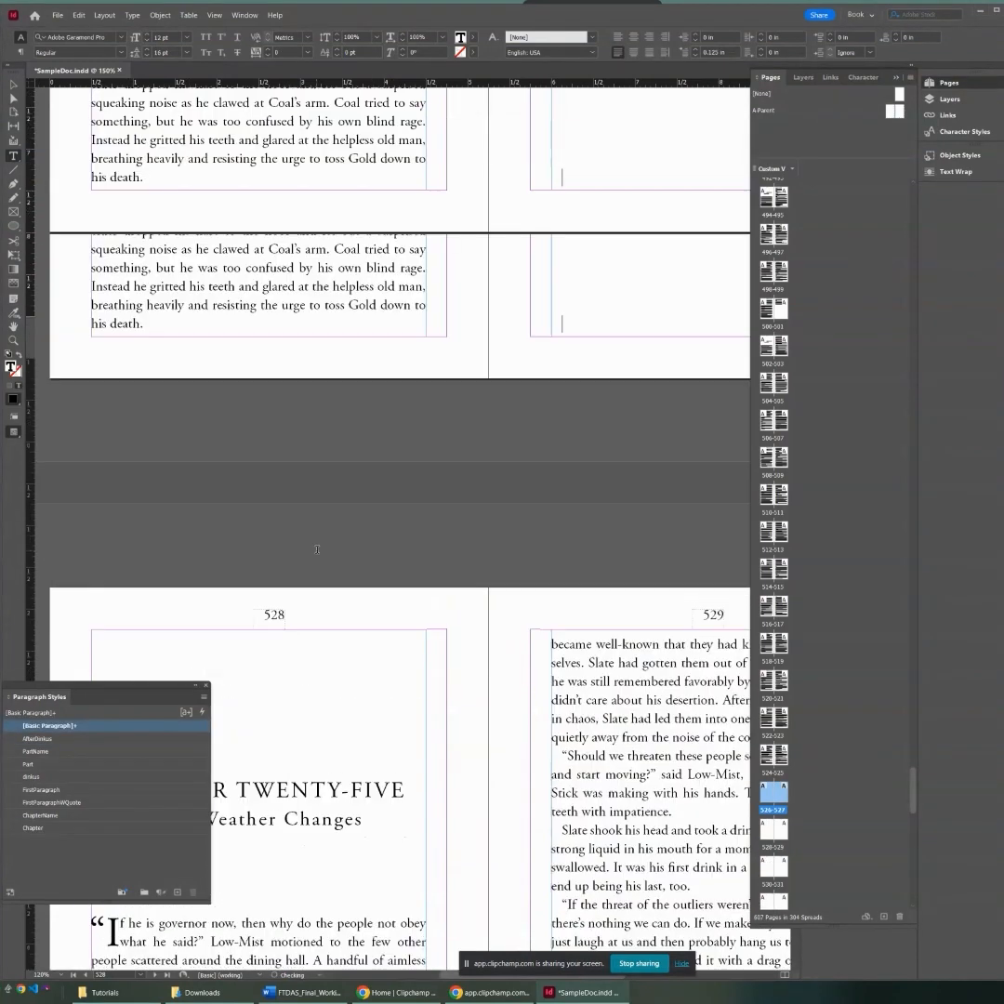
{"action": "scroll", "coordinate": [317, 550], "scroll_direction": "up", "scroll_amount": 3}
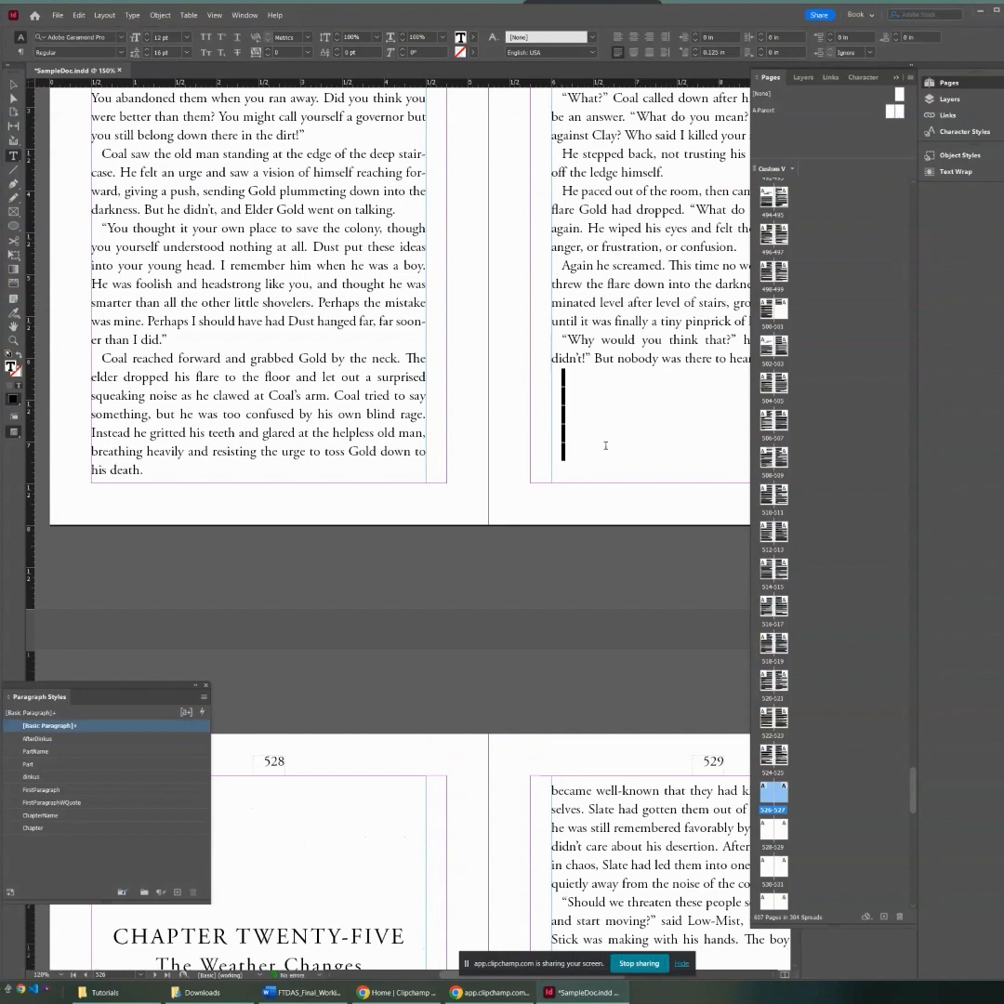
{"action": "key", "text": "BackSpace"}
Step: Go to page 493 and delete the blank lines below its single line of text
{"action": "double_click", "coordinate": [780, 204]}
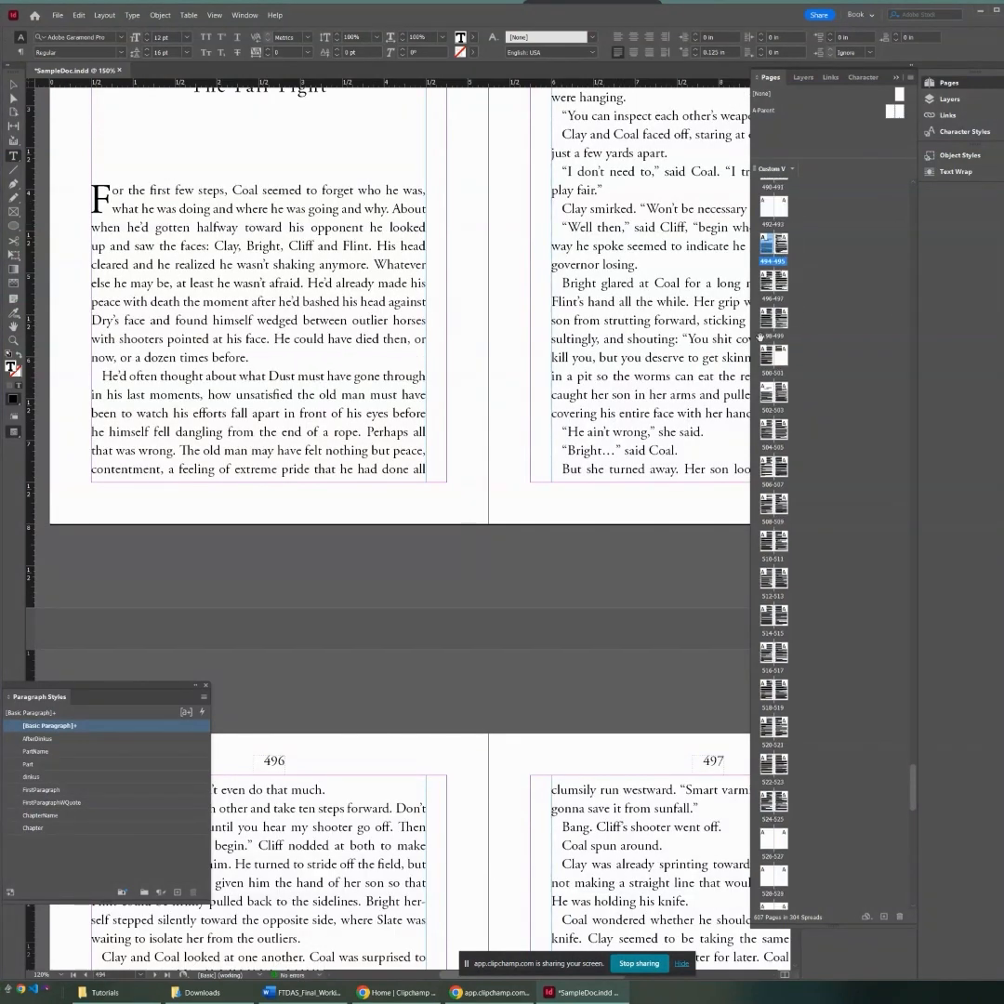
{"action": "scroll", "coordinate": [653, 579], "scroll_direction": "up", "scroll_amount": 20}
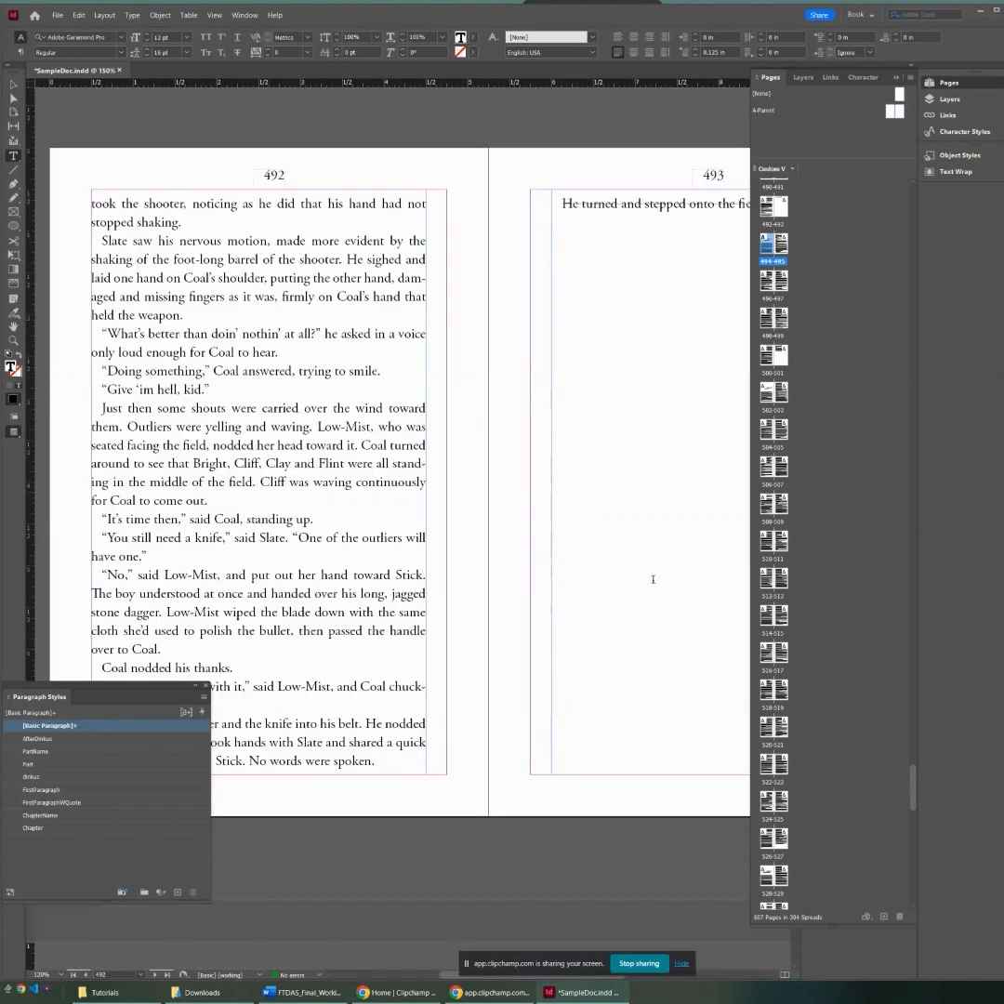
{"action": "left_click_drag", "start_coordinate": [577, 381], "coordinate": [581, 286]}
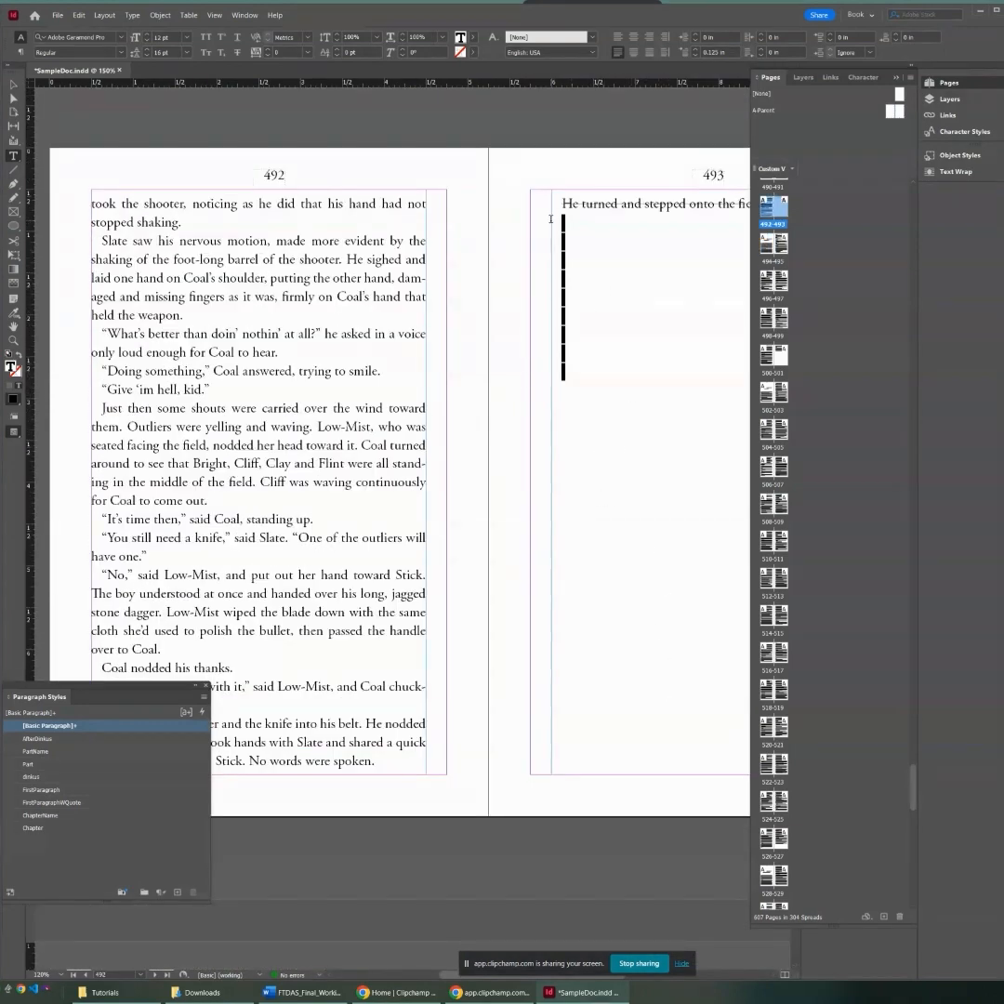
{"action": "key", "text": "BackSpace"}
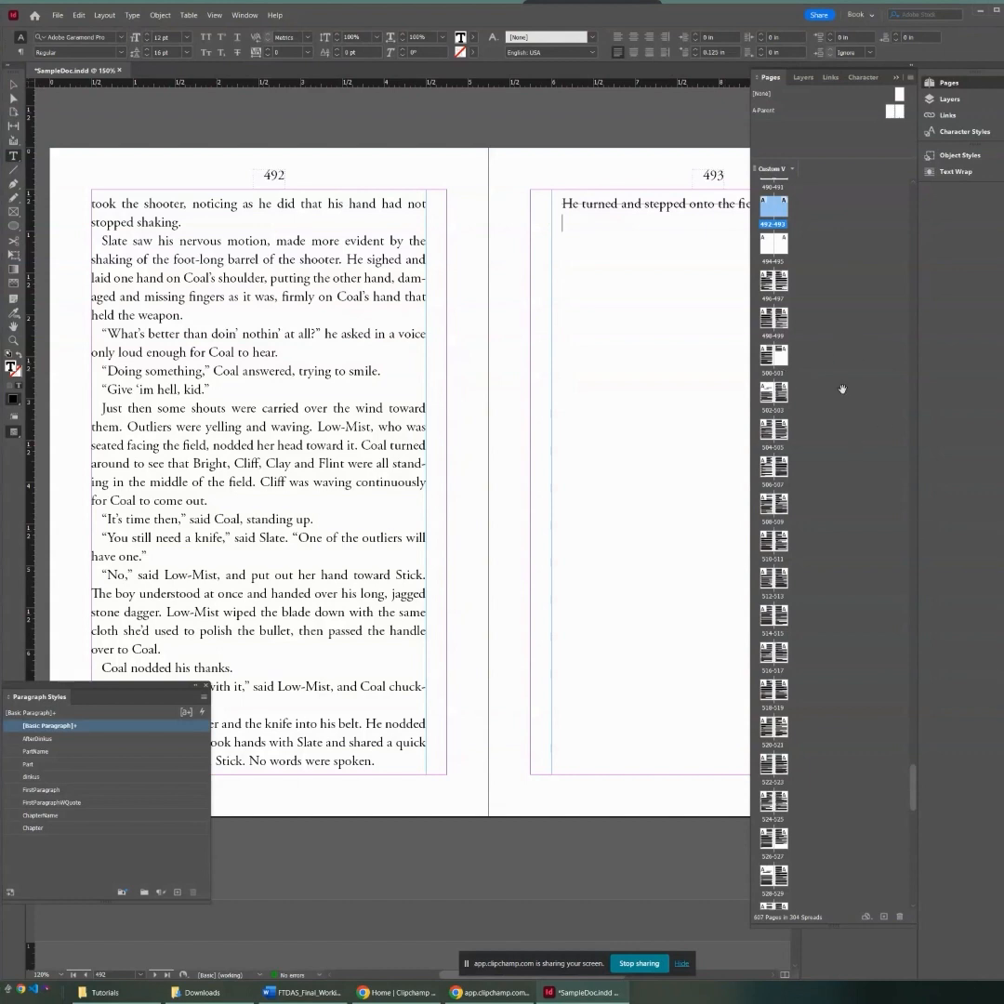
Step: Go to page 7 and select the empty lines after its last paragraph
{"action": "left_click_drag", "start_coordinate": [912, 791], "coordinate": [910, 203]}
{"action": "left_click", "coordinate": [780, 314]}
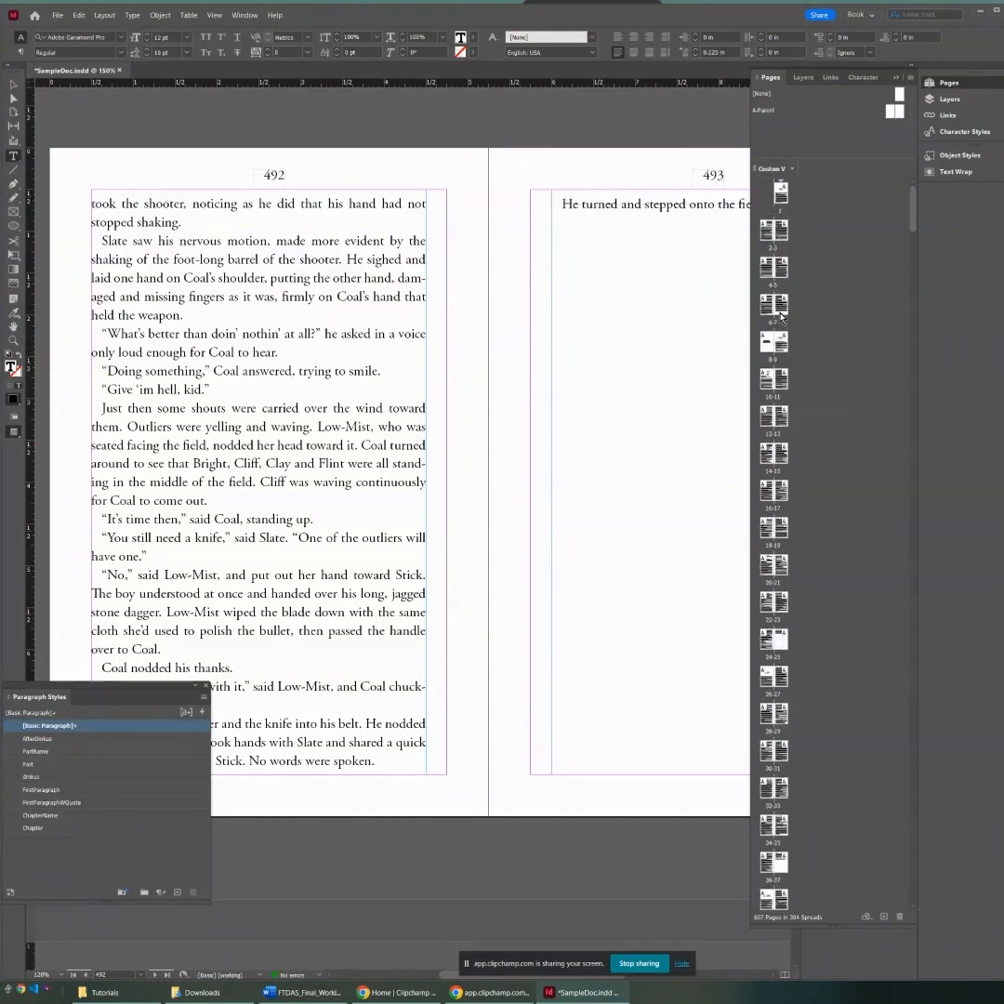
{"action": "double_click", "coordinate": [781, 314]}
{"action": "left_click", "coordinate": [313, 714]}
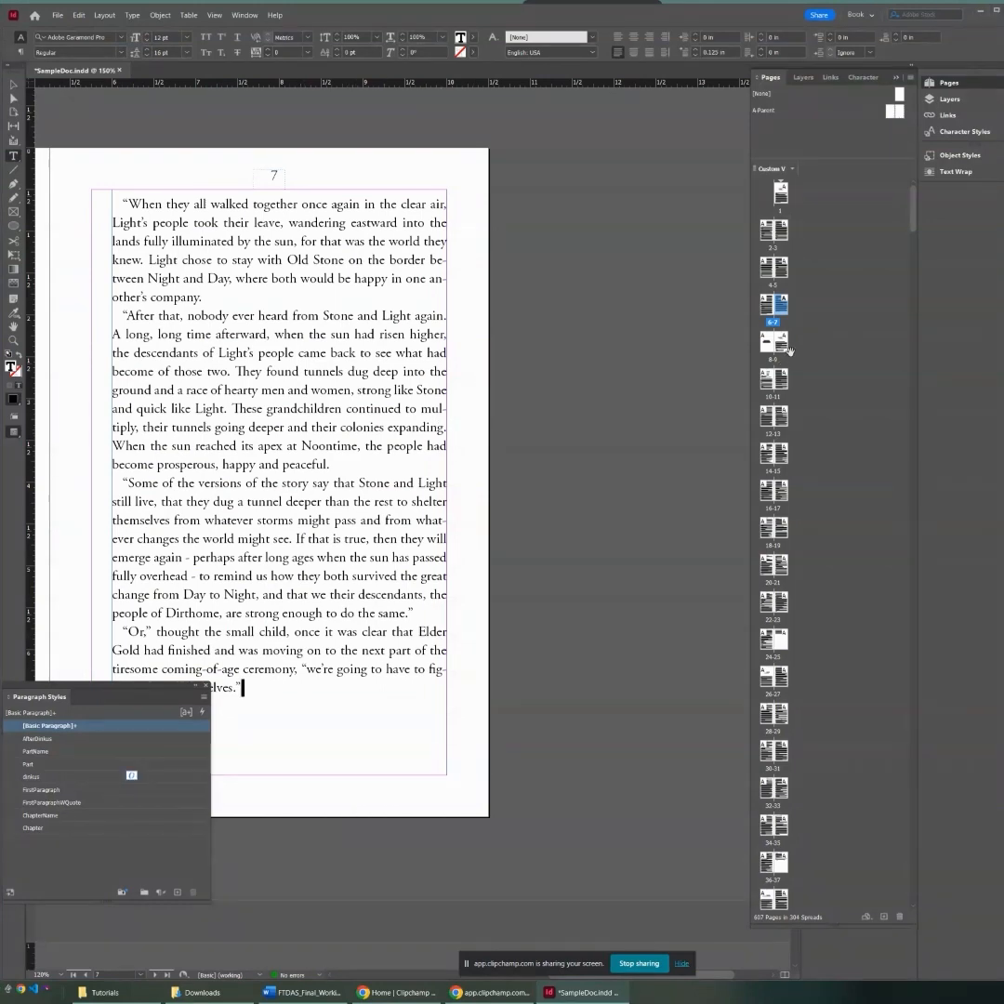
Step: Delete the empty lines after the last paragraph on page 25, and go to the end of the text on page 37
{"action": "double_click", "coordinate": [785, 643]}
{"action": "left_click_drag", "start_coordinate": [336, 311], "coordinate": [435, 603]}
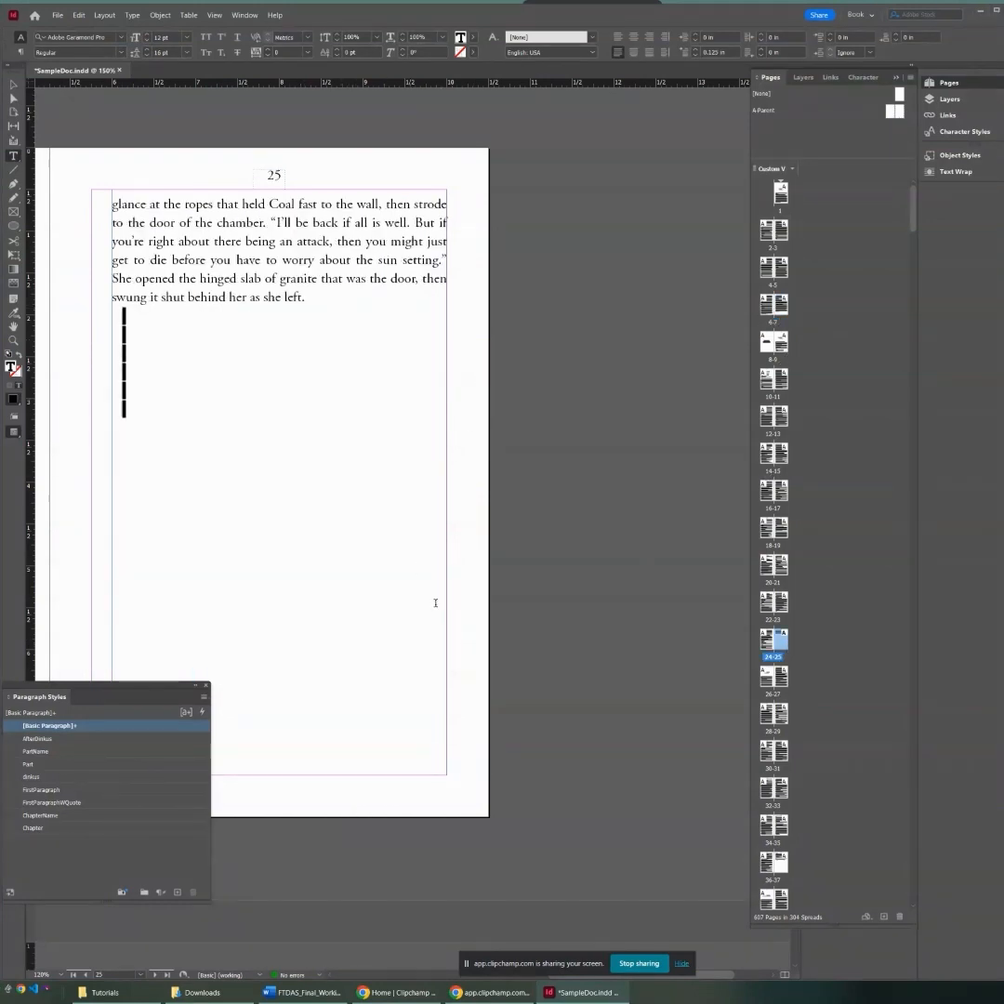
{"action": "key", "text": "Delete"}
{"action": "scroll", "coordinate": [807, 690], "scroll_direction": "down", "scroll_amount": 2}
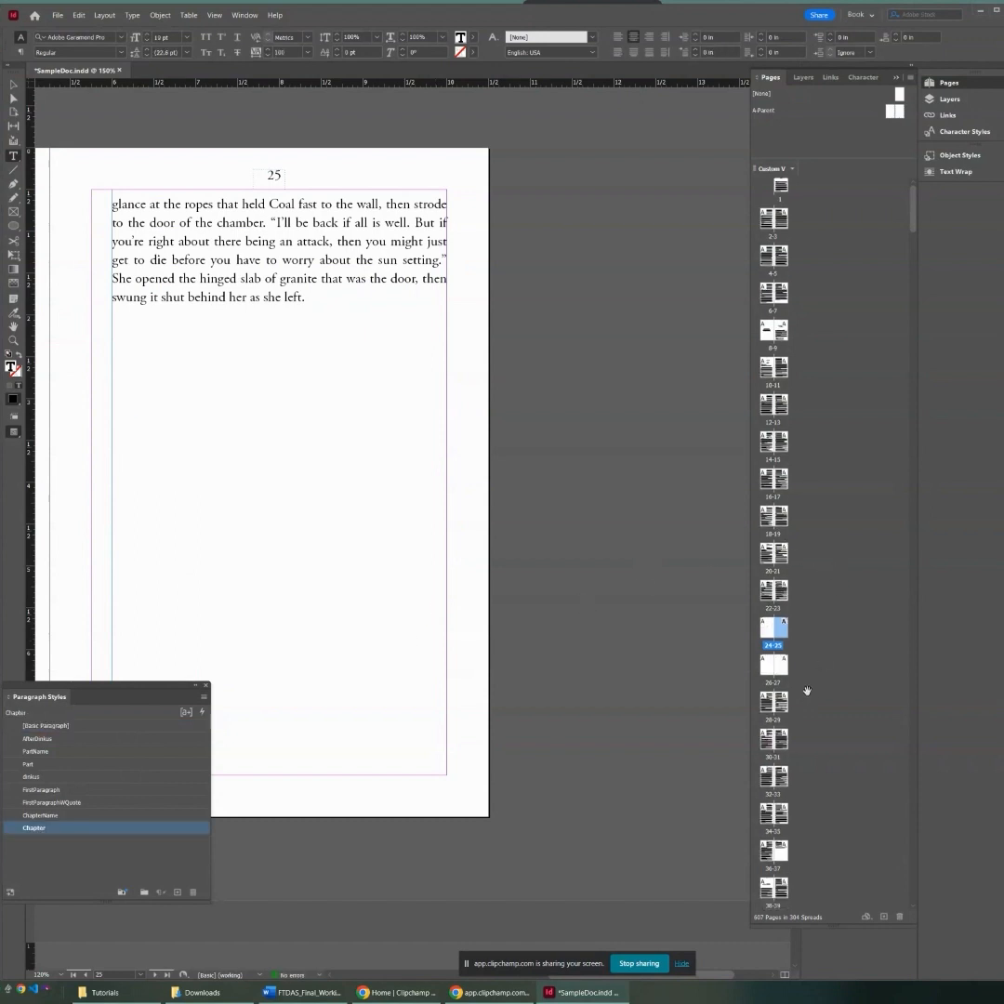
{"action": "double_click", "coordinate": [786, 821]}
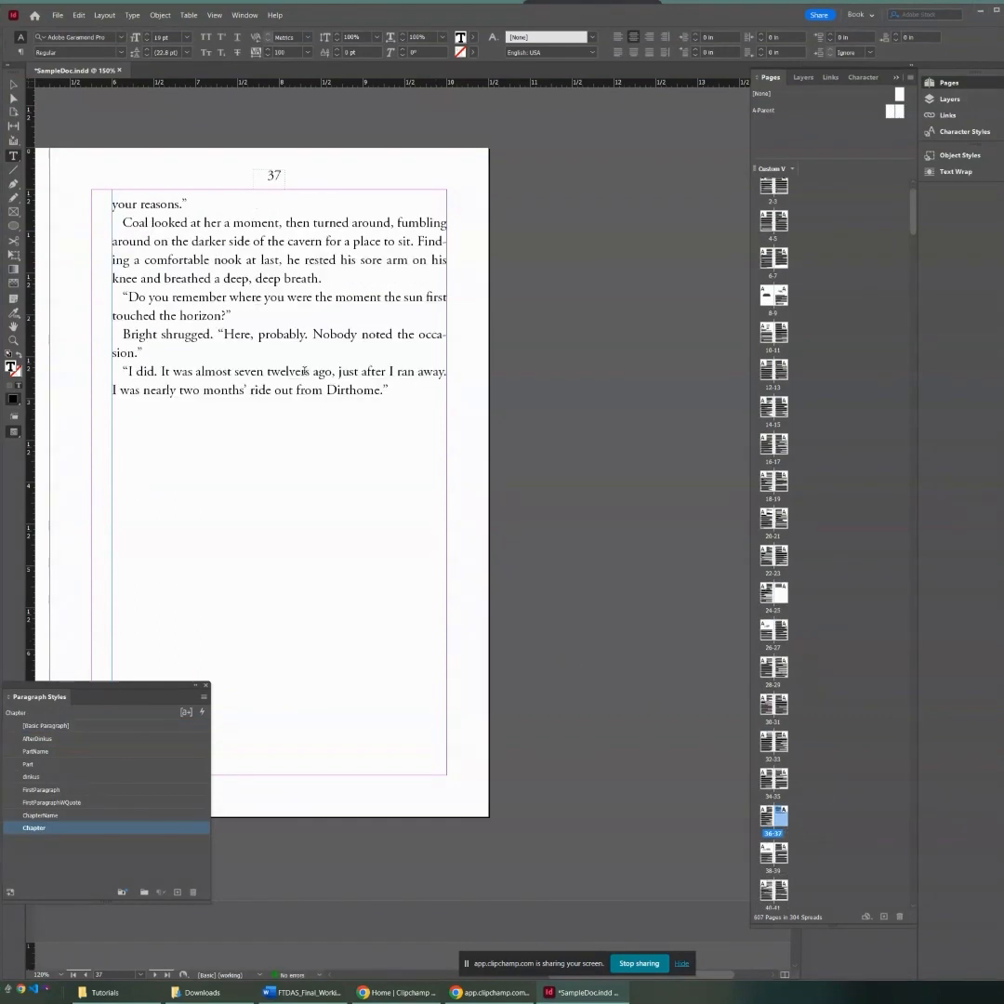
{"action": "left_click", "coordinate": [401, 428]}
{"action": "scroll", "coordinate": [768, 777], "scroll_direction": "down", "scroll_amount": 6}
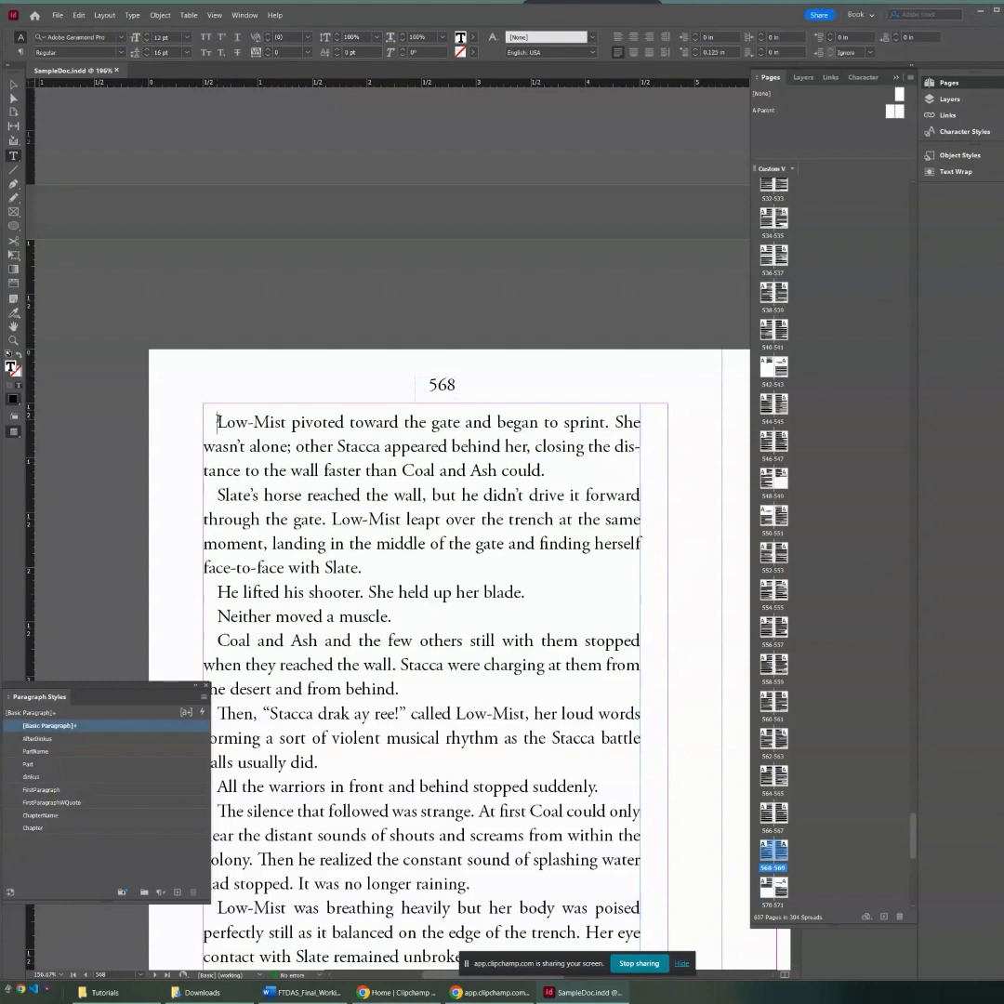
Step: Reapply the [Basic Paragraph] style to the first paragraph on page 568, clearing its overrides
{"action": "left_click_drag", "start_coordinate": [218, 421], "coordinate": [410, 446]}
{"action": "left_click", "coordinate": [640, 436]}
{"action": "left_click", "coordinate": [620, 446]}
{"action": "left_click", "coordinate": [616, 449]}
{"action": "left_click", "coordinate": [49, 727], "text": "alt"}
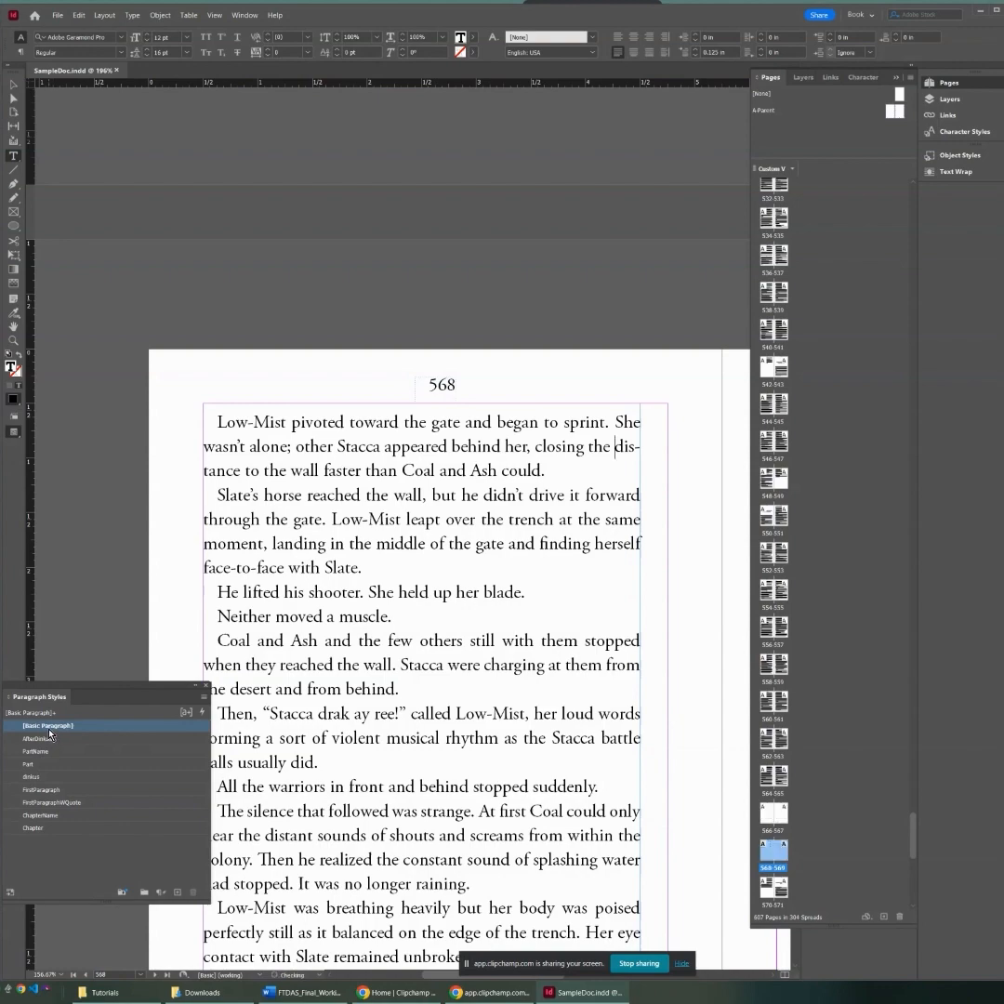
Step: Try turning off hyphenation in the [Basic Paragraph] style
{"action": "double_click", "coordinate": [48, 727]}
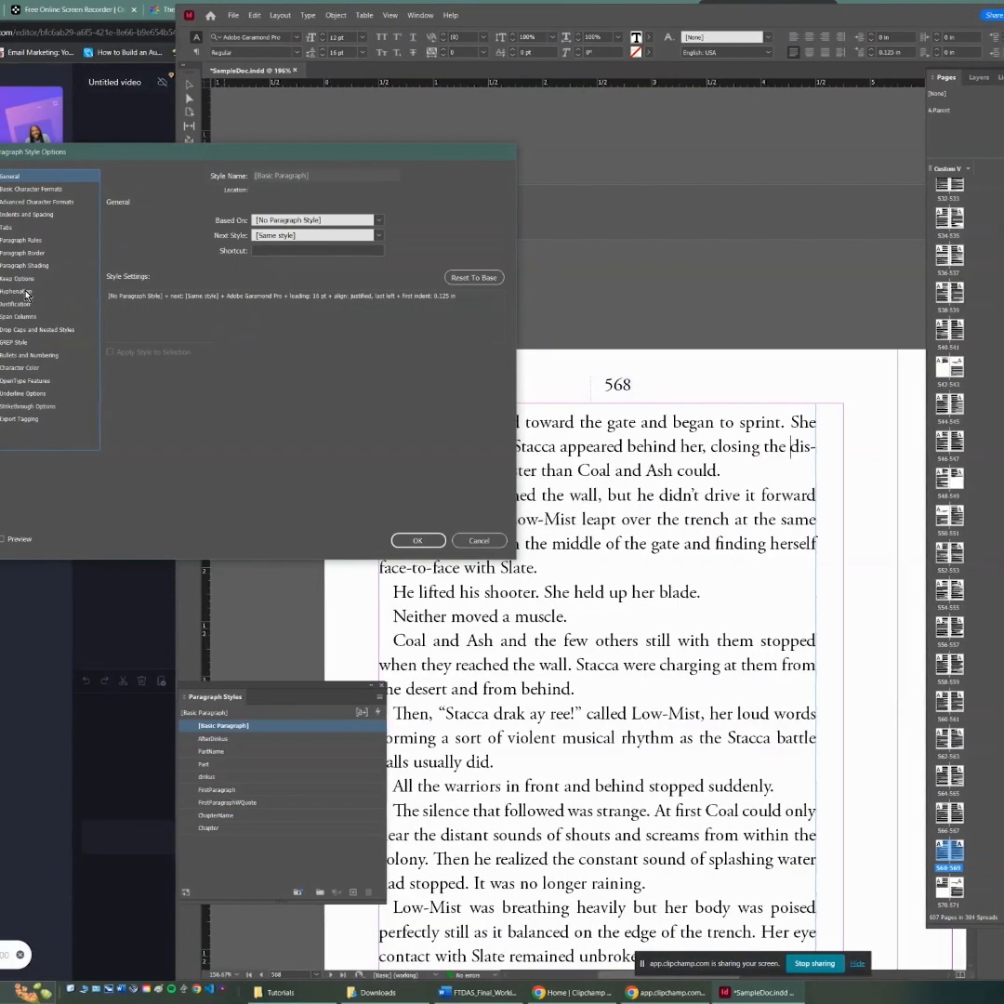
{"action": "left_click", "coordinate": [26, 291]}
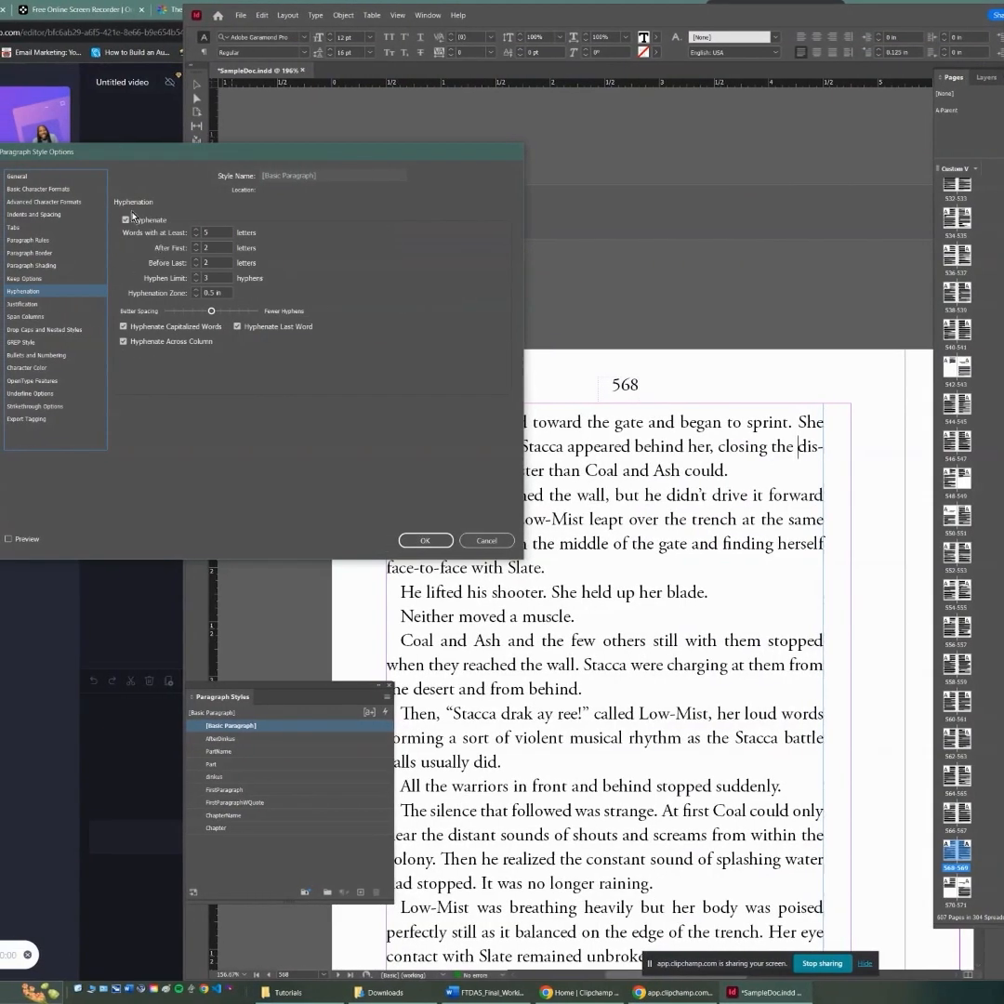
{"action": "left_click", "coordinate": [129, 218]}
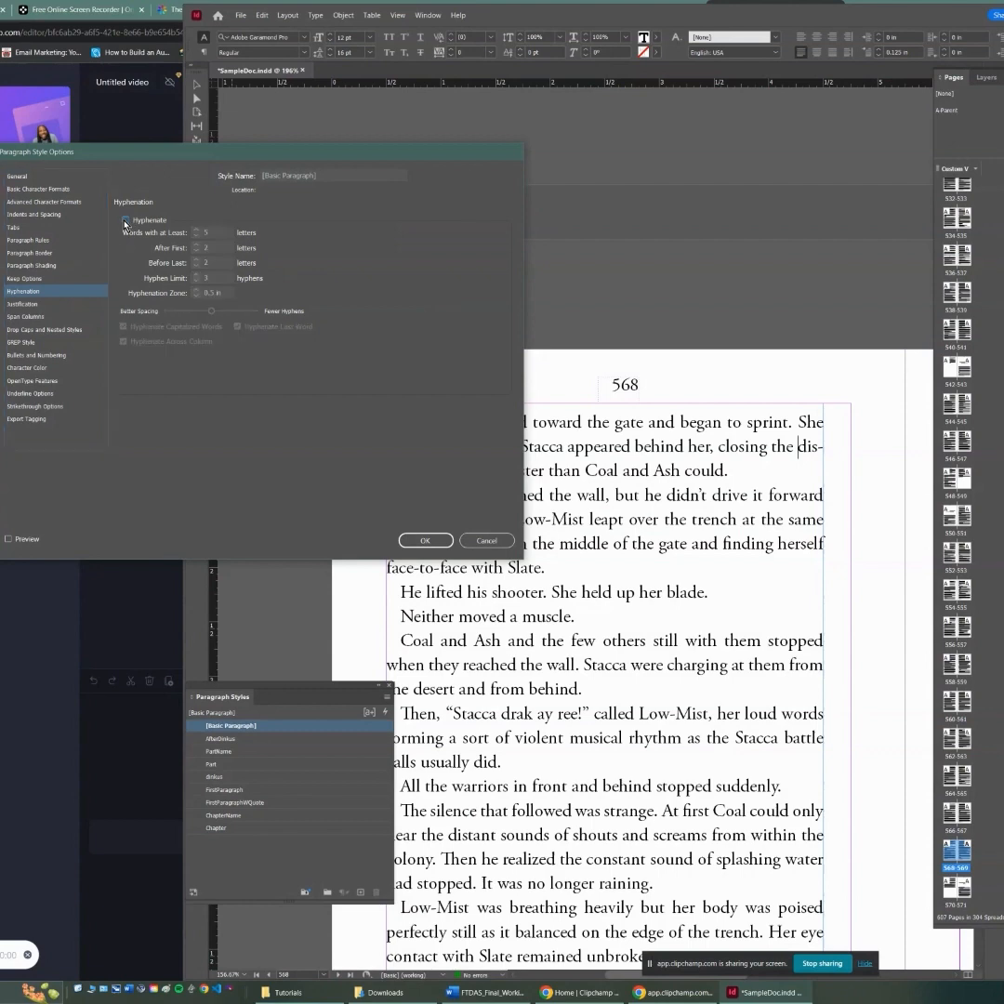
{"action": "left_click", "coordinate": [428, 543]}
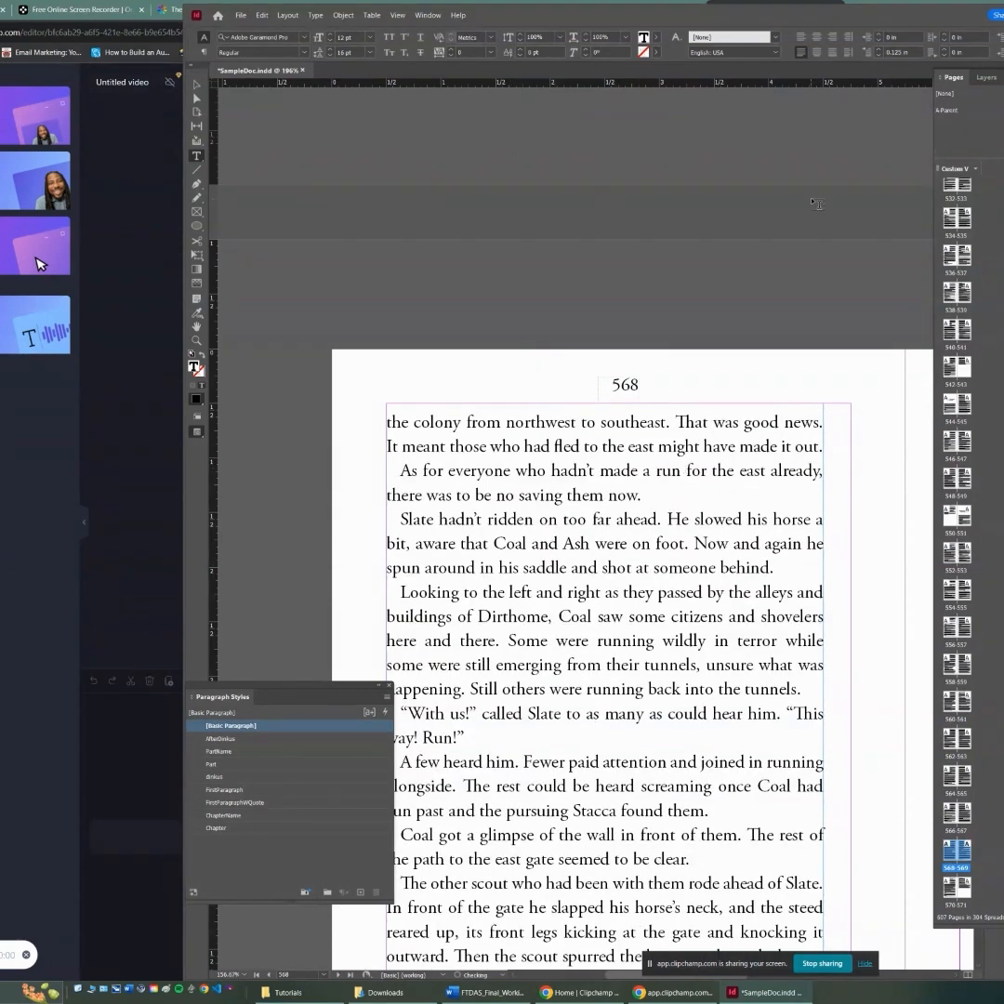
Step: Check the text flow on pages 568 to 570 and undo the hyphenation change
{"action": "scroll", "coordinate": [774, 499], "scroll_direction": "down", "scroll_amount": 3}
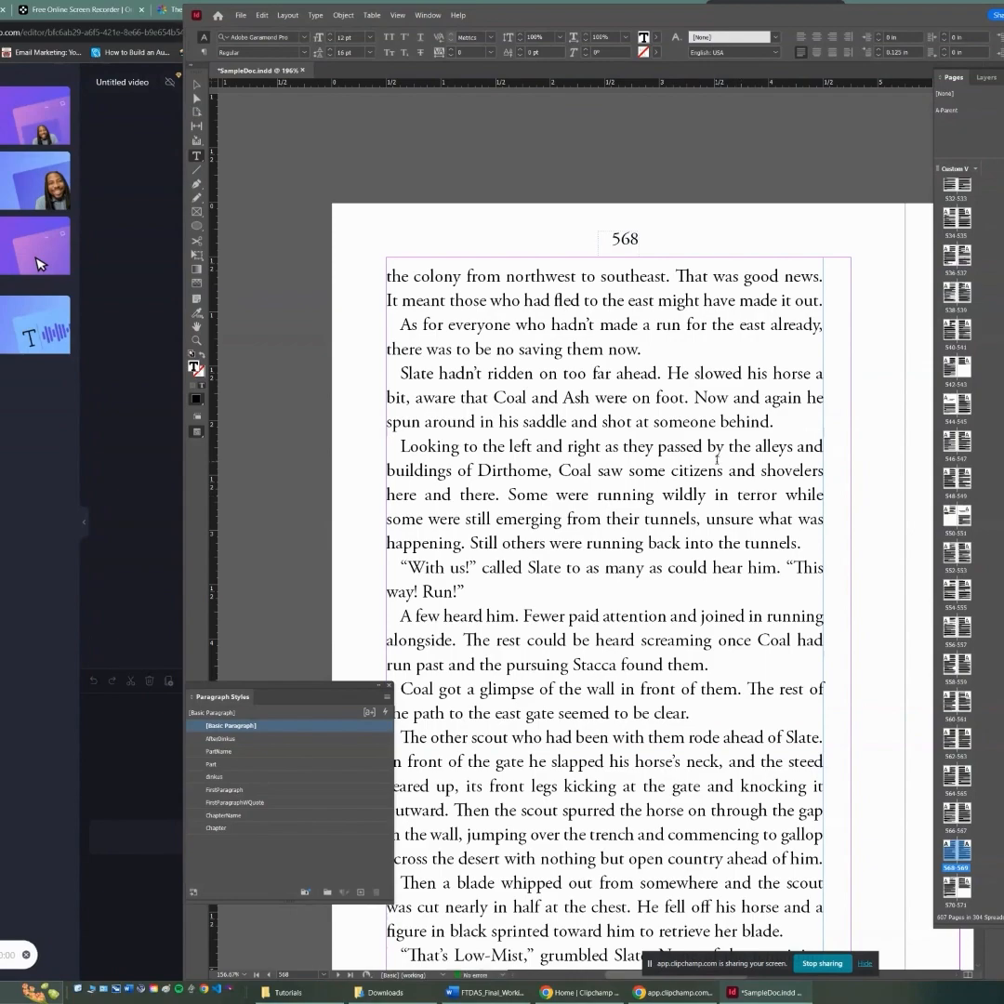
{"action": "scroll", "coordinate": [716, 458], "scroll_direction": "down", "scroll_amount": 9}
{"action": "scroll", "coordinate": [687, 618], "scroll_direction": "down", "scroll_amount": 15}
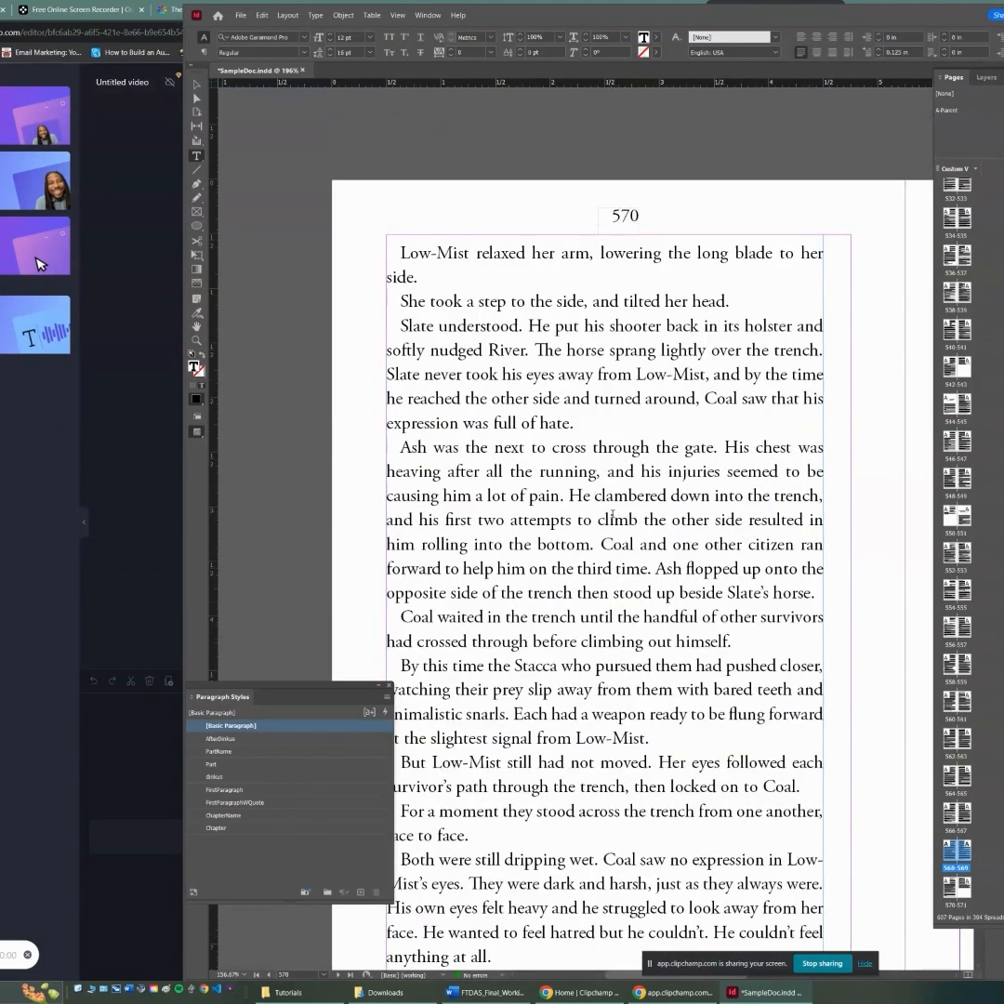
{"action": "left_click", "coordinate": [613, 518]}
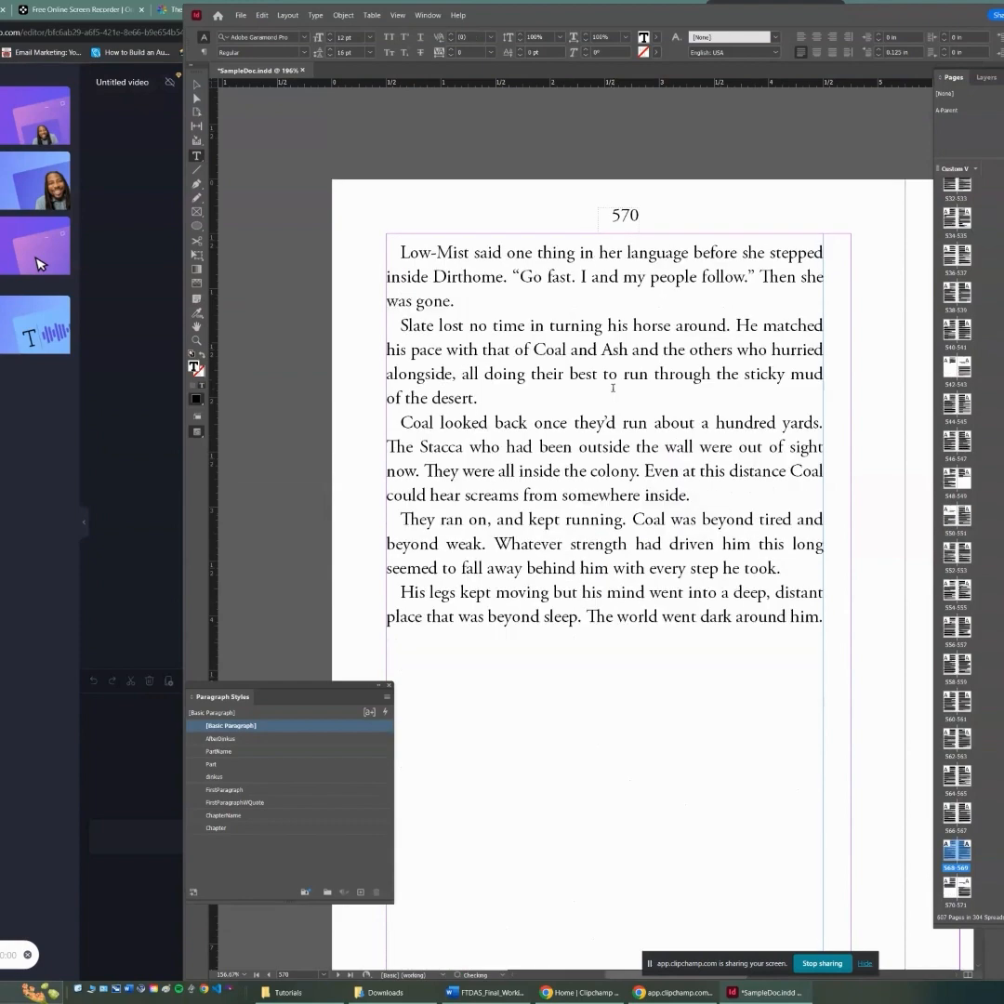
{"action": "scroll", "coordinate": [613, 389], "scroll_direction": "up", "scroll_amount": 1}
{"action": "scroll", "coordinate": [613, 388], "scroll_direction": "up", "scroll_amount": 20}
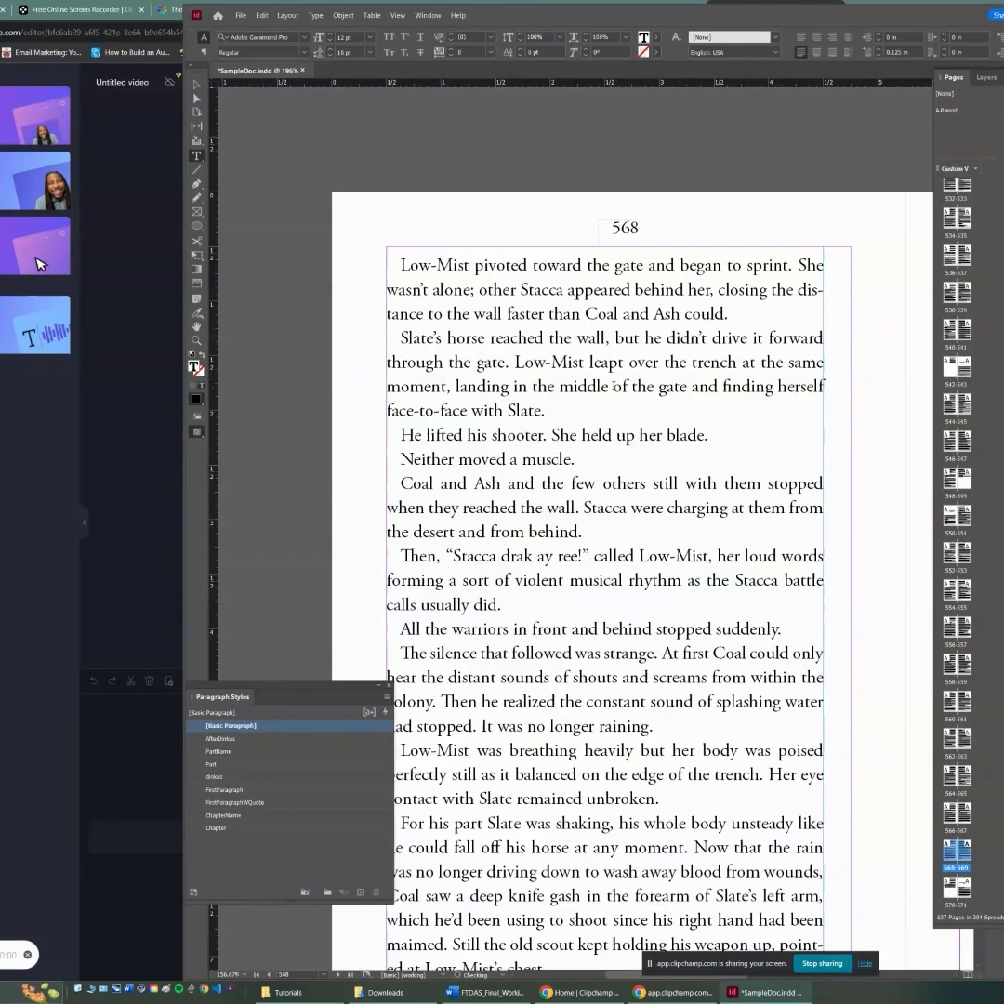
Step: Limit hyphenation in the [Basic Paragraph] style to words with at least 8 letters, breaking after the first 4 letters
{"action": "double_click", "coordinate": [227, 727]}
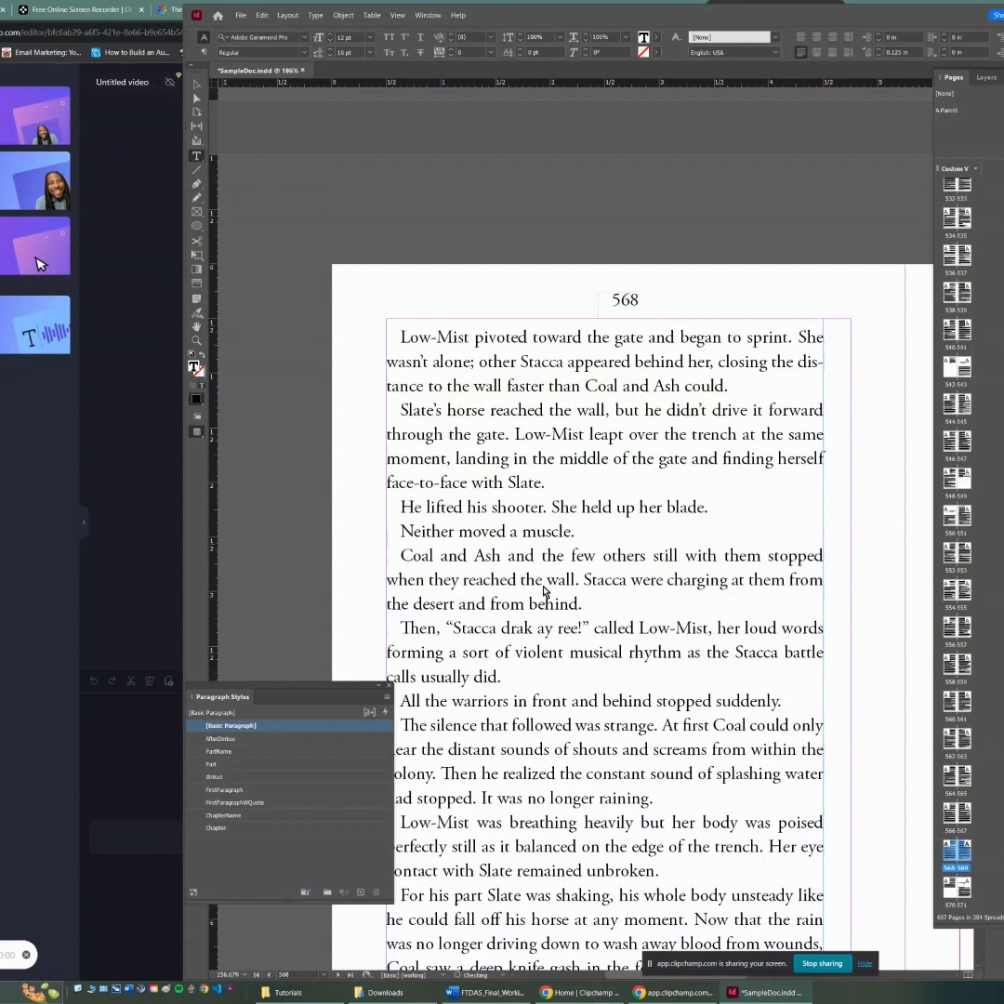
{"action": "left_click", "coordinate": [28, 290]}
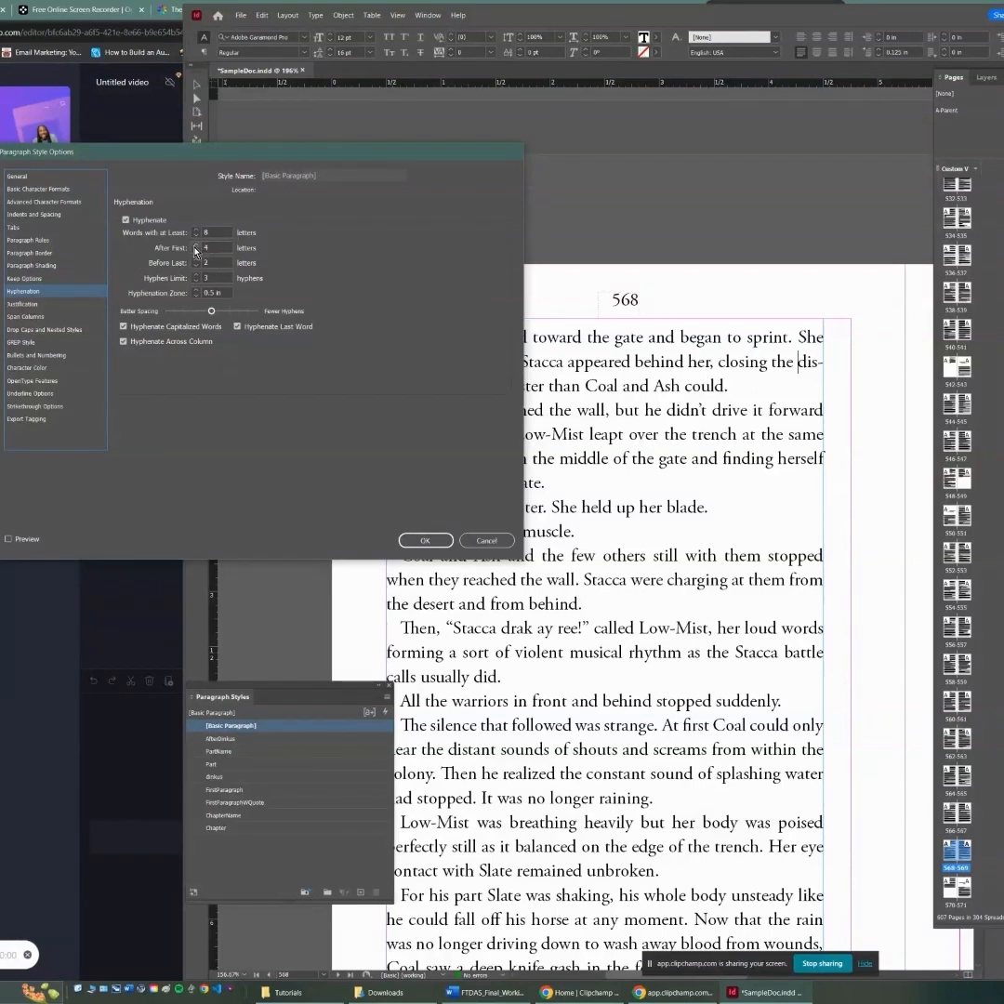
{"action": "left_click", "coordinate": [440, 547]}
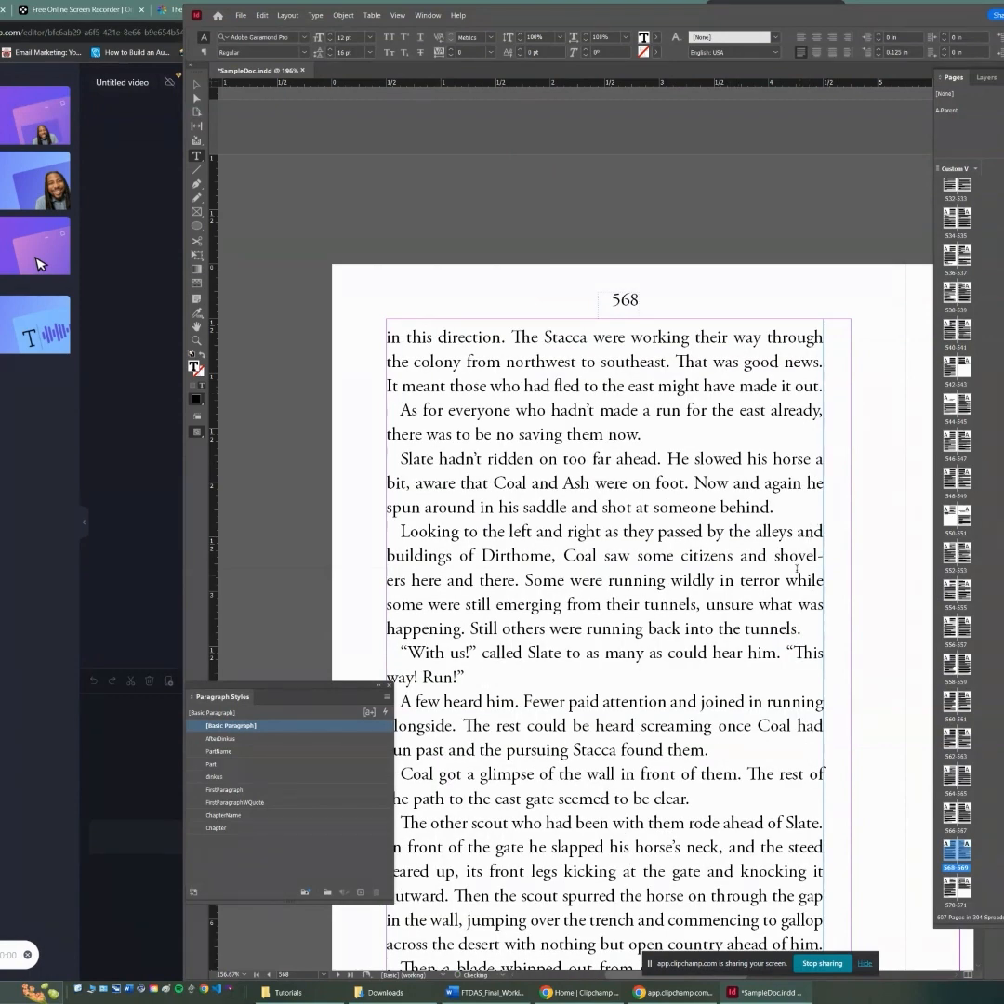
Step: Examine the line-end word breaks on page 568 and back through pages 566 and 564
{"action": "scroll", "coordinate": [722, 567], "scroll_direction": "down", "scroll_amount": 3}
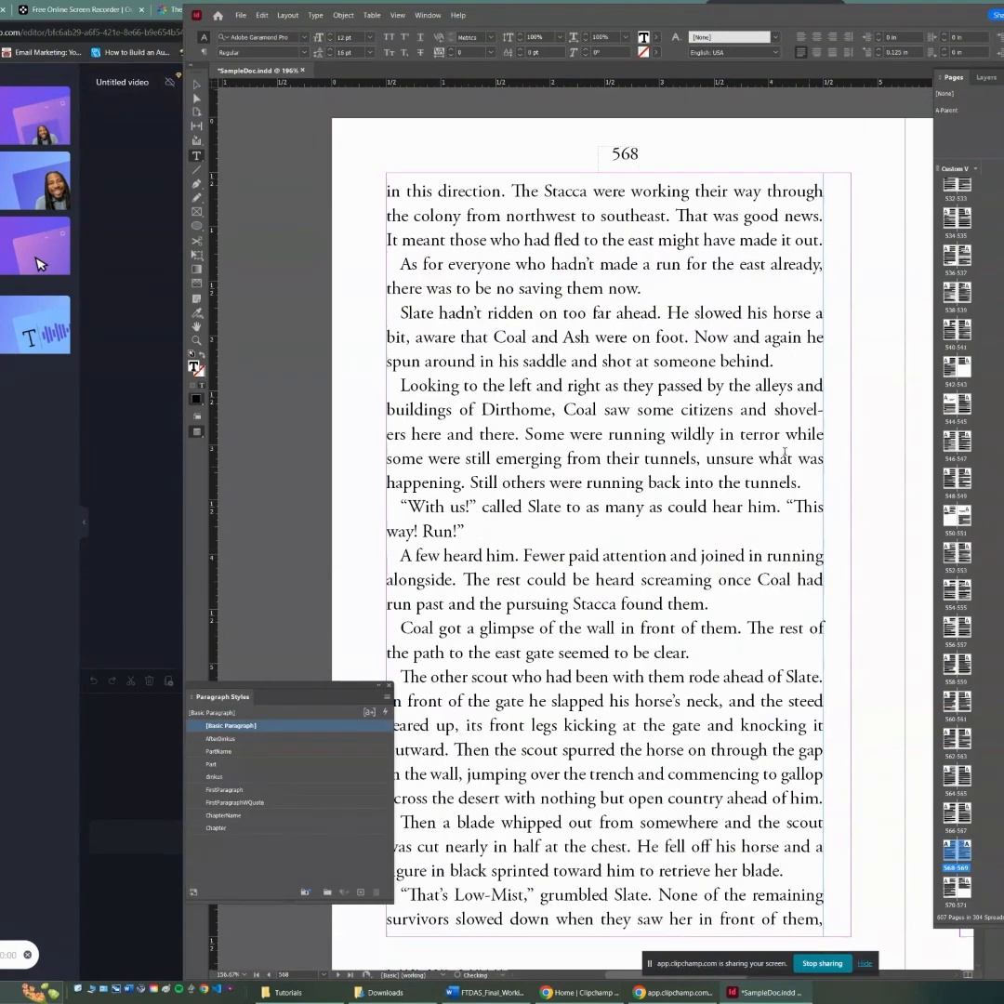
{"action": "left_click_drag", "start_coordinate": [775, 410], "coordinate": [465, 458]}
{"action": "left_click", "coordinate": [780, 410]}
{"action": "double_click", "coordinate": [780, 410]}
{"action": "left_click", "coordinate": [669, 367]}
{"action": "scroll", "coordinate": [761, 635], "scroll_direction": "down", "scroll_amount": 3}
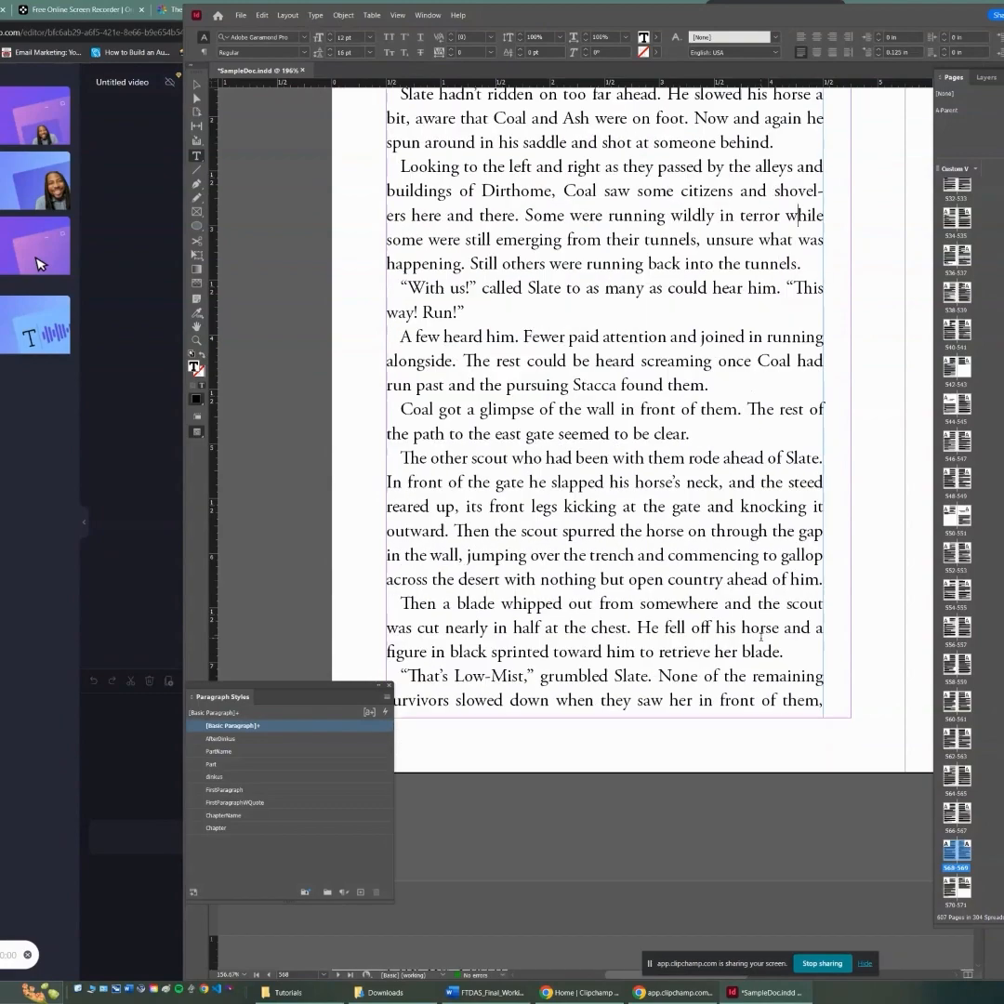
{"action": "scroll", "coordinate": [802, 654], "scroll_direction": "up", "scroll_amount": 15}
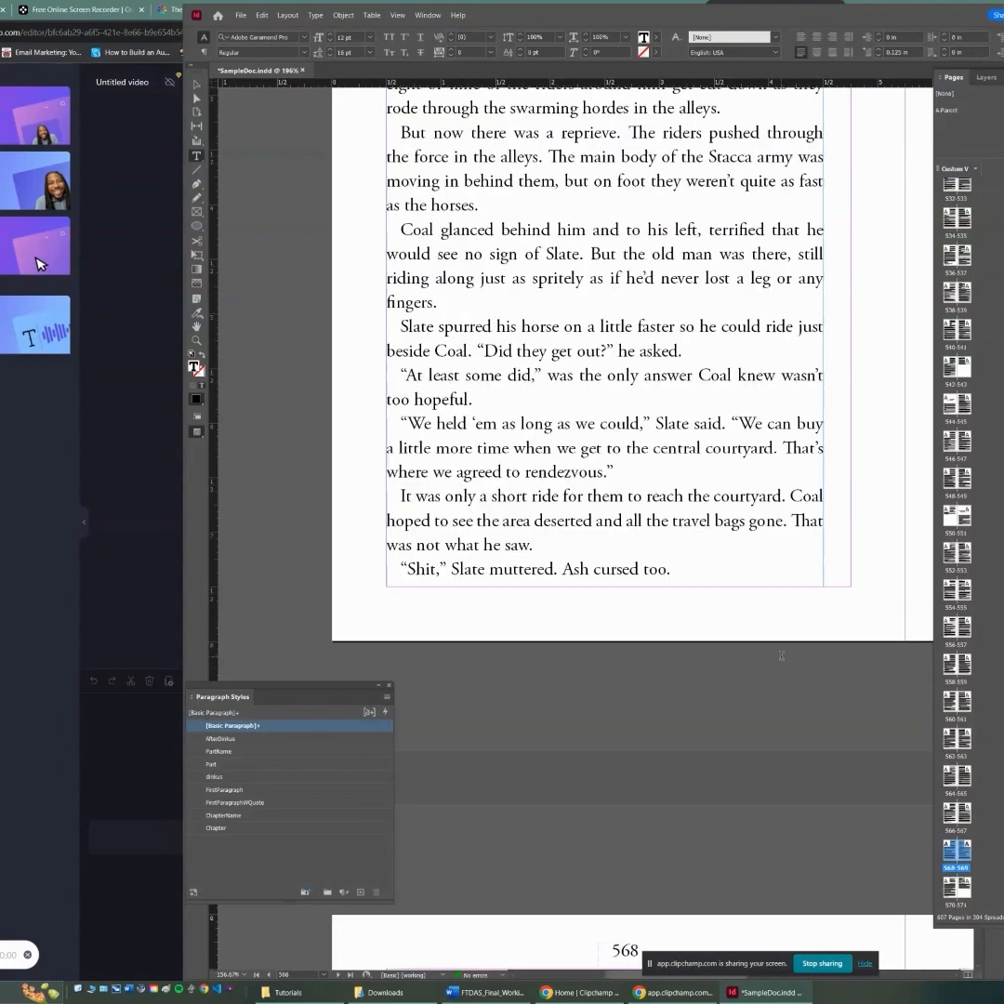
{"action": "scroll", "coordinate": [772, 658], "scroll_direction": "up", "scroll_amount": 3}
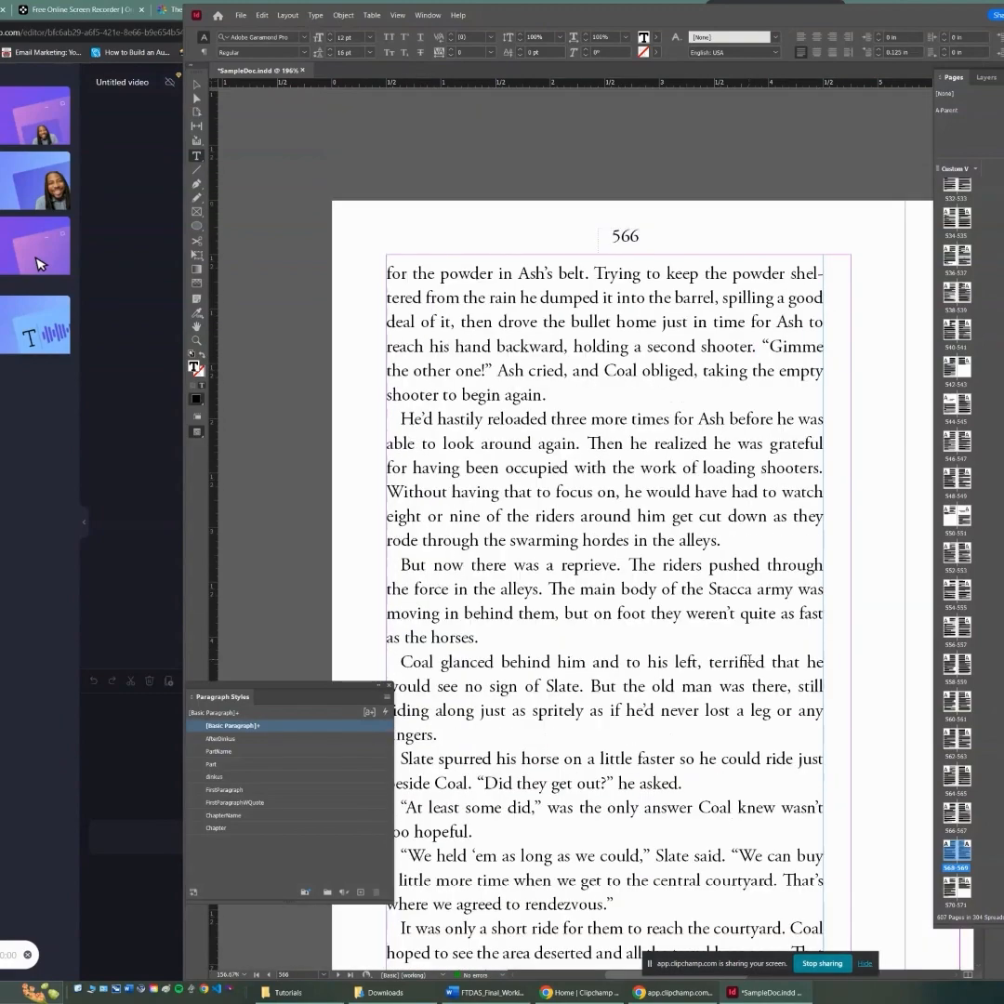
{"action": "scroll", "coordinate": [749, 661], "scroll_direction": "up", "scroll_amount": 1}
{"action": "scroll", "coordinate": [689, 402], "scroll_direction": "up", "scroll_amount": 11}
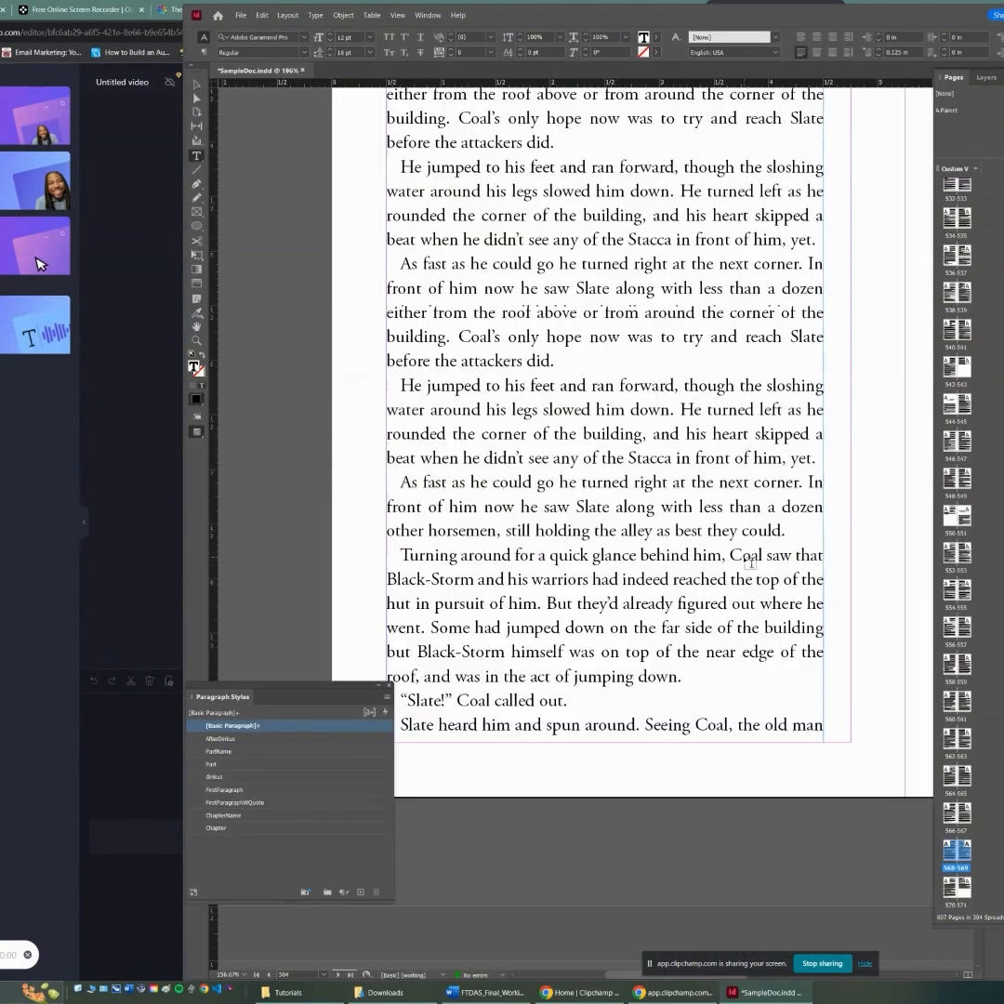